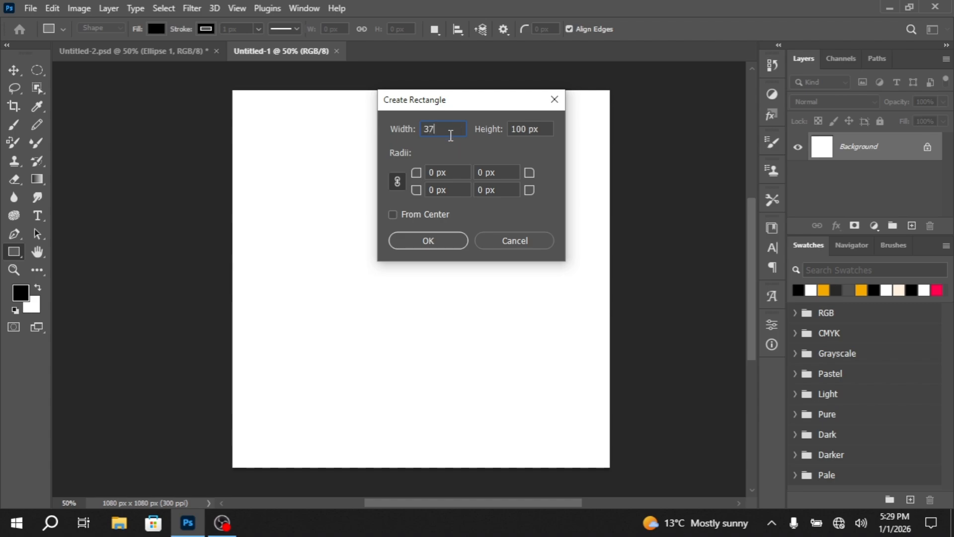
Create a 378 by 1080 px rectangle and place it flush along the canvas's left edge
key(Tab)
text(1080)
click(450, 240)
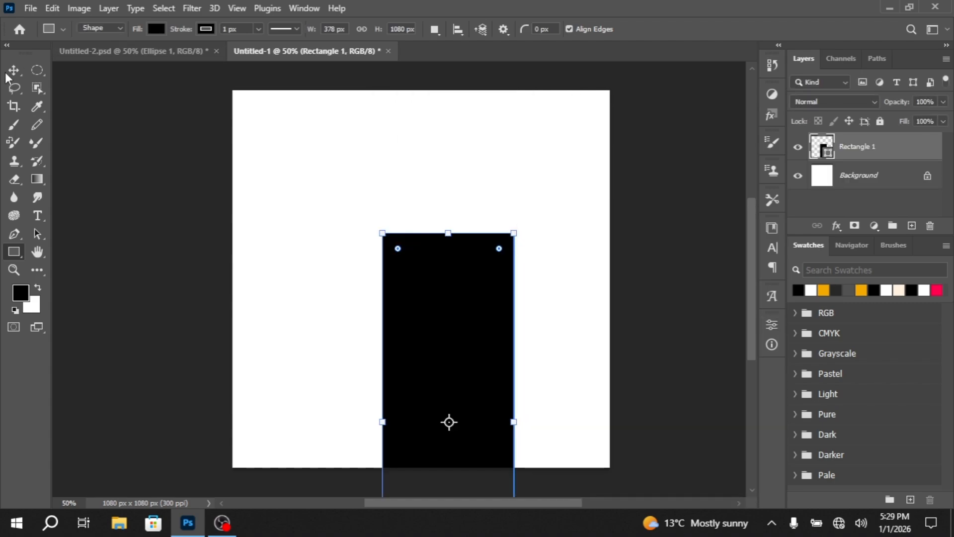
click(8, 74)
drag(482, 329, 331, 185)
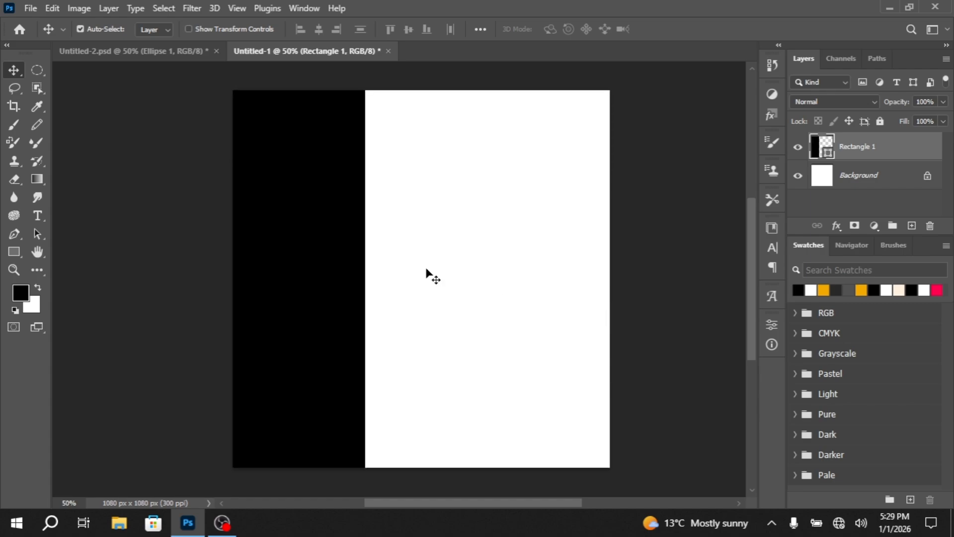
Set the rectangle's fill colour to orange F2AA00
double_click(828, 152)
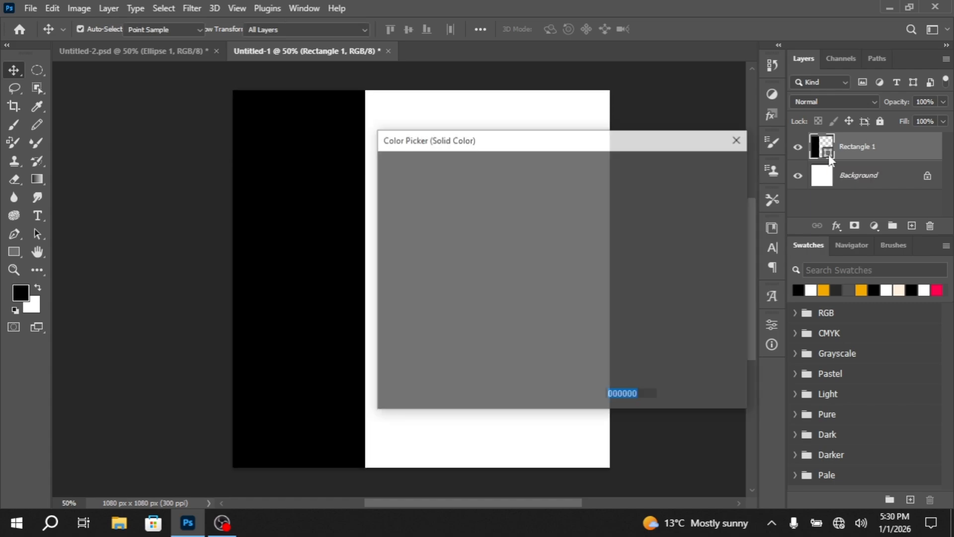
text(F2)
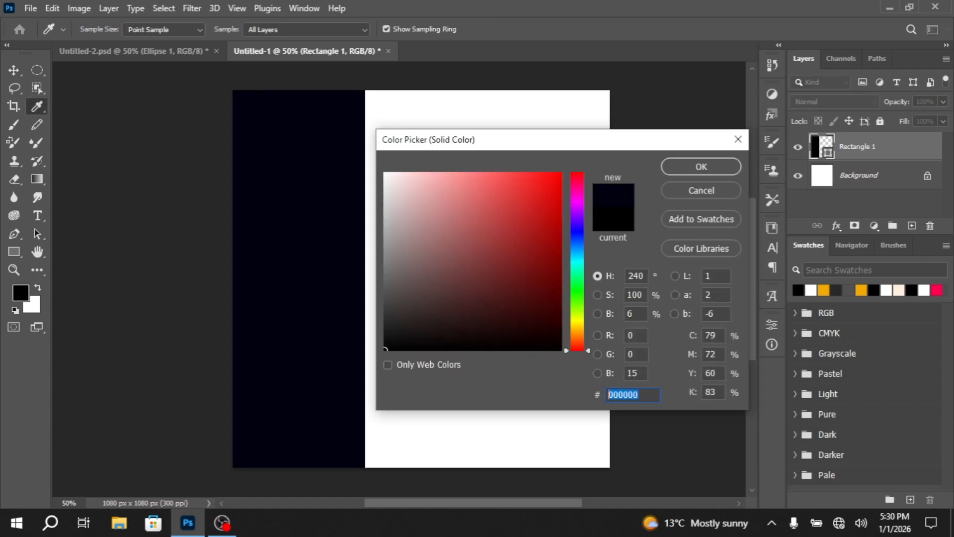
text(A)
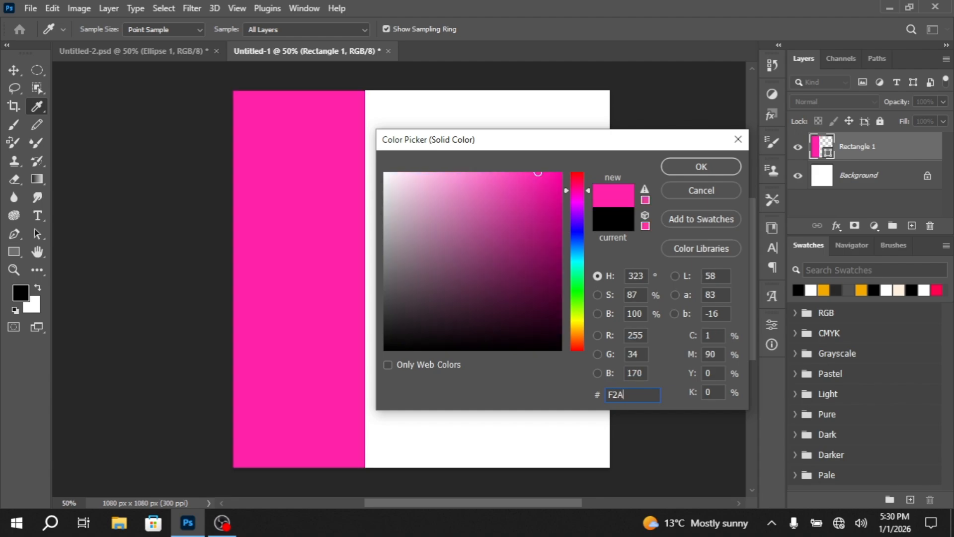
text(A00)
click(722, 169)
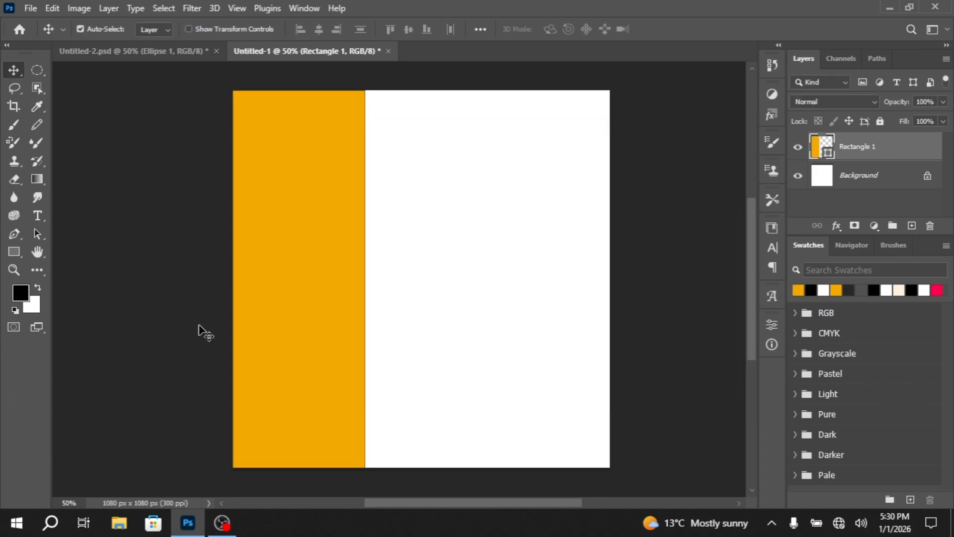
Remove the rectangle's outline by setting its stroke to no colour
click(14, 252)
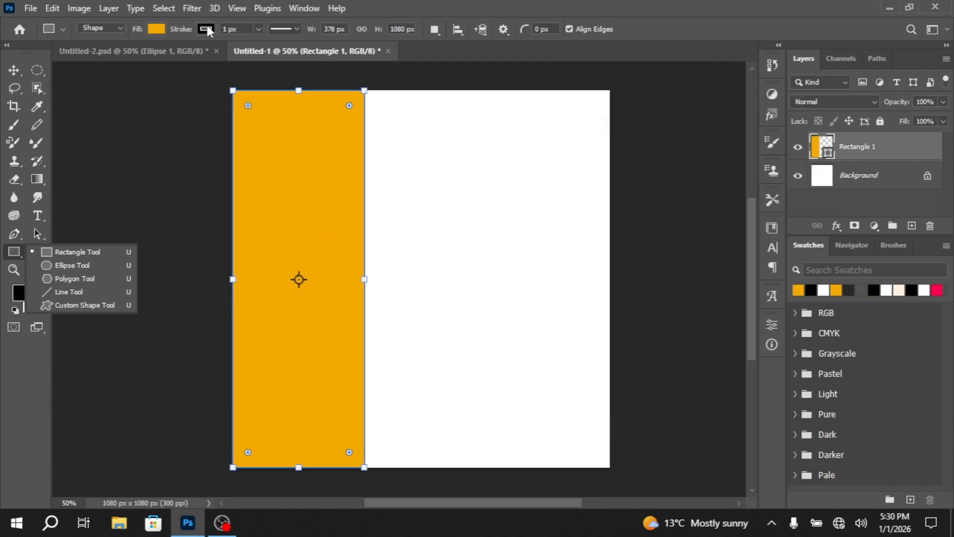
click(156, 29)
click(124, 55)
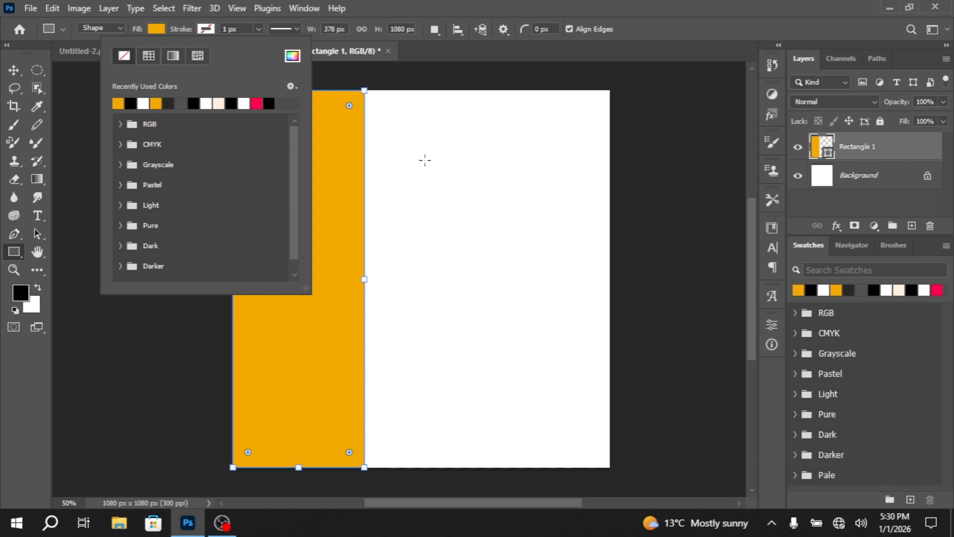
click(14, 70)
click(195, 183)
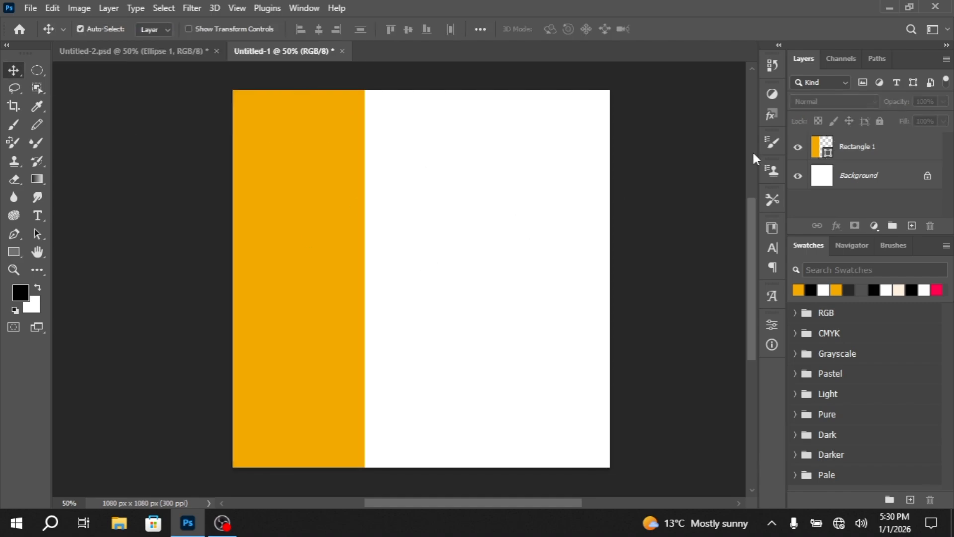
Lock the Rectangle 1 layer and add a new empty layer above it
click(883, 148)
click(881, 122)
click(359, 262)
click(911, 226)
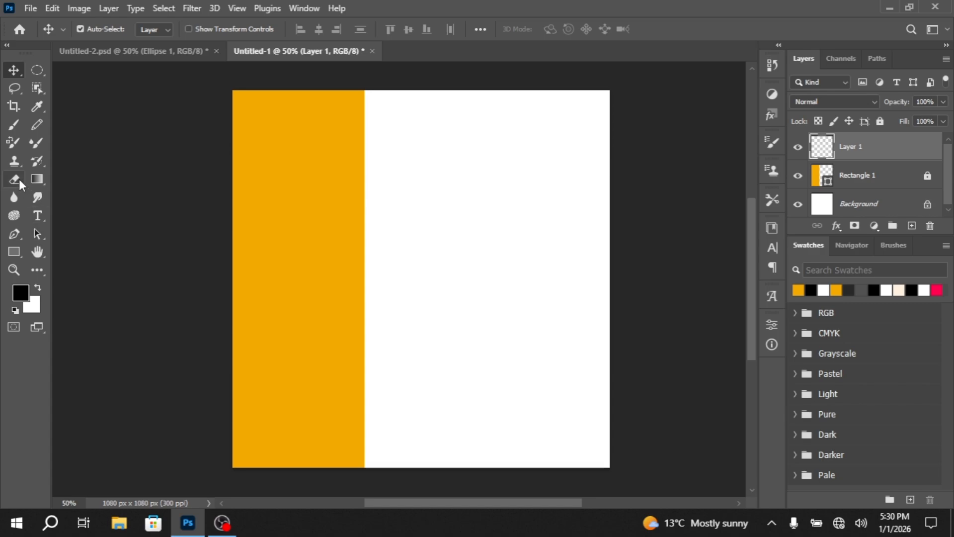
Reshape the flattened 306 px brush tip into a round one
click(13, 124)
click(89, 28)
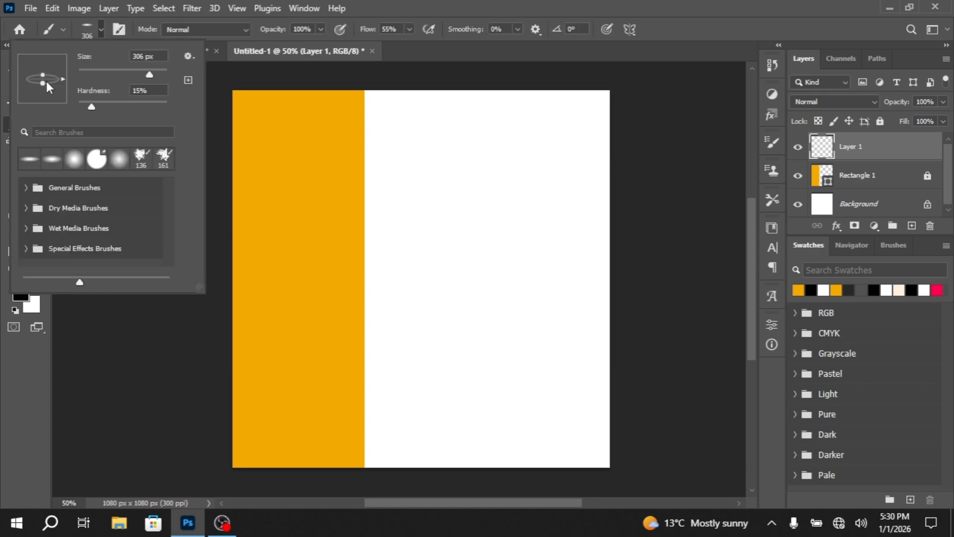
drag(46, 82, 43, 103)
click(100, 26)
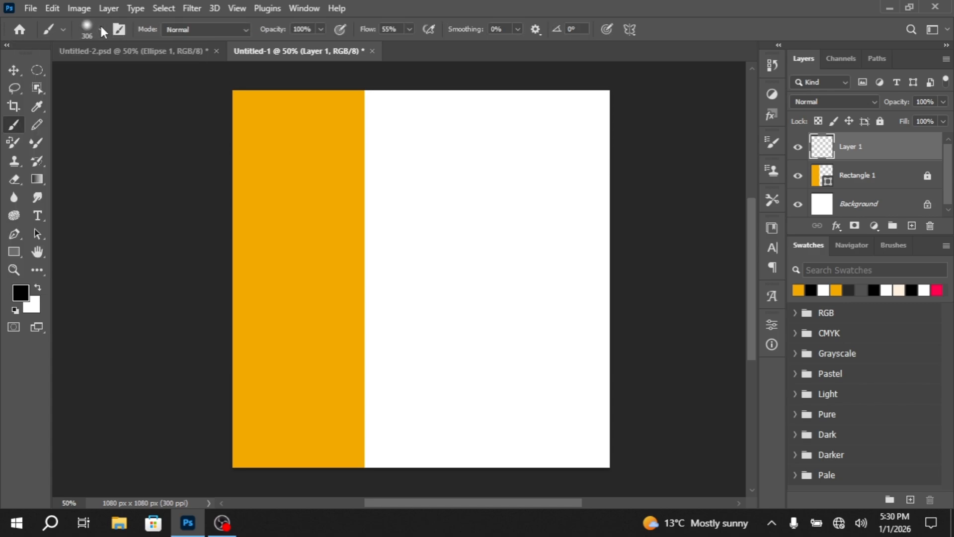
Set the foreground colour to cream FFF1E0
click(21, 294)
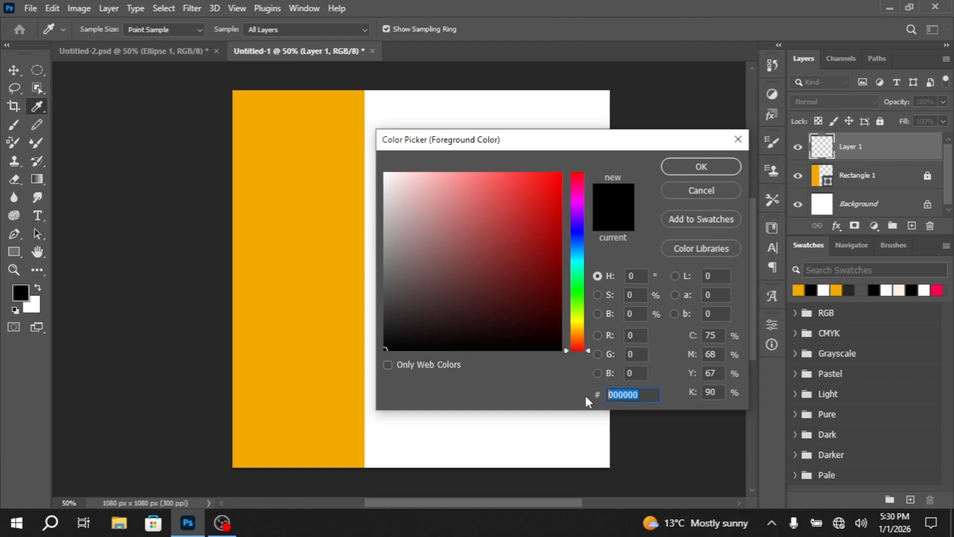
text(FFF1)
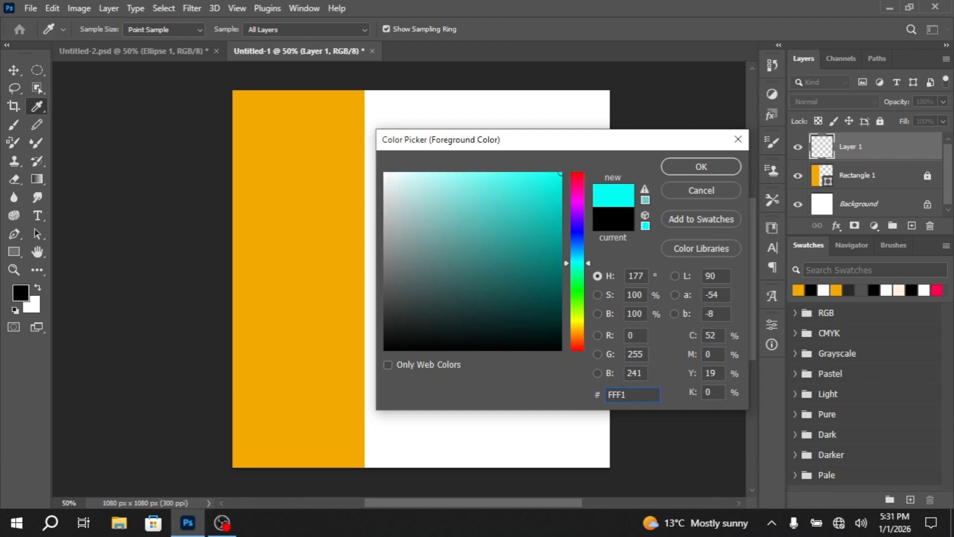
text(E0)
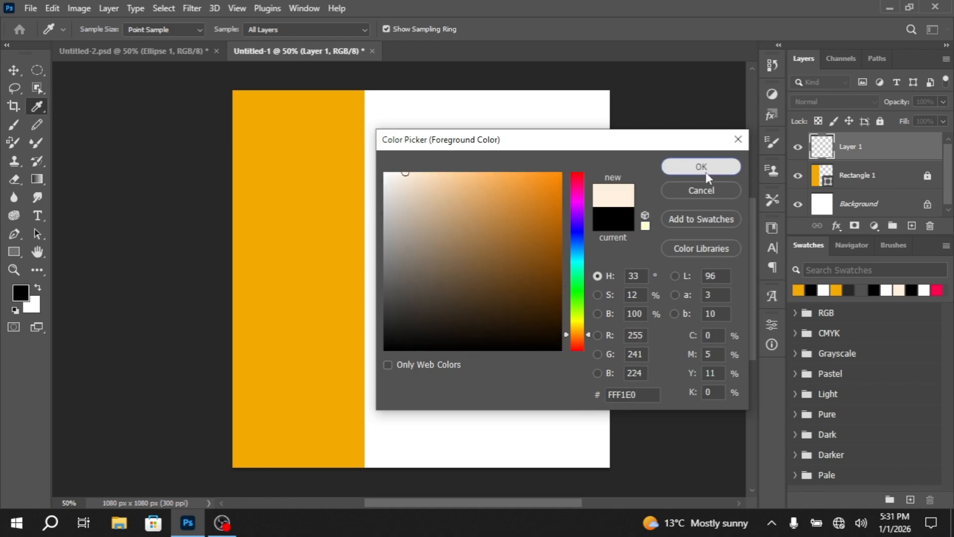
click(702, 167)
Brush the cream colour across the canvas on Layer 1 and place that layer below Rectangle 1
key(b)
mouse_move(558, 149)
mouse_down()
mouse_move(522, 117)
mouse_move(450, 164)
mouse_move(584, 198)
mouse_move(621, 122)
mouse_move(293, 426)
mouse_move(378, 411)
mouse_move(267, 160)
mouse_move(271, 305)
mouse_move(583, 122)
mouse_up()
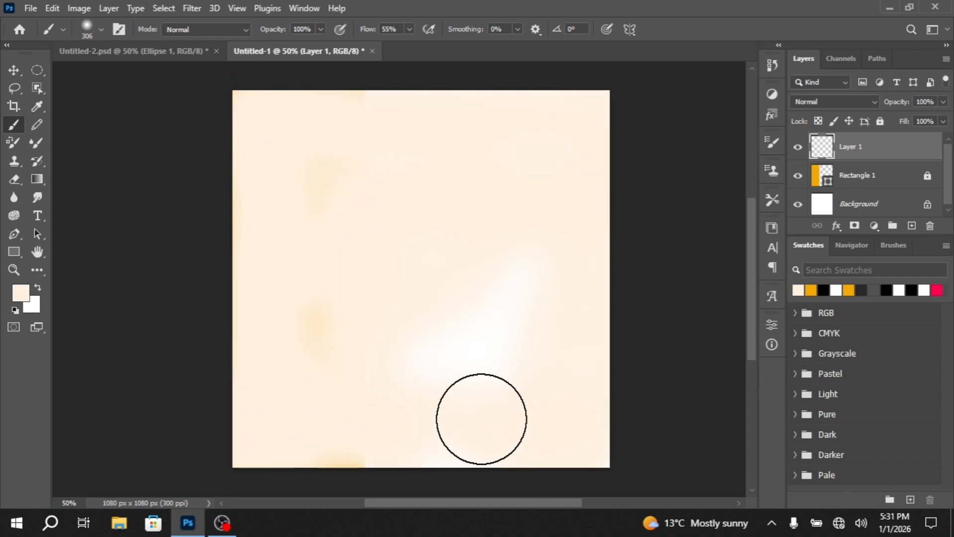
click(13, 70)
drag(860, 146, 862, 189)
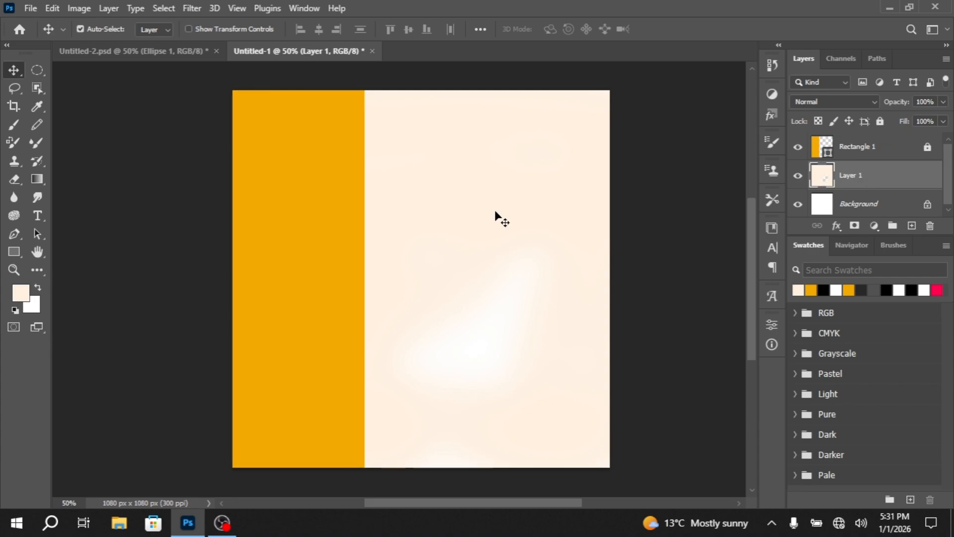
Brush more cream over the remaining white patch on Layer 1
click(13, 125)
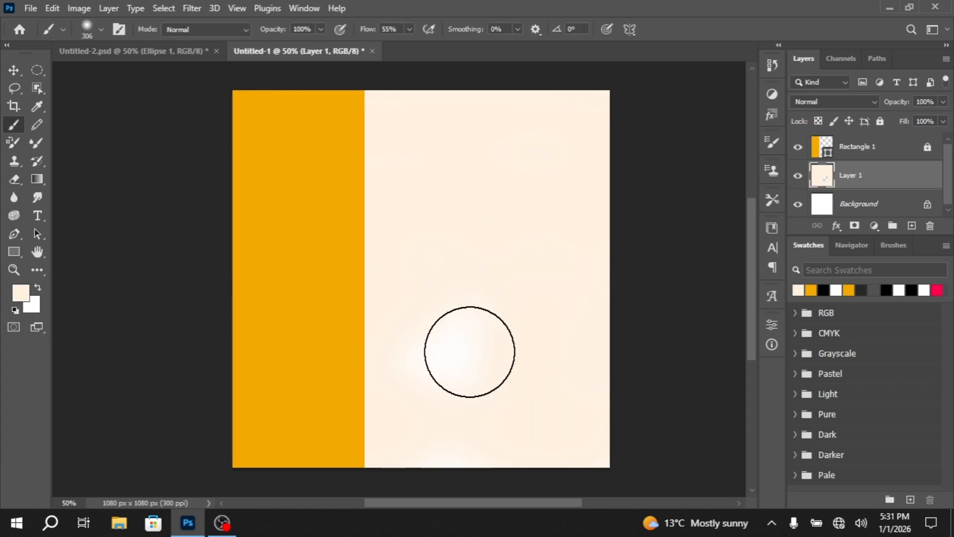
mouse_move(465, 348)
mouse_down()
mouse_move(485, 383)
mouse_move(526, 420)
mouse_move(499, 358)
mouse_up()
click(15, 70)
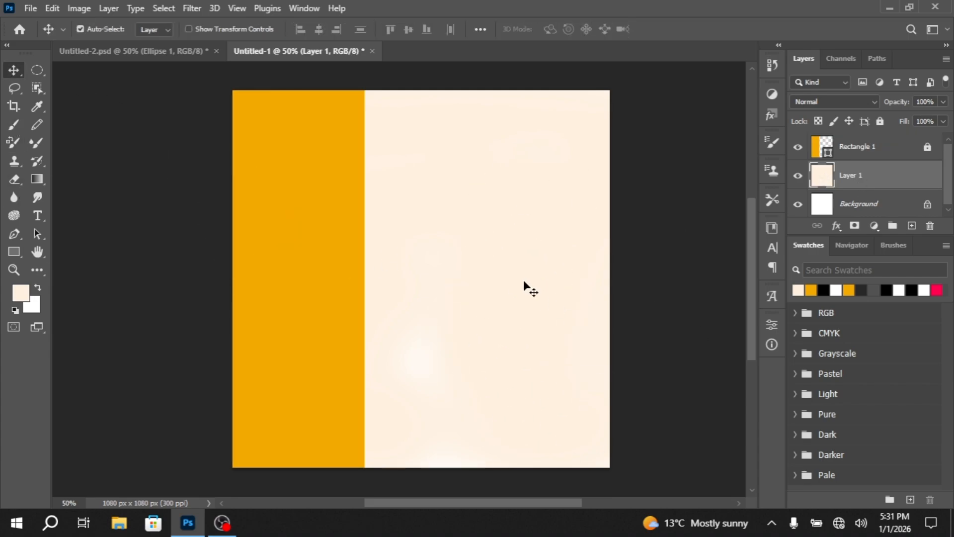
Lock Layer 1 and add a new empty layer above Rectangle 1
click(881, 122)
click(880, 149)
click(913, 225)
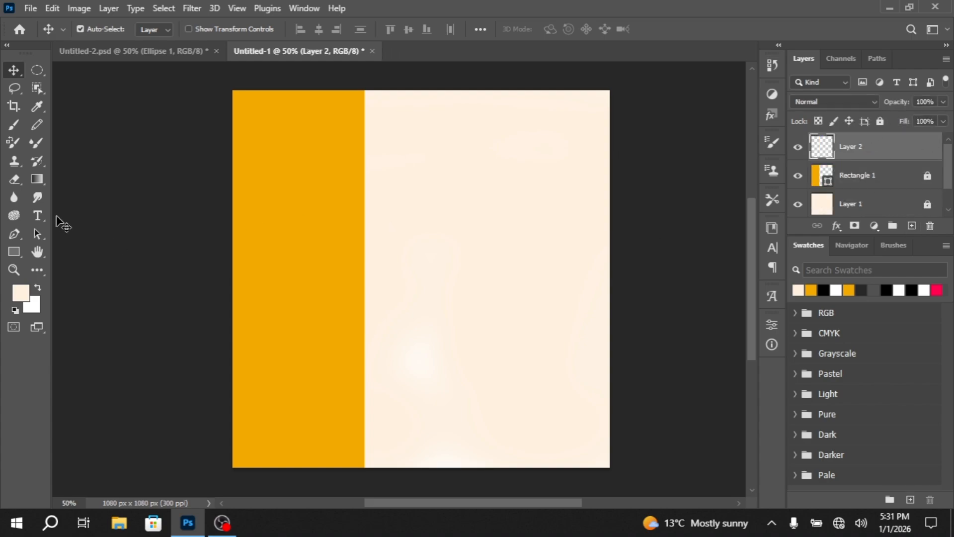
Set the Horizontal Type tool to the Bebas Neue Regular font at 90 pt
click(38, 215)
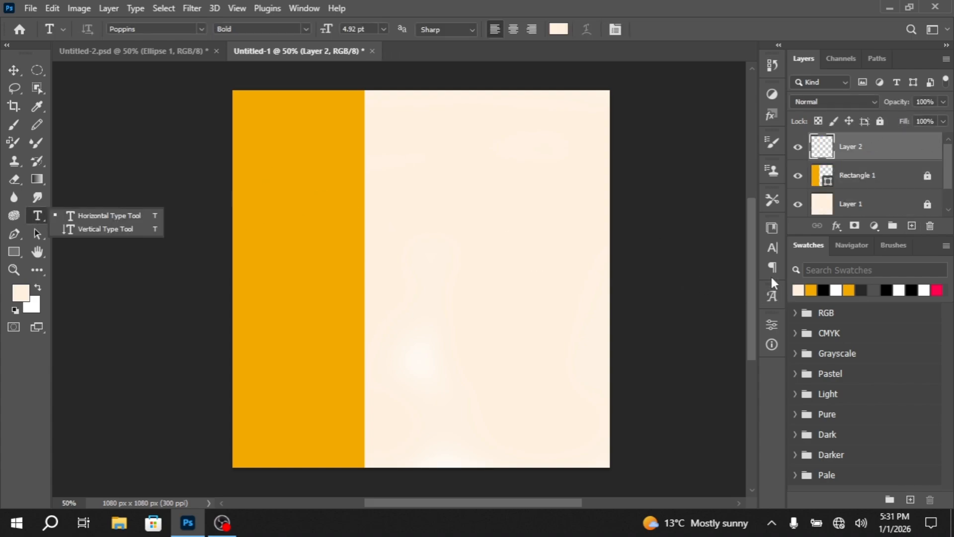
click(773, 247)
click(666, 249)
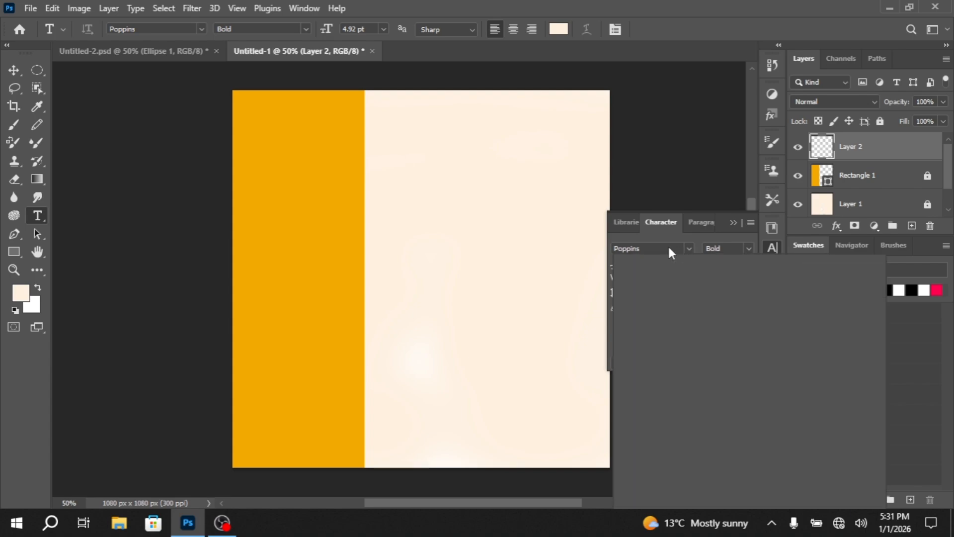
text(be)
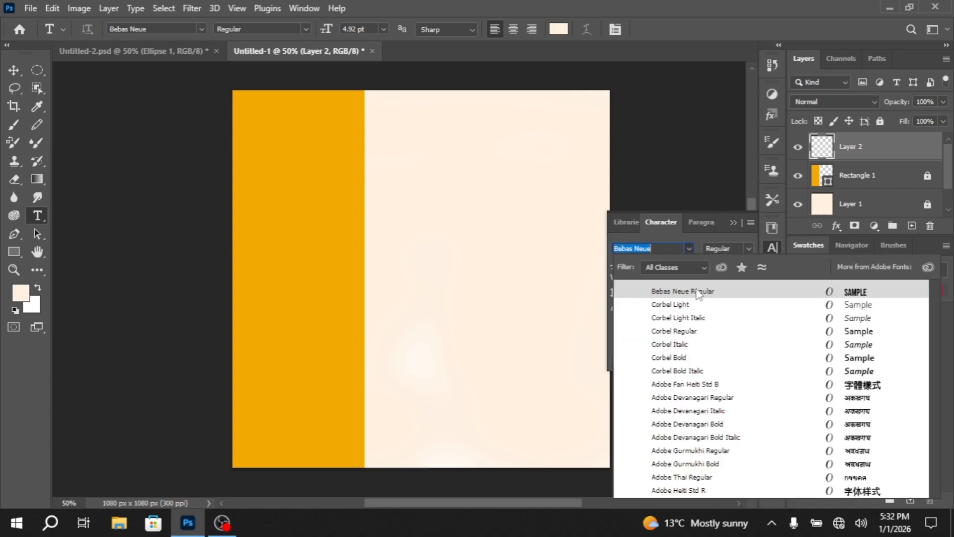
click(699, 292)
drag(657, 269, 615, 267)
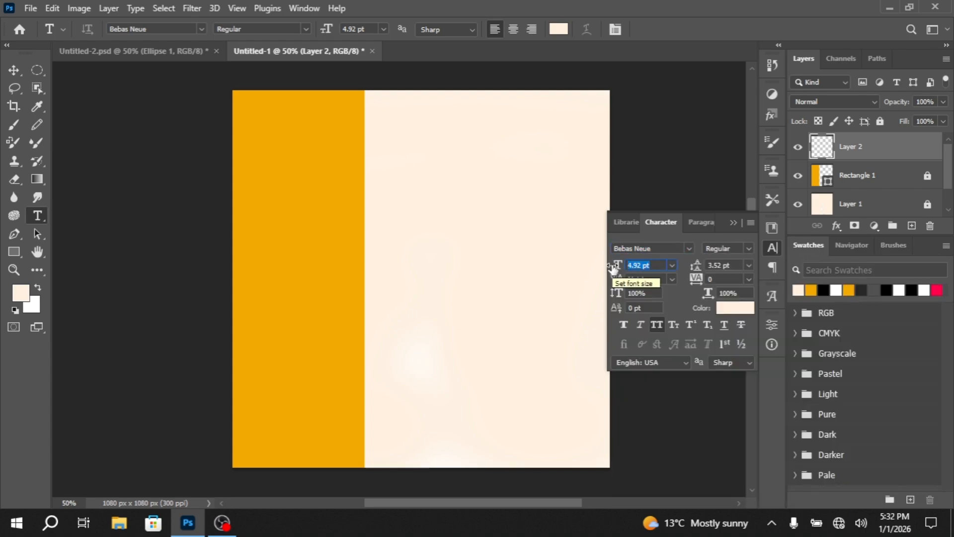
text(90)
key(Return)
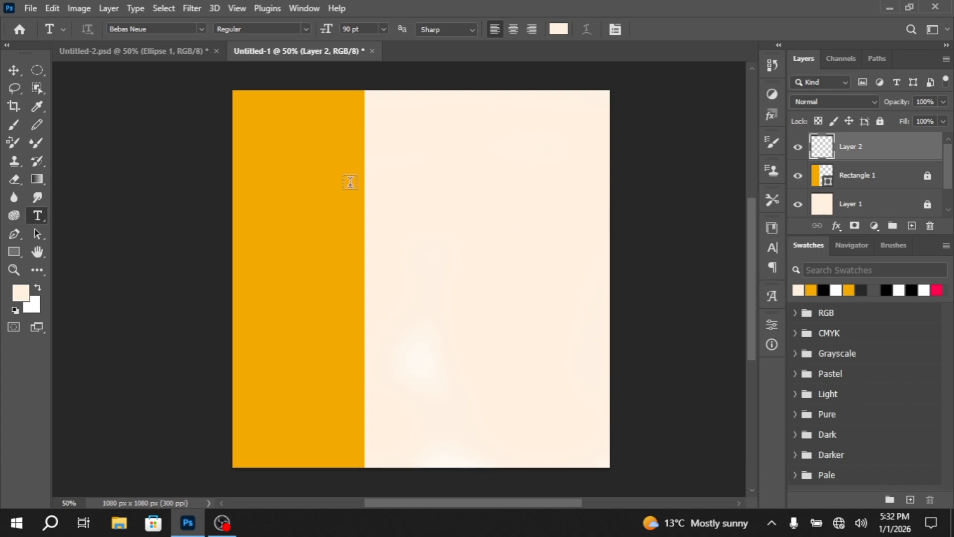
Add the text DELICIOUS in black 000000, starting on the upper part of the cream area
click(392, 178)
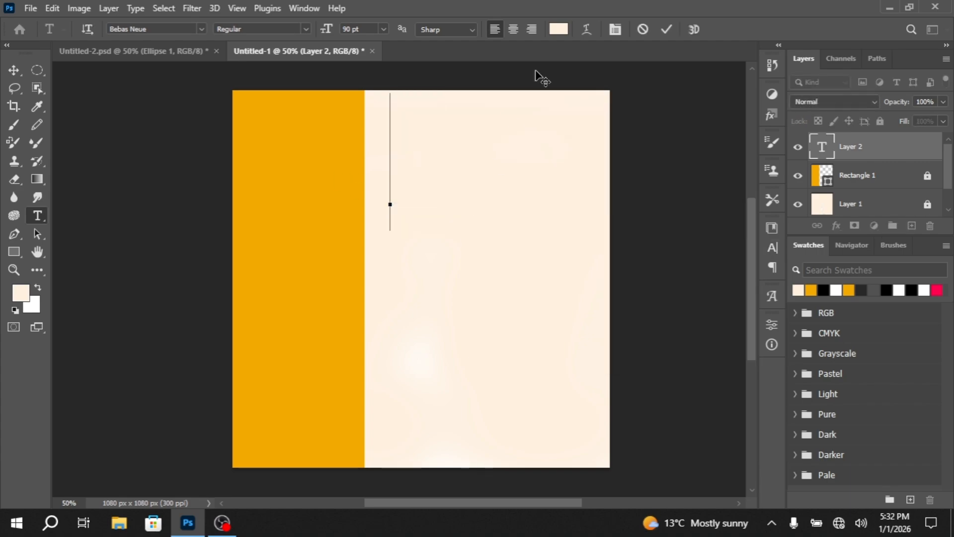
click(558, 29)
text(000000)
key(Return)
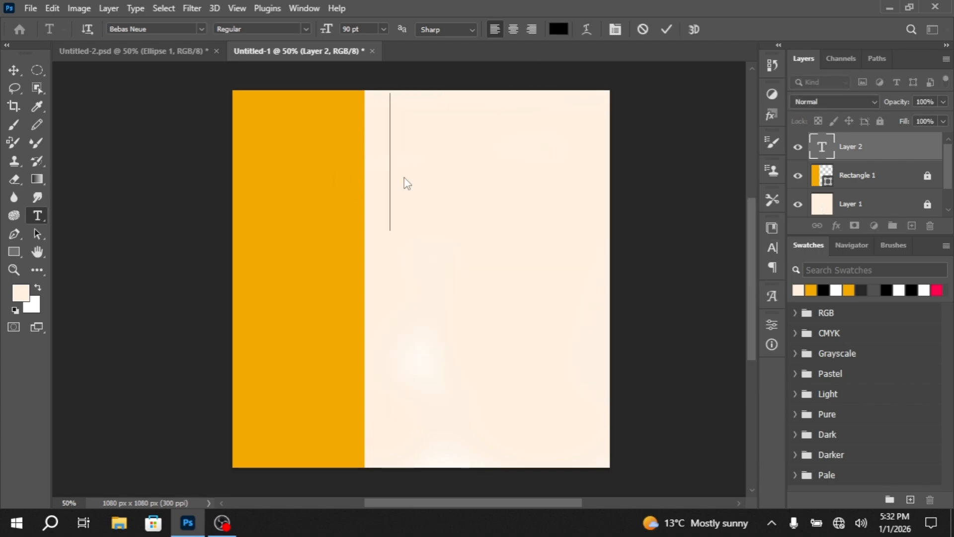
text(DELIC)
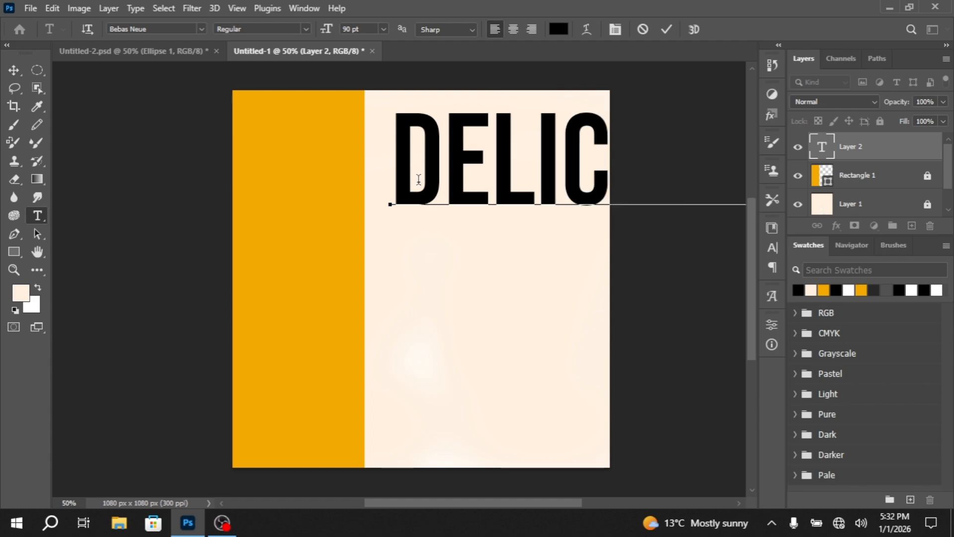
click(14, 70)
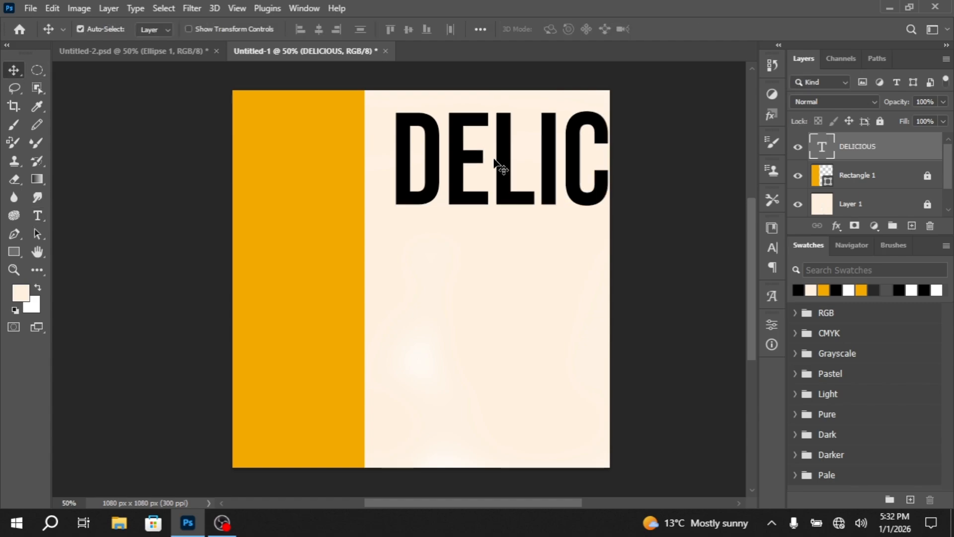
Centre the DELICIOUS text on the canvas and rotate it about 90° counterclockwise so it reads upward
drag(497, 164, 353, 246)
key(ctrl+t)
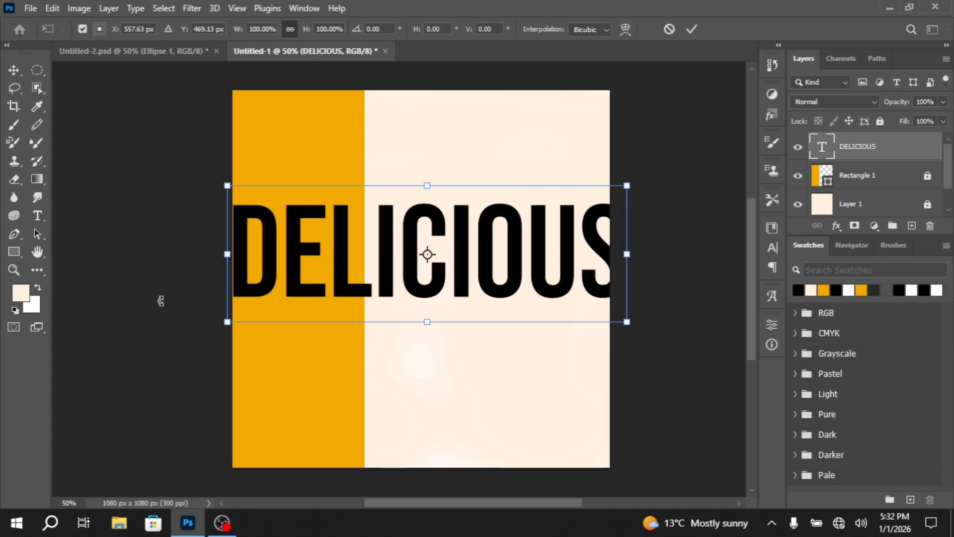
drag(226, 341, 475, 369)
key(Return)
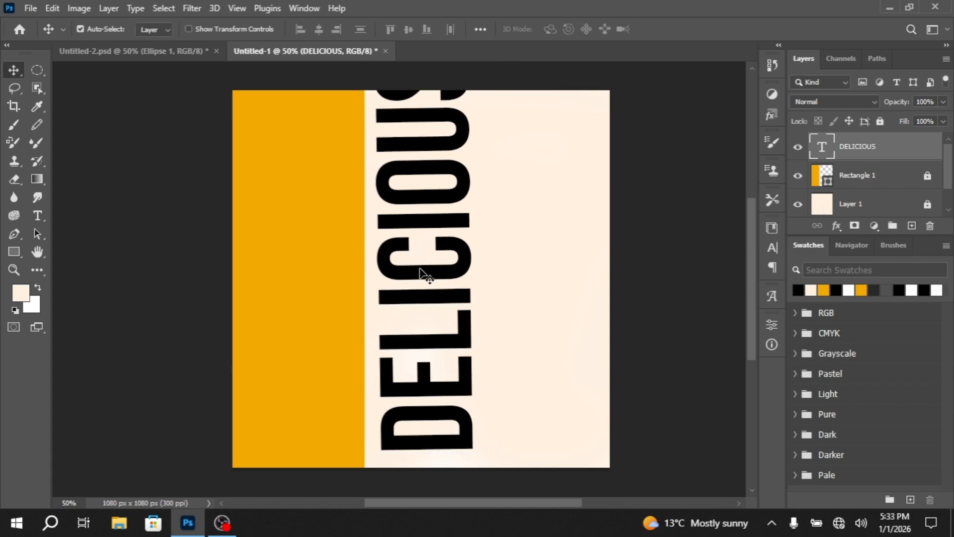
Move the vertical DELICIOUS text onto the orange rectangle and nudge it slightly left
drag(420, 273, 300, 300)
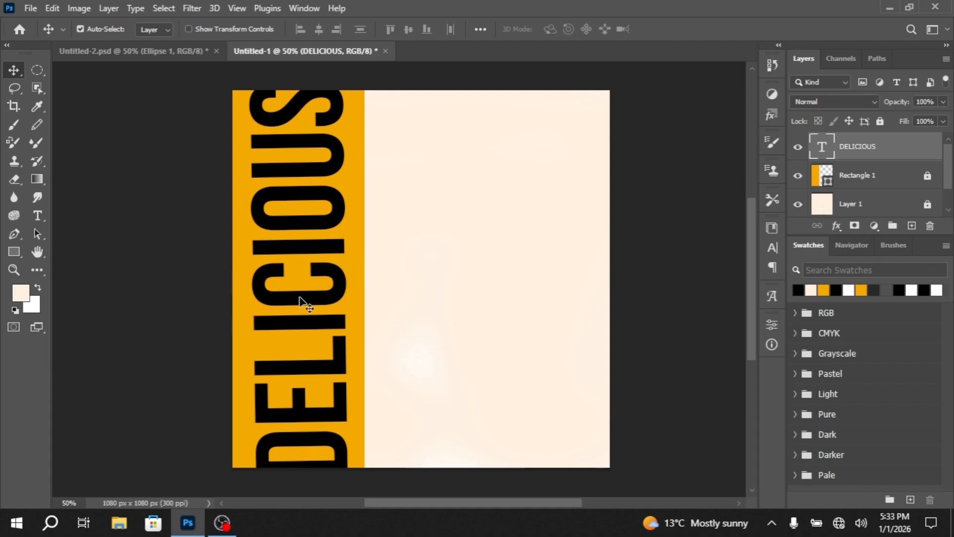
key(Left)
key(Left)
key(Left)
key(Left)
key(Left)
key(Left)
key(Left)
key(Left)
key(Left)
key(Left)
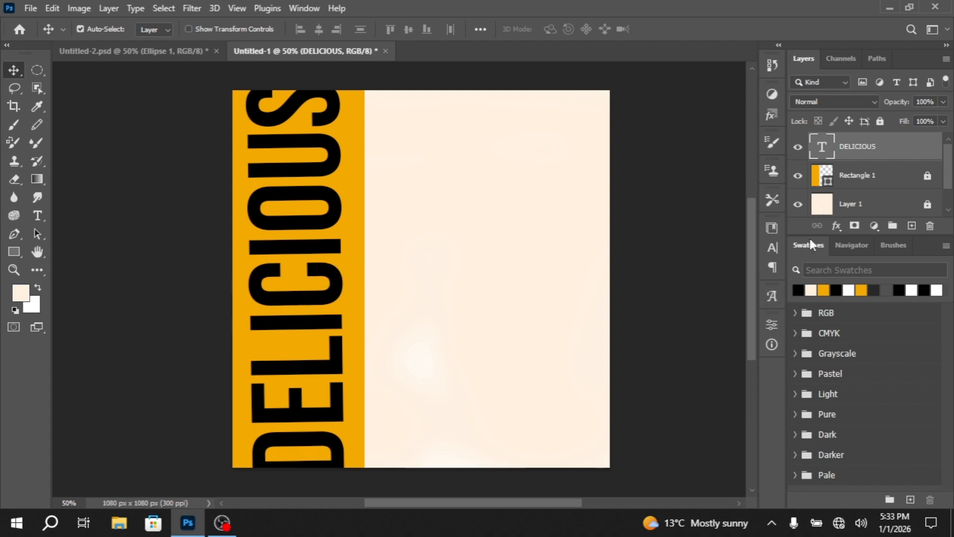
Apply a 1 px white inside Stroke layer style at 100% opacity to the DELICIOUS text
click(837, 226)
click(635, 167)
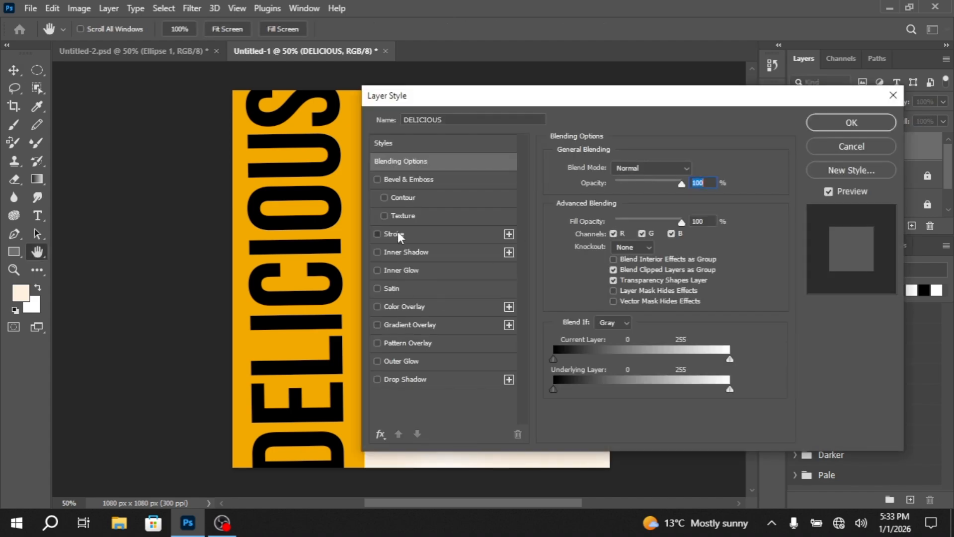
click(398, 234)
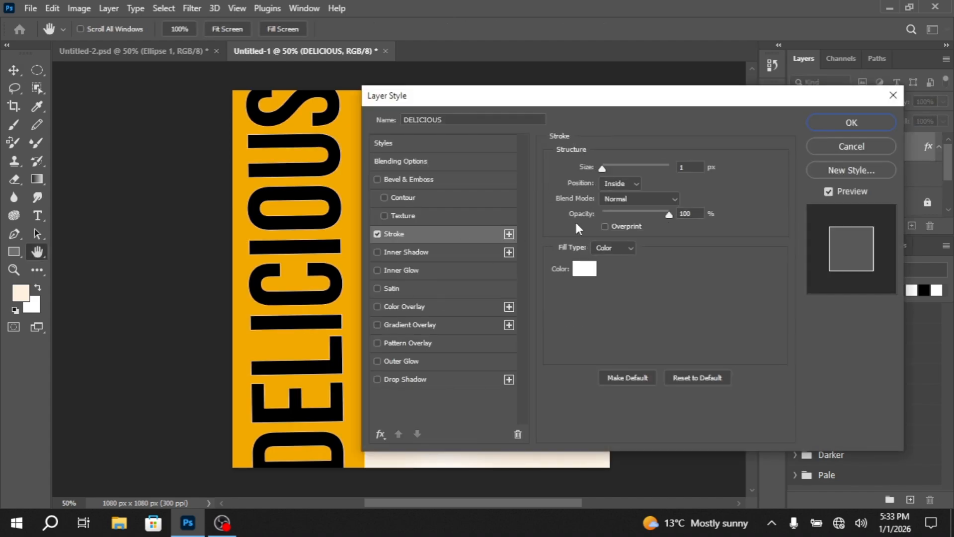
click(852, 123)
Accept the Stroke style and lower the DELICIOUS layer's fill to 0% so only the outline shows
click(943, 122)
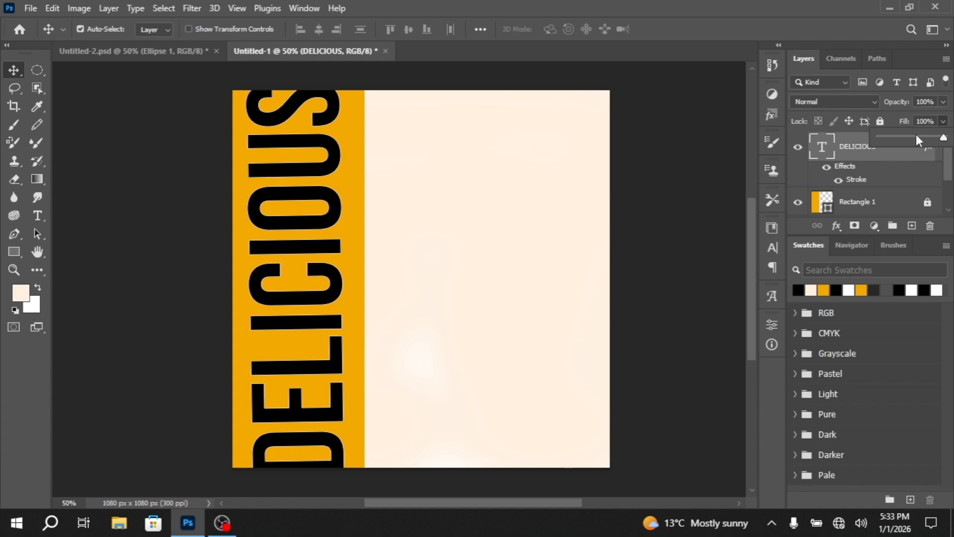
drag(916, 135, 880, 138)
click(540, 256)
click(539, 253)
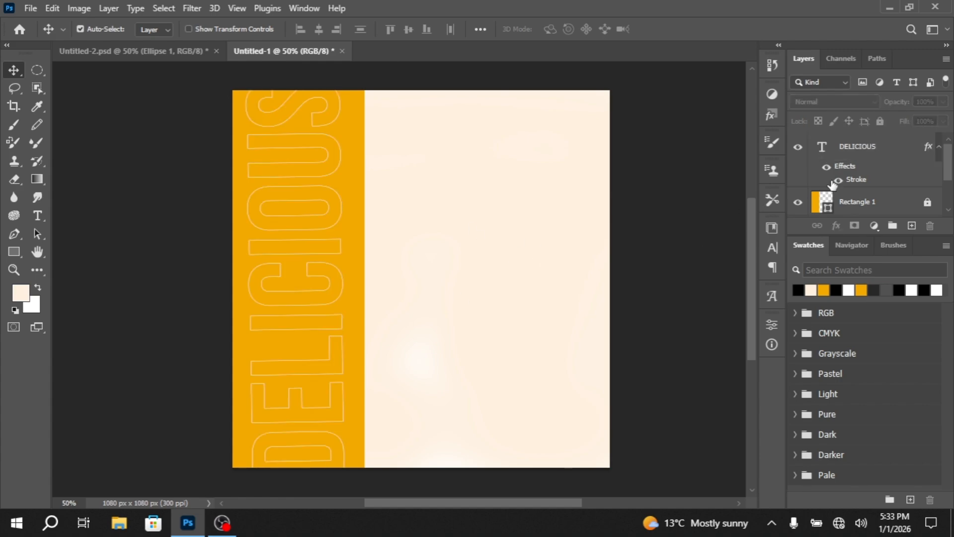
Bring in the burger image from File Explorer and place it above the DELICIOUS layer at its default size
click(870, 148)
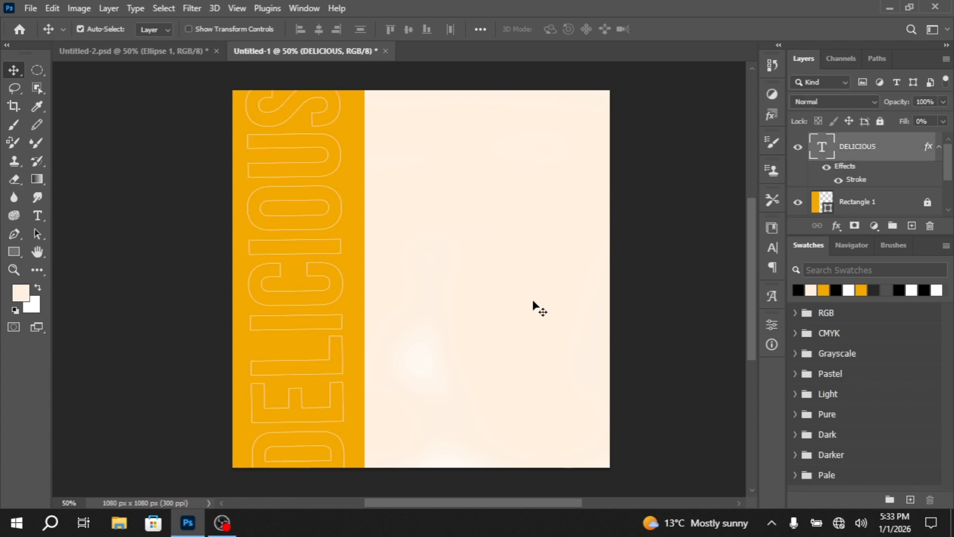
click(118, 522)
drag(160, 205, 422, 296)
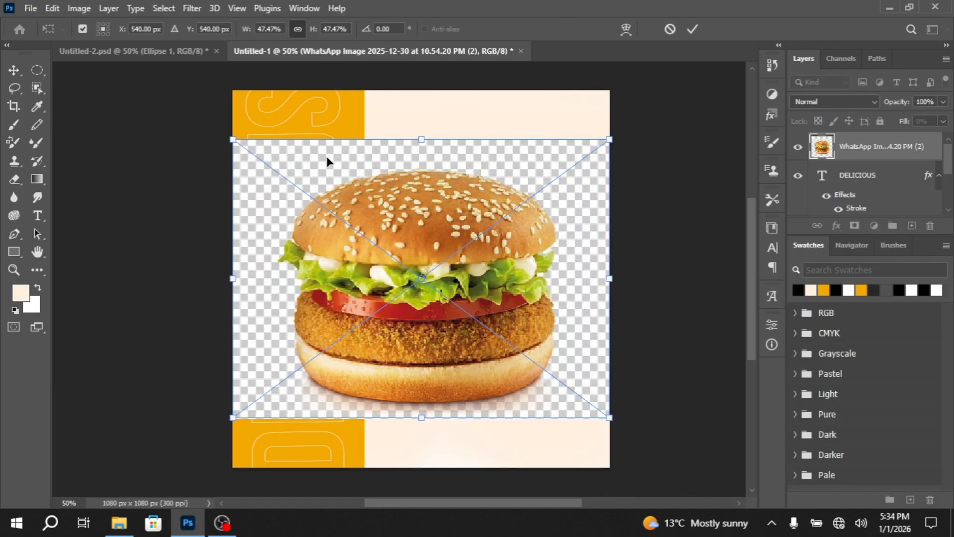
key(Return)
Select the burger as the subject, invert the selection, and erase the checkered background around it
click(162, 9)
click(219, 170)
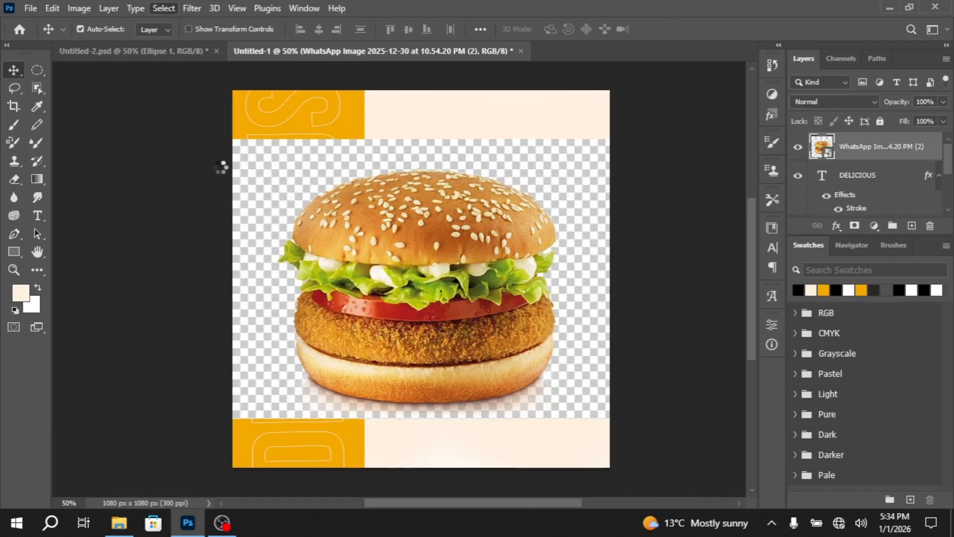
click(164, 8)
click(185, 56)
key(e)
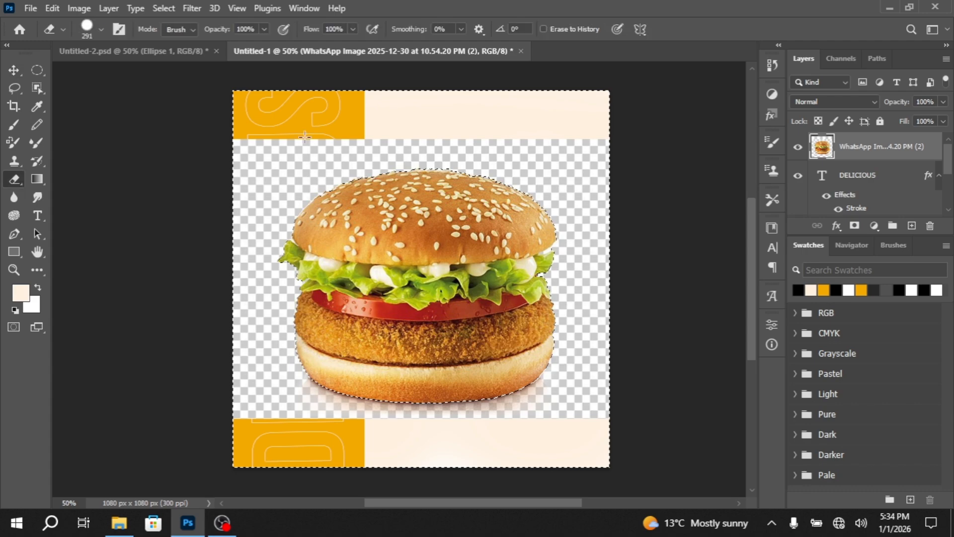
mouse_move(305, 137)
mouse_down()
mouse_move(271, 117)
mouse_move(314, 171)
mouse_move(401, 97)
mouse_up()
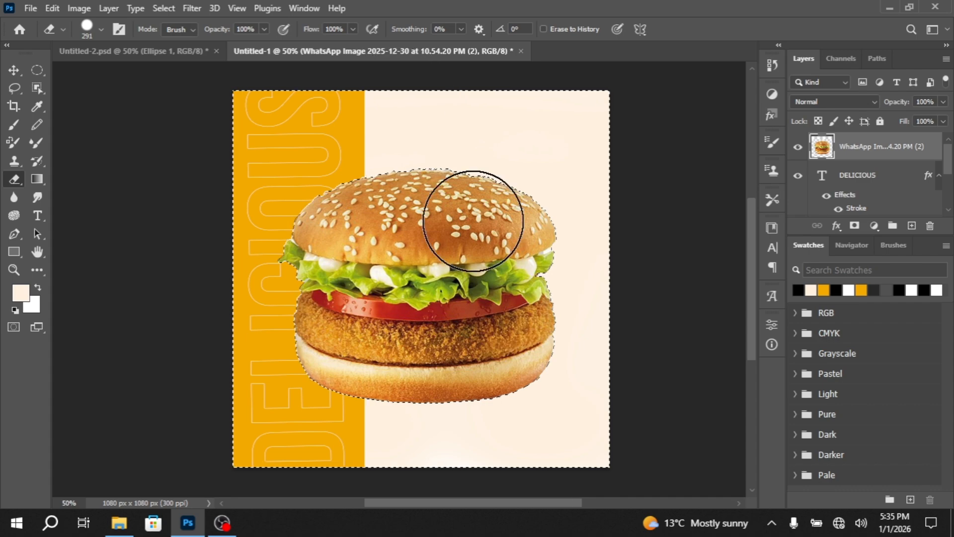
key(v)
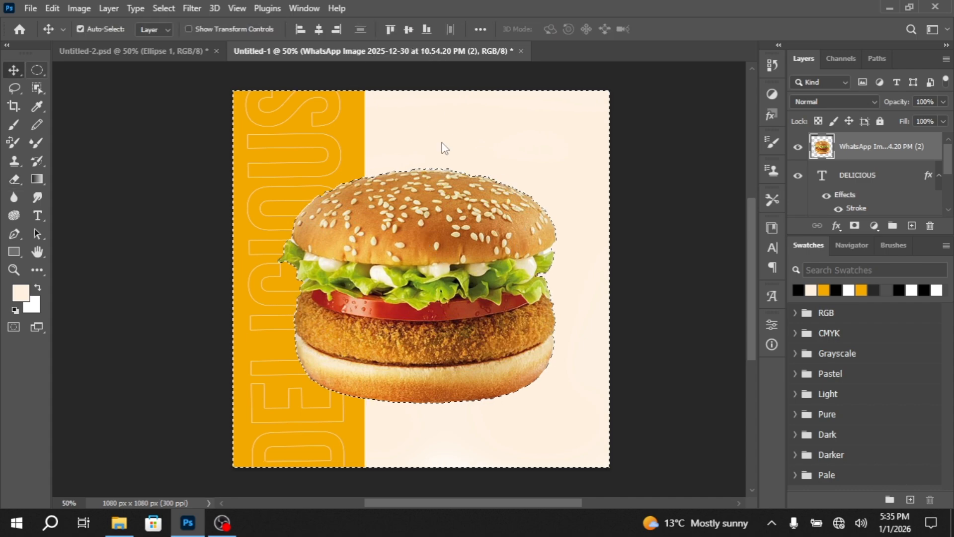
key(ctrl+d)
Scale the burger to about 75% and centre it at about X 516.5, Y 692 px, overlapping the orange band's edge
key(m)
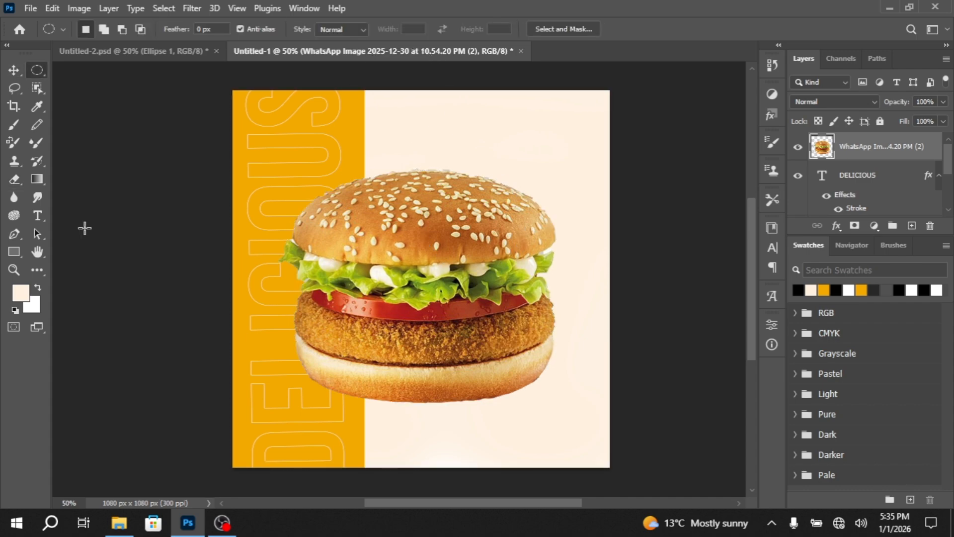
key(ctrl+t)
drag(556, 402, 495, 351)
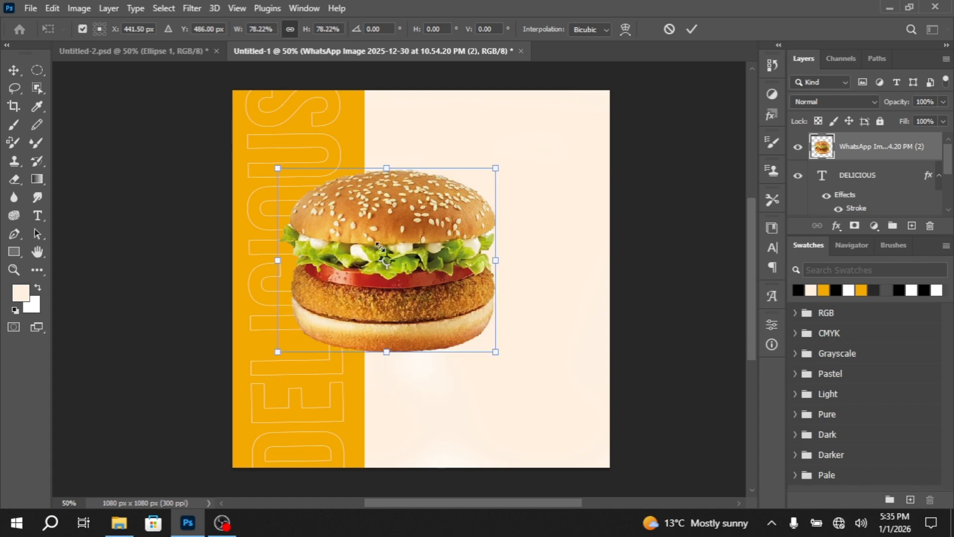
drag(379, 246, 414, 318)
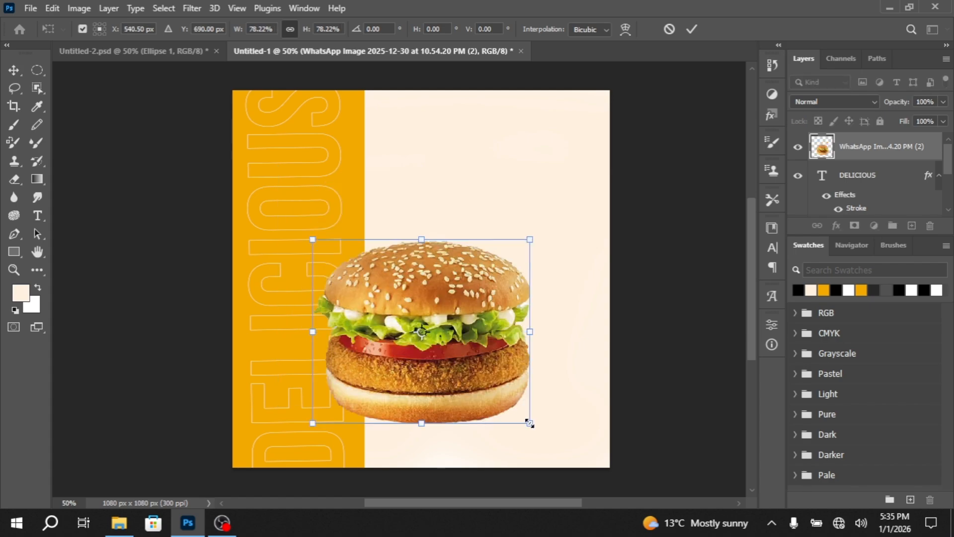
drag(530, 423, 521, 416)
drag(442, 324, 439, 332)
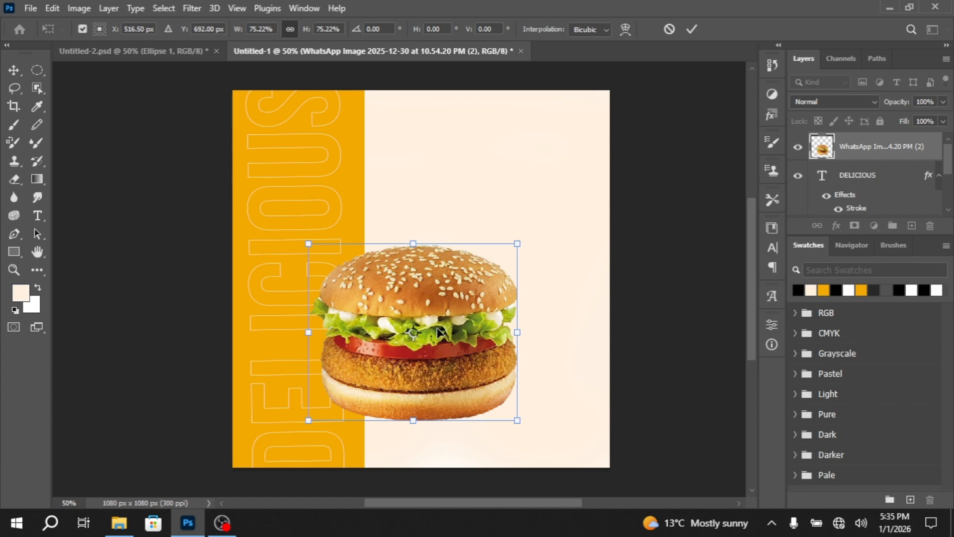
key(Return)
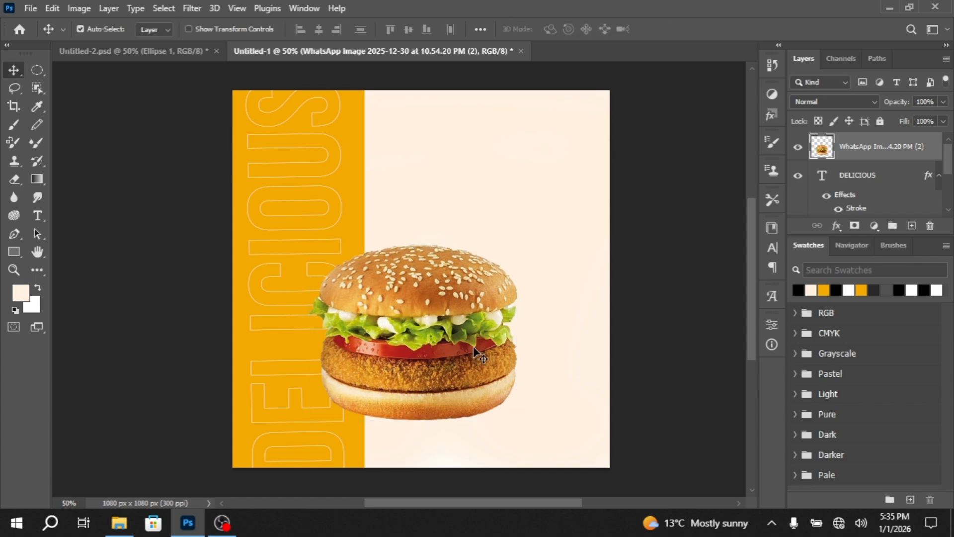
Add a horizontal DELICIOUS heading in black Bebas Neue at 44 pt in the upper cream area
click(42, 220)
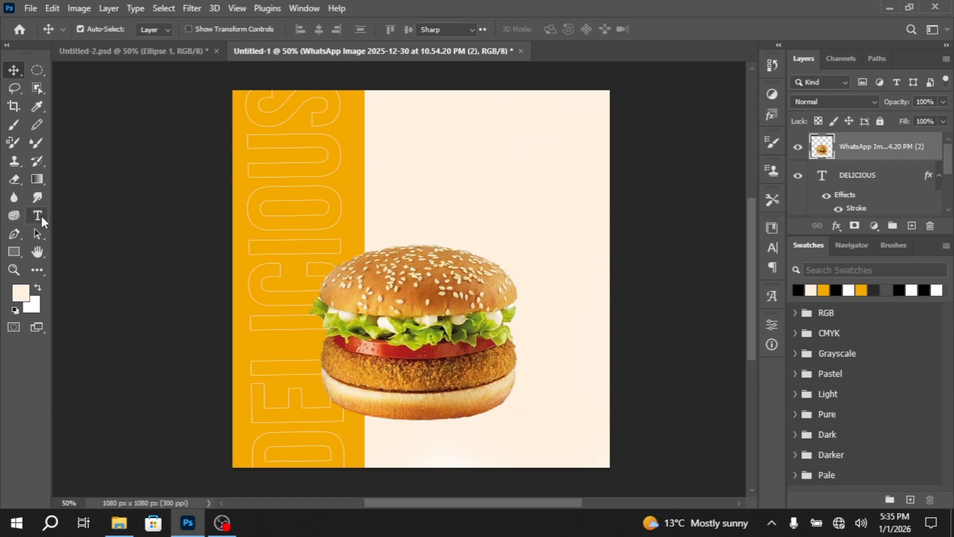
click(773, 248)
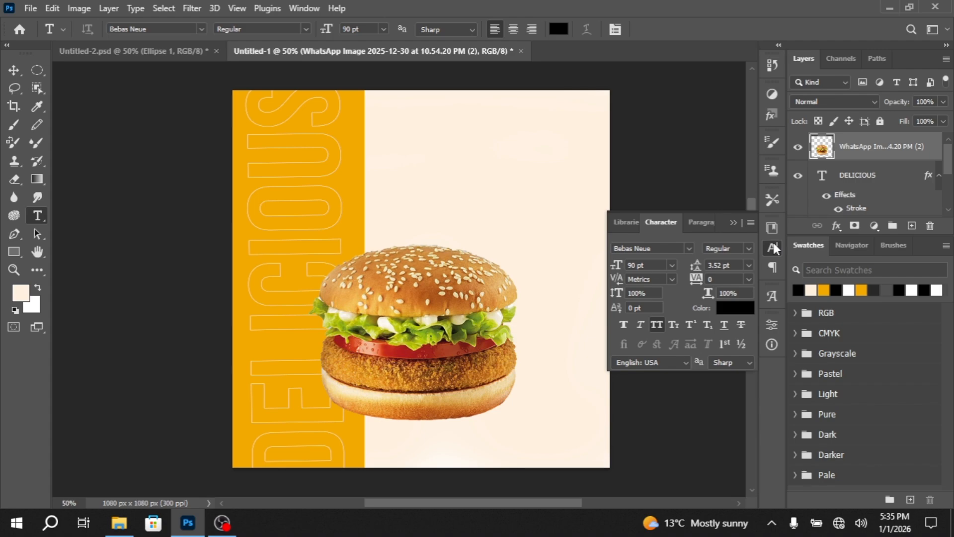
click(629, 266)
click(412, 161)
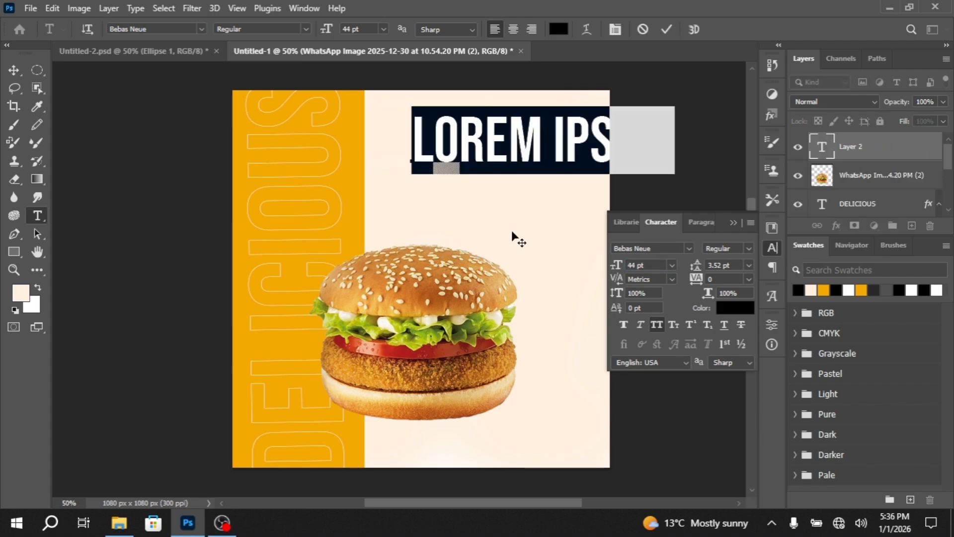
text(D)
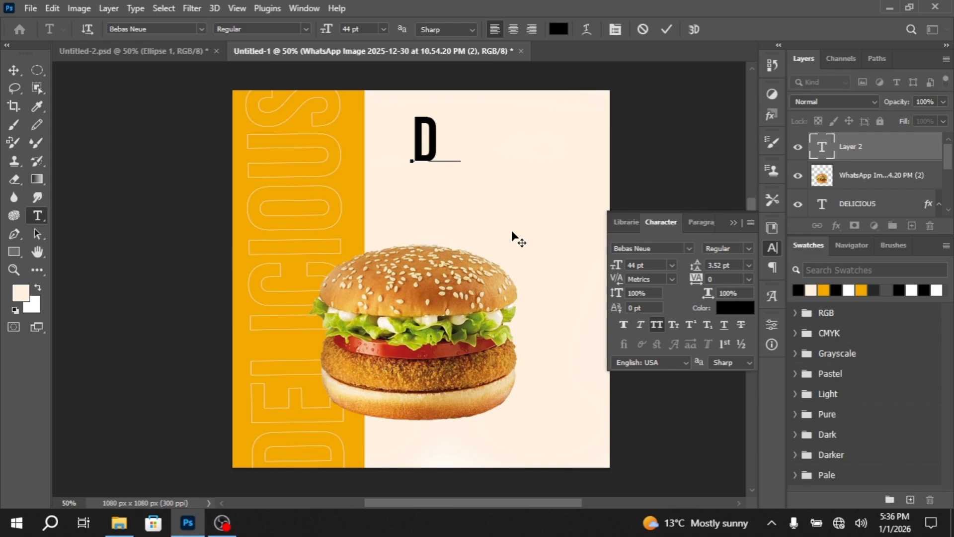
text(ELICIOUS)
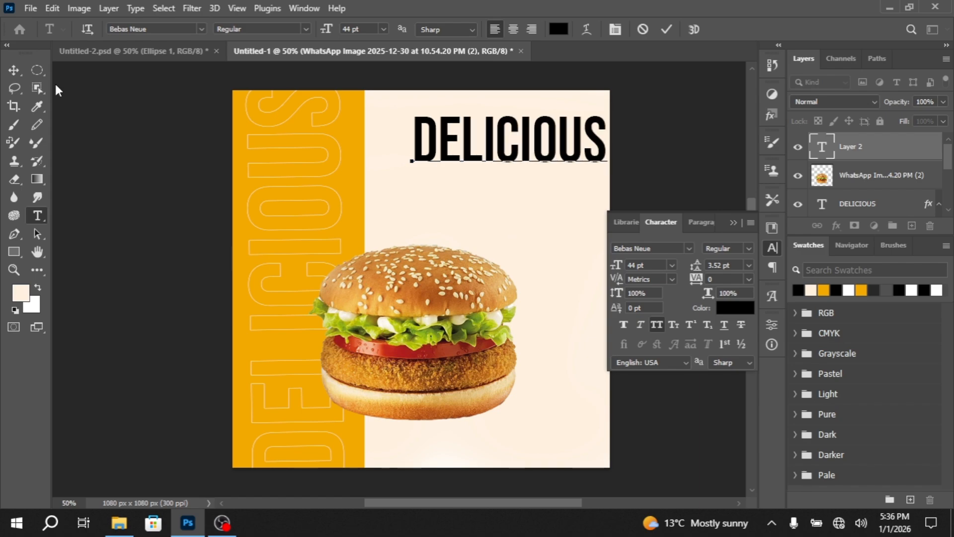
Move the horizontal DELICIOUS heading into the cream space above the burger and nudge it slightly up
click(13, 70)
drag(512, 136, 487, 180)
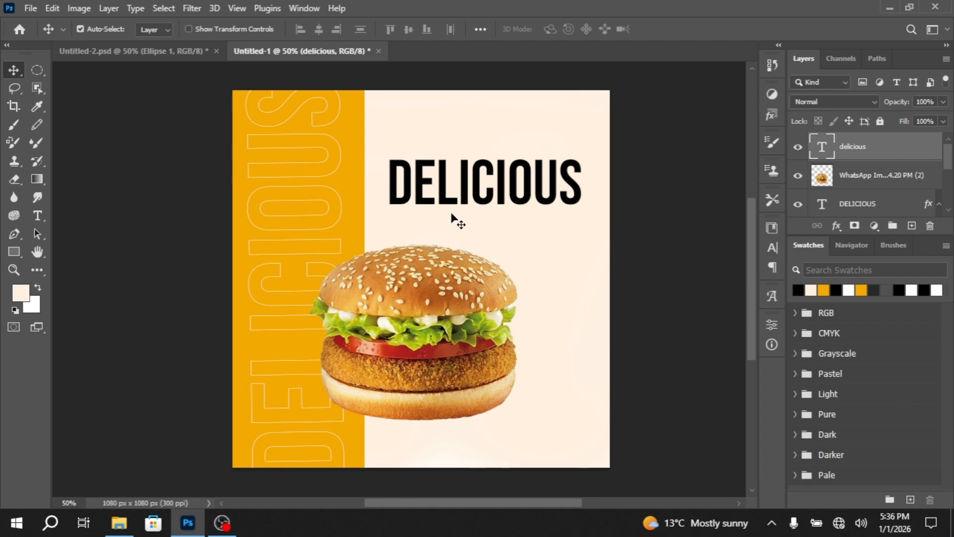
scroll(451, 212, up, 1)
scroll(520, 219, up, 1)
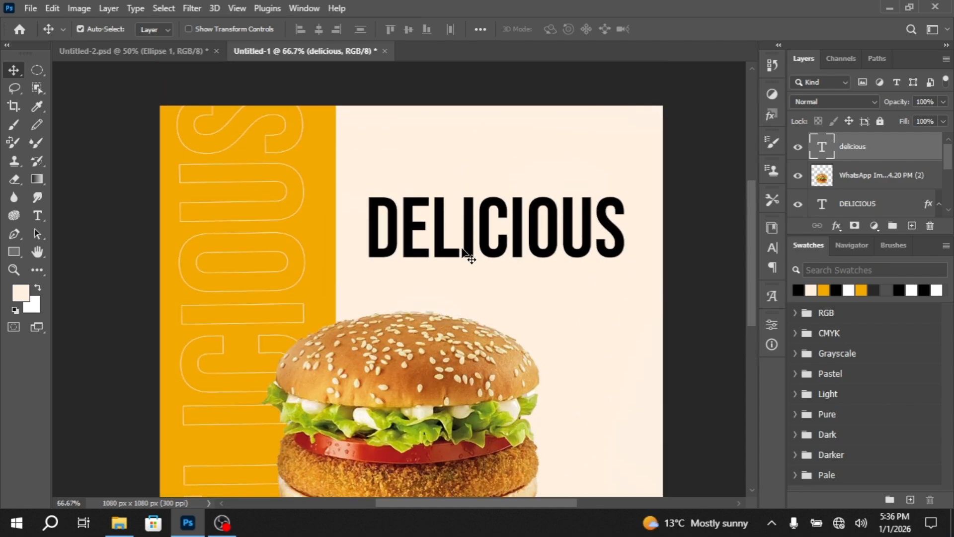
key(Up)
key(Up)
key(Up)
key(Up)
key(Up)
key(Up)
key(Up)
key(Up)
key(Up)
key(Up)
key(Up)
key(Up)
key(Up)
key(Up)
key(Up)
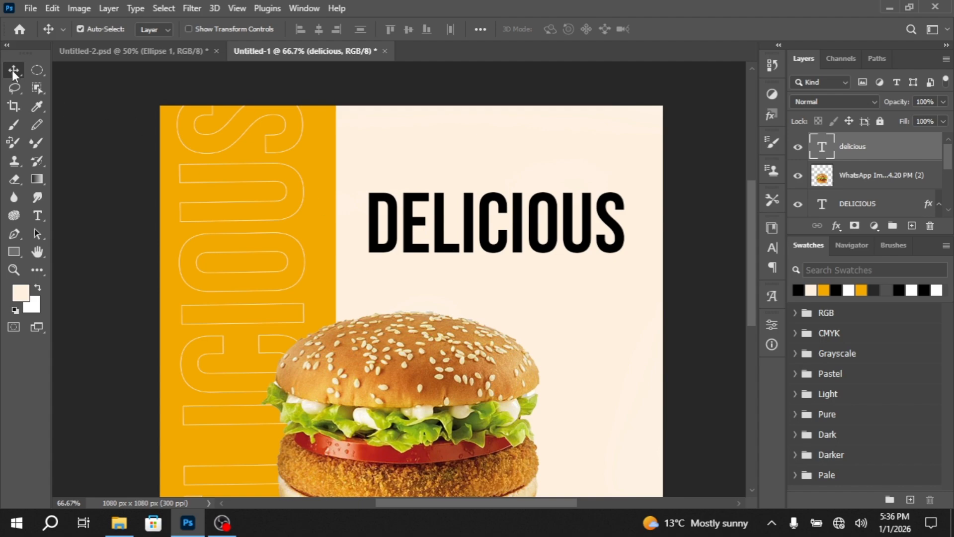
Lock the burger image layer and reselect the horizontal DELICIOUS text layer
click(897, 183)
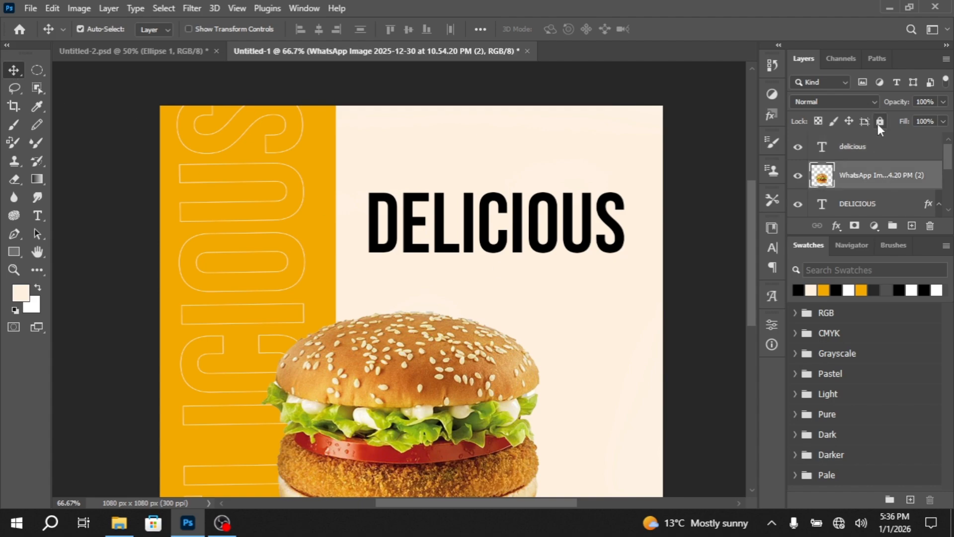
click(881, 121)
click(867, 146)
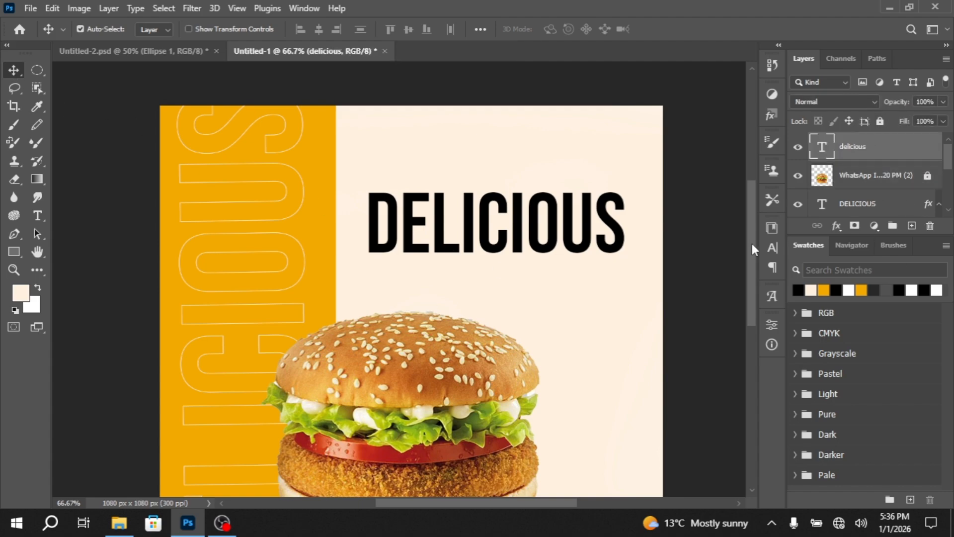
Start an empty text on a new layer below the DELICIOUS heading, trying the Allura Regular font
click(38, 217)
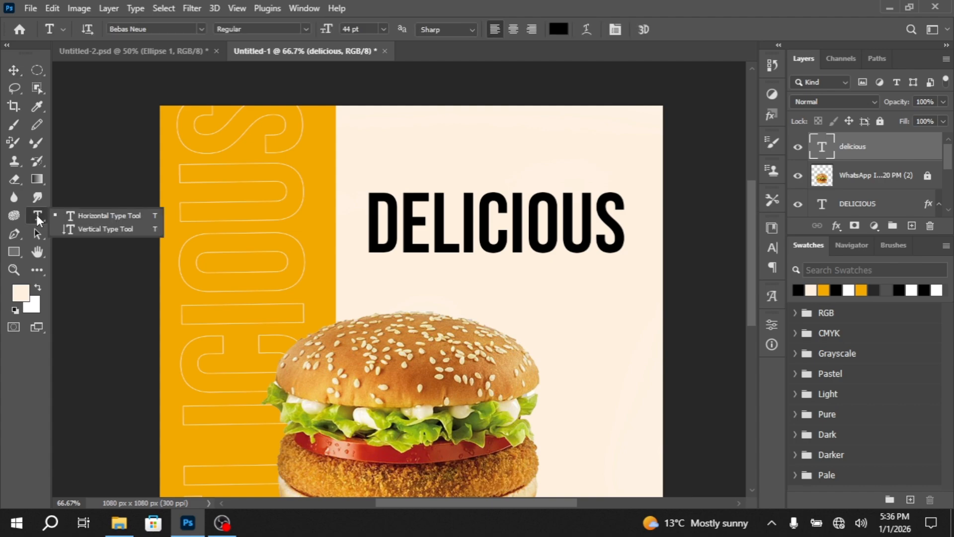
click(911, 226)
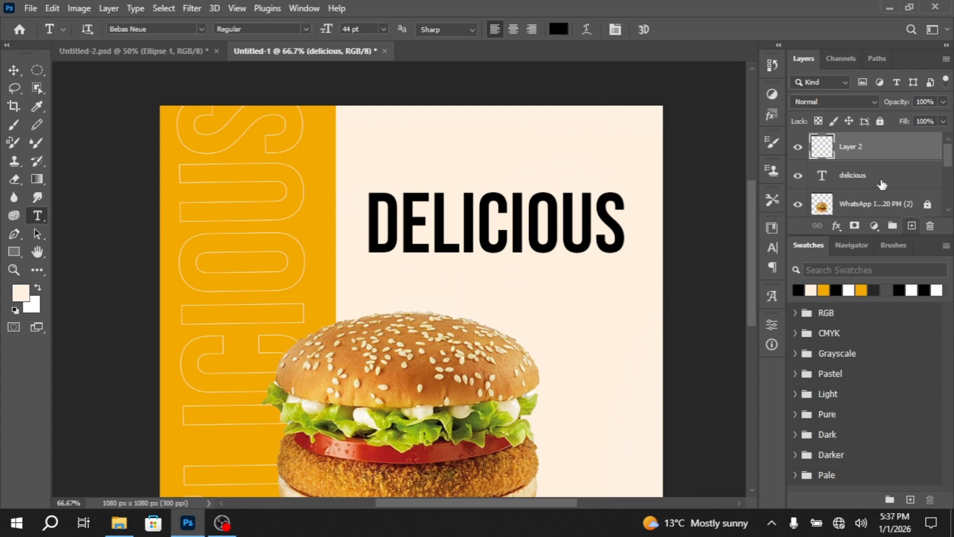
click(418, 286)
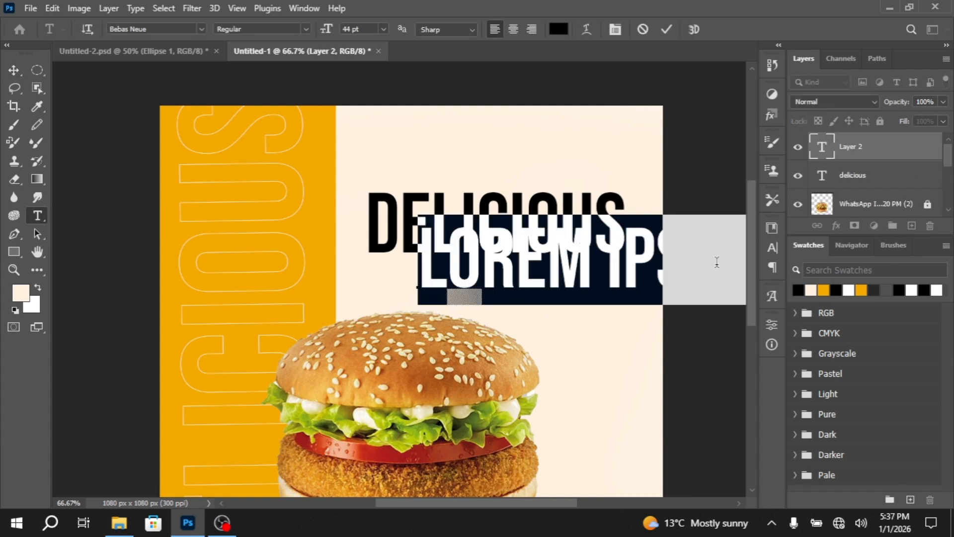
click(772, 247)
click(667, 247)
click(689, 248)
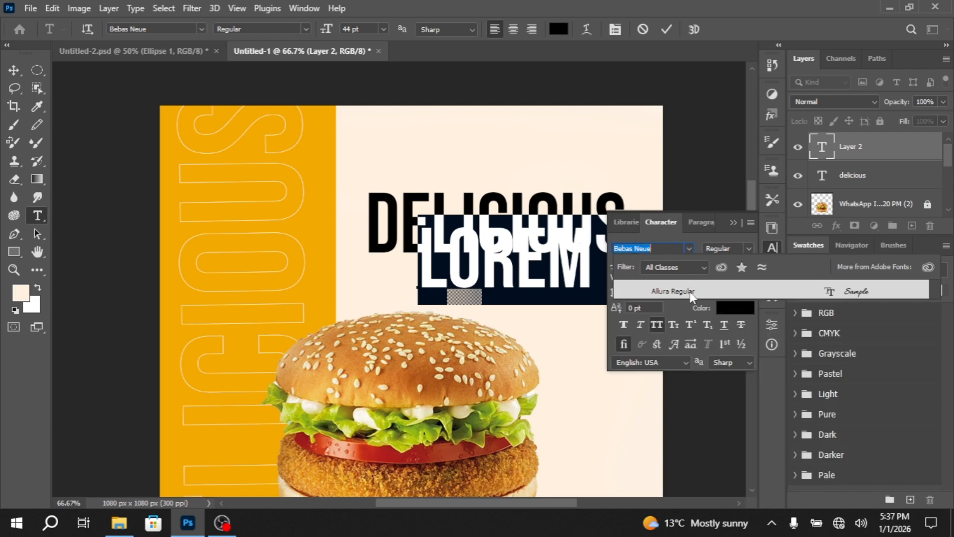
click(690, 293)
key(BackSpace)
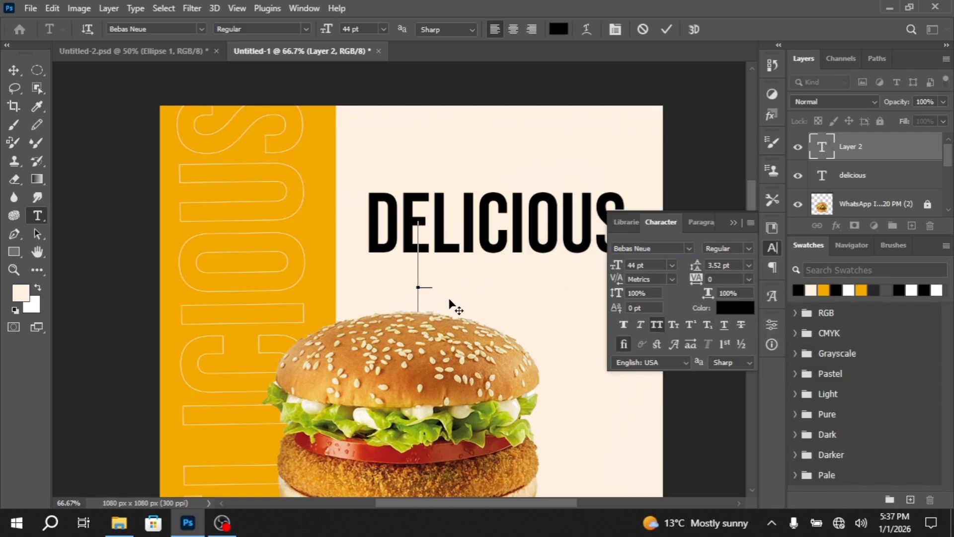
click(732, 223)
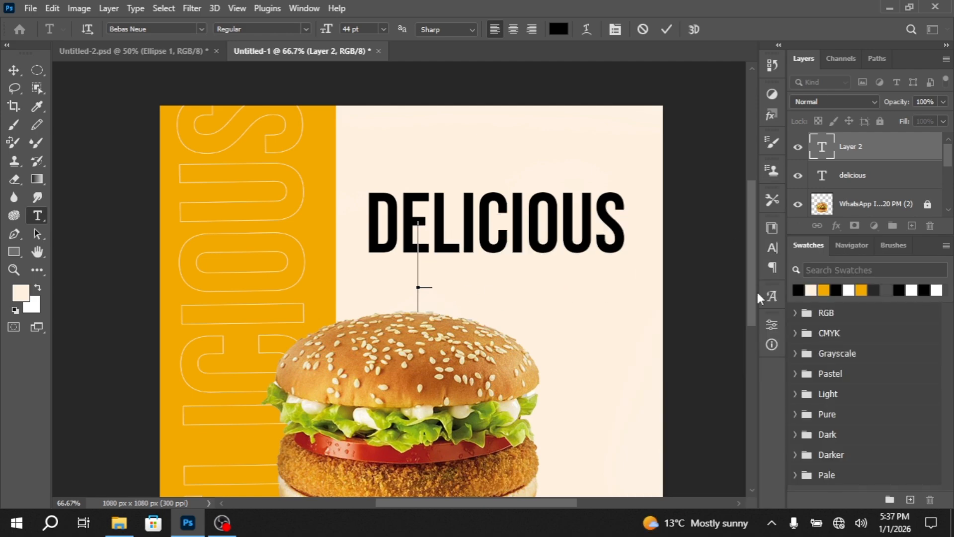
Set the font size of the new text to 30 pt
click(769, 252)
click(619, 266)
text(3)
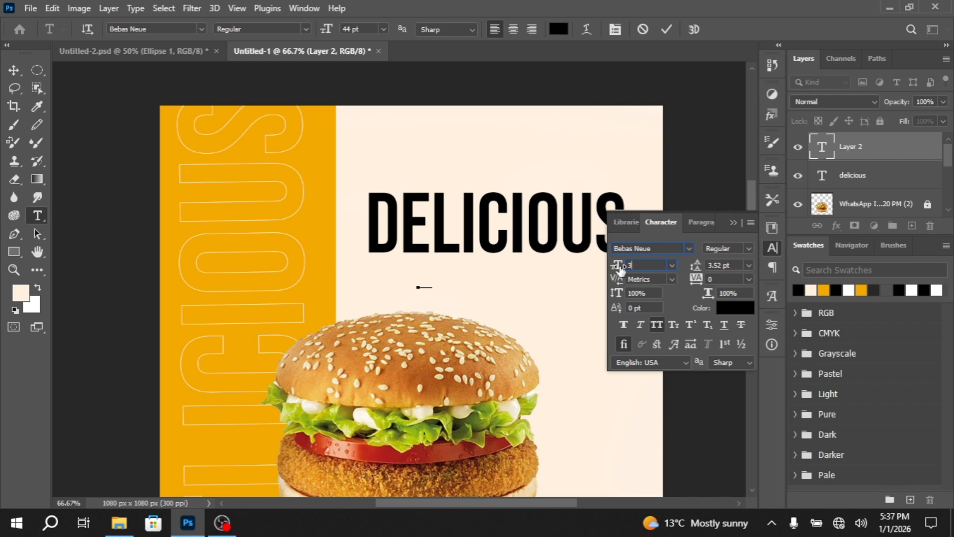
text(0)
key(Return)
click(732, 222)
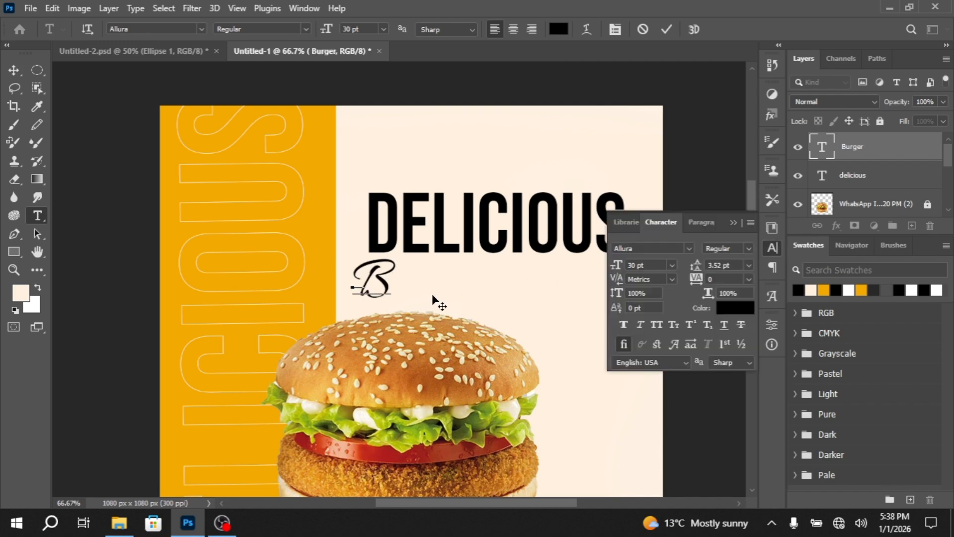
Enter the text Burger in Allura and move it up against the lower edge of the DELICIOUS heading
text(urger)
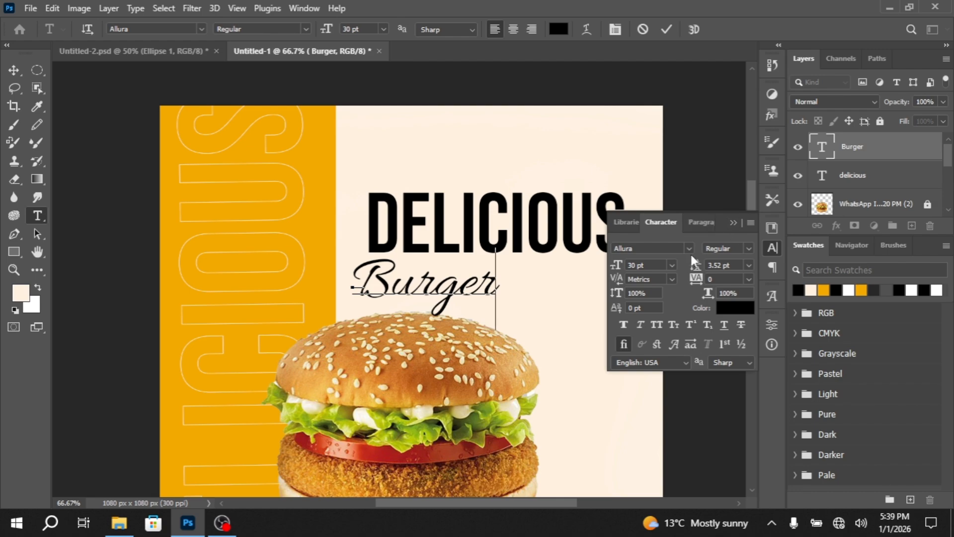
click(733, 223)
scroll(517, 342, down, 4)
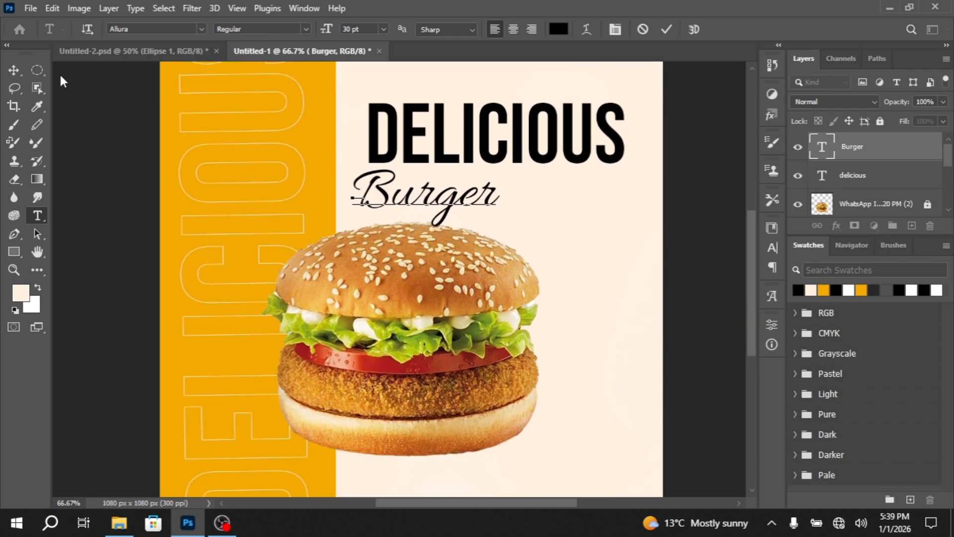
click(15, 71)
drag(425, 199, 424, 185)
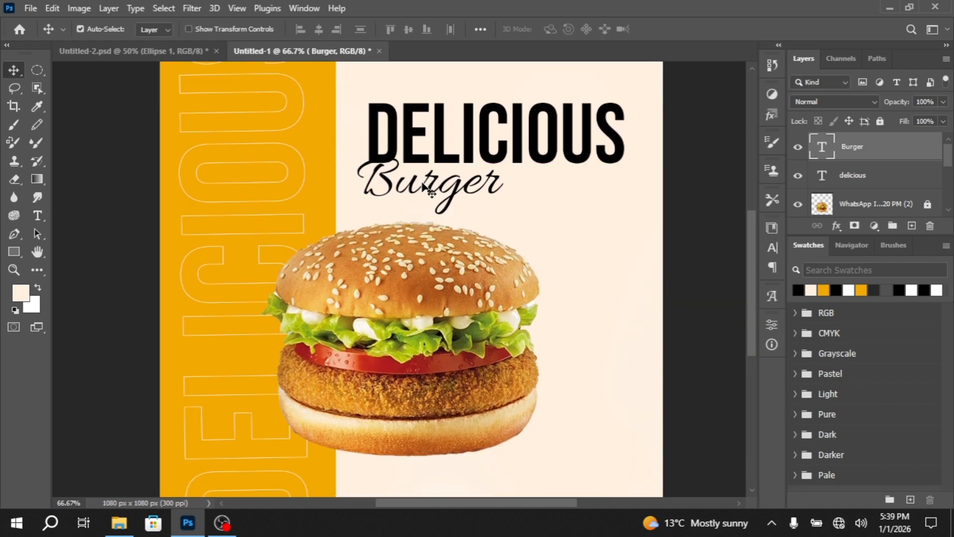
Nudge the Burger script text slightly to the right beneath the DELICIOUS heading
key(Right)
key(Right)
key(Right)
key(Right)
key(Right)
key(Right)
key(Right)
key(Right)
key(Right)
key(Right)
key(Right)
key(Right)
key(Right)
key(Right)
key(Right)
key(Right)
key(Right)
key(Right)
key(Right)
key(Right)
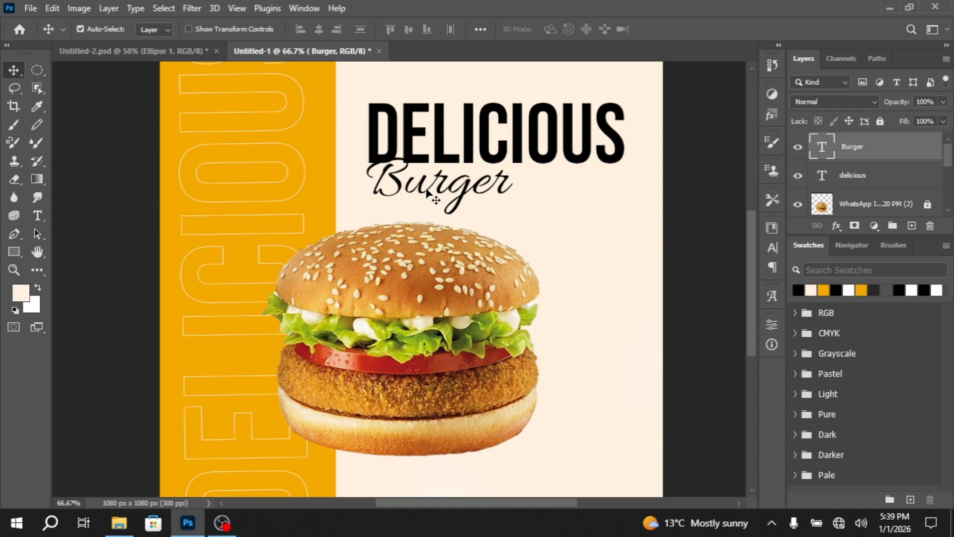
Start a horizontal text on a new layer beside the Burger text, using Poppins Bold at 14 pt
click(38, 218)
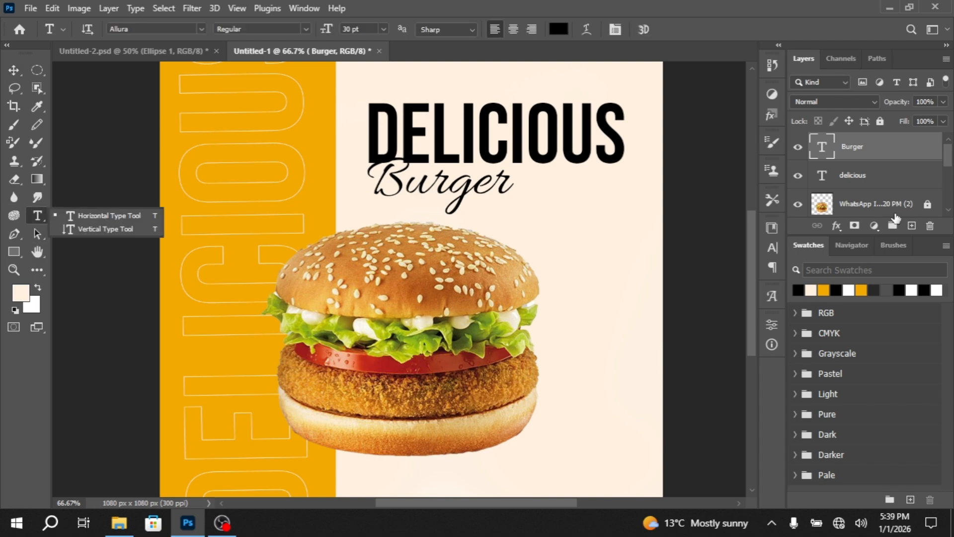
click(912, 227)
click(542, 191)
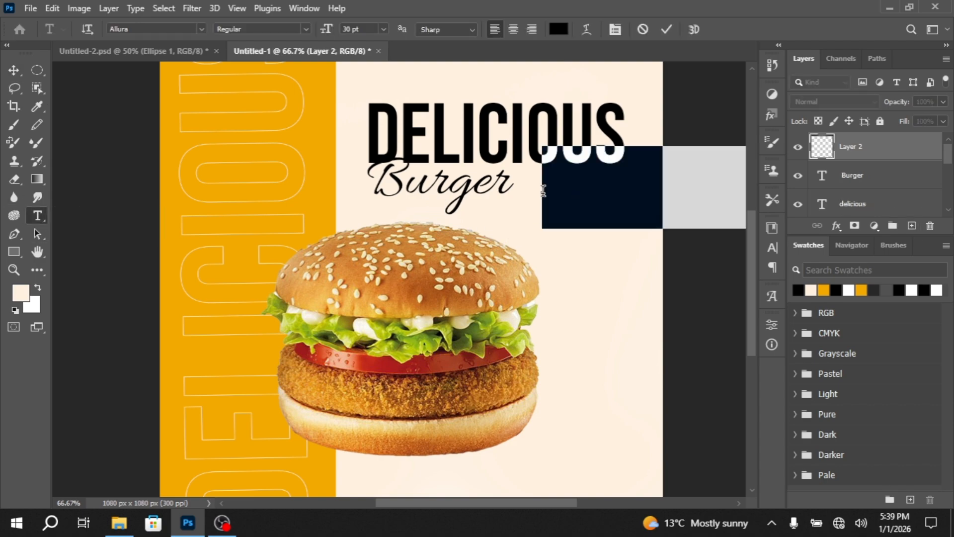
click(772, 247)
click(646, 248)
text(popp)
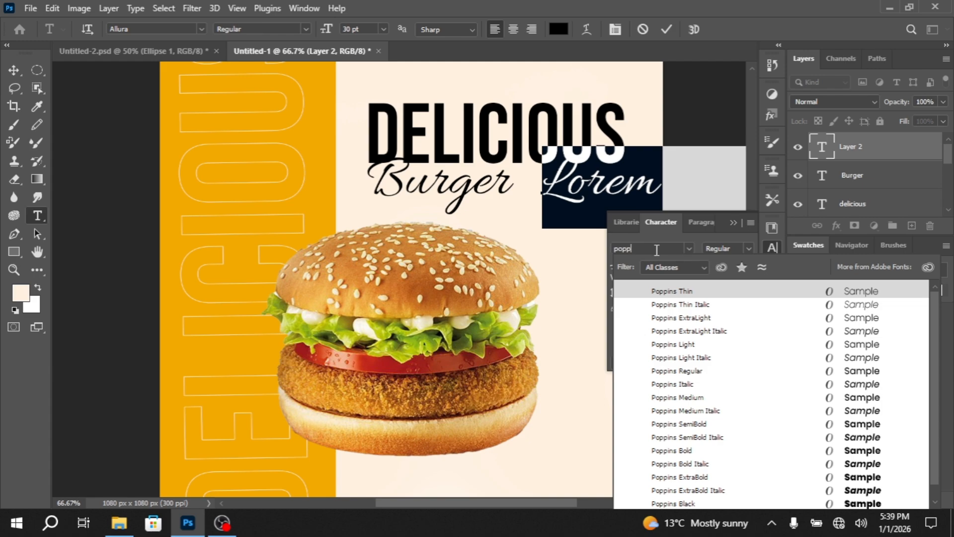
click(726, 451)
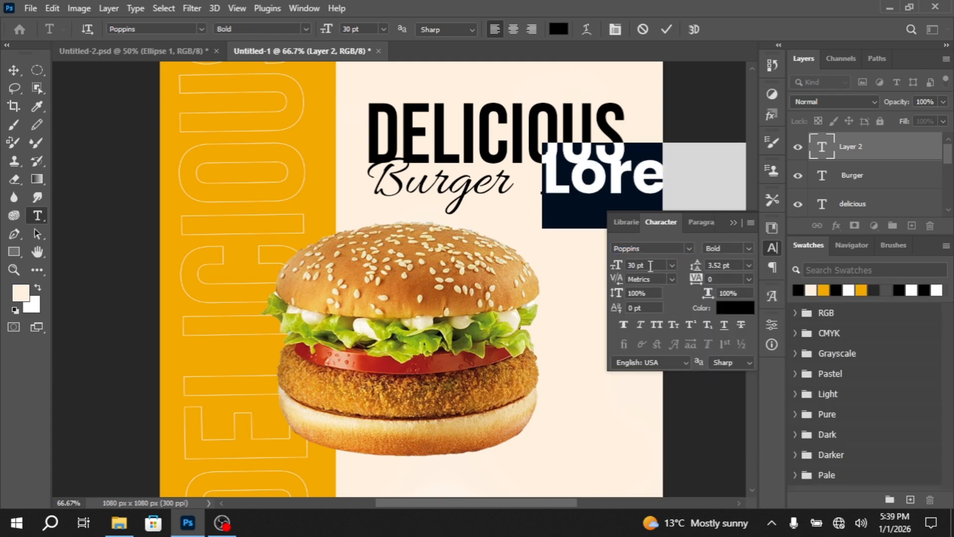
drag(650, 266, 625, 265)
key(Return)
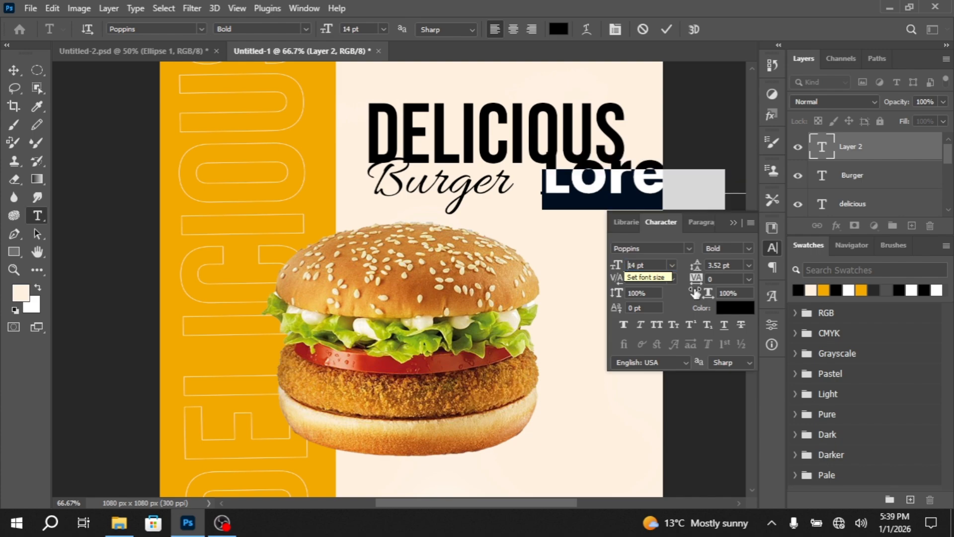
Enter the text FOODS and move it close beside the end of the Burger text
click(731, 222)
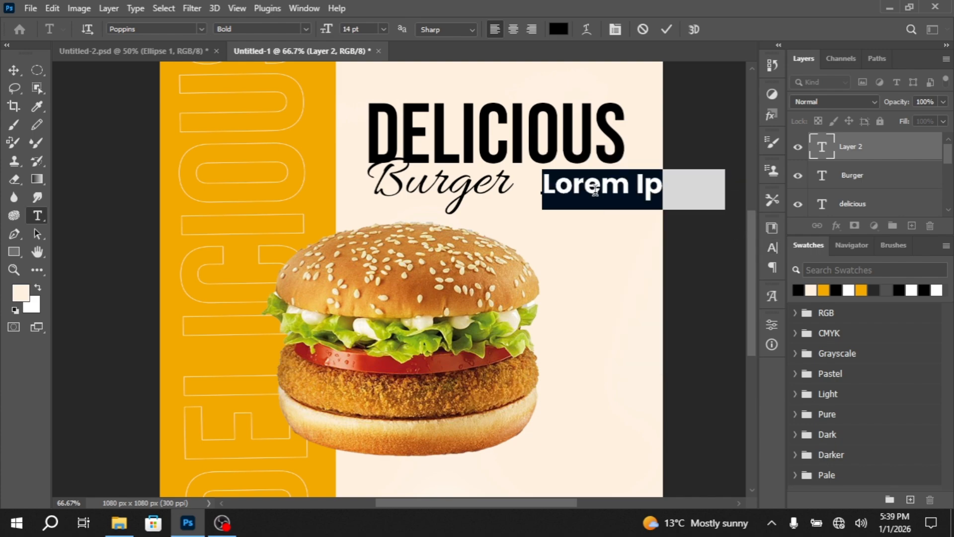
text(FOODS)
click(13, 70)
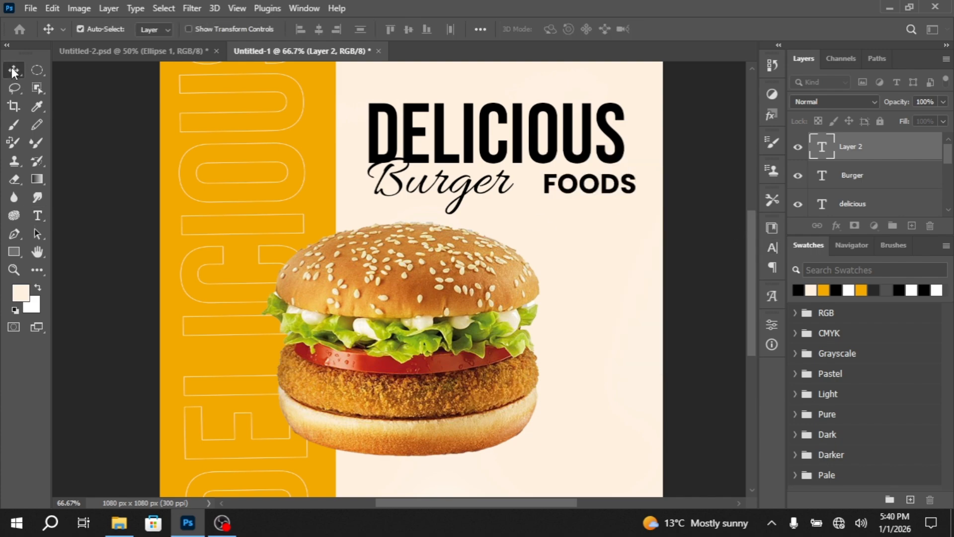
drag(627, 194, 607, 194)
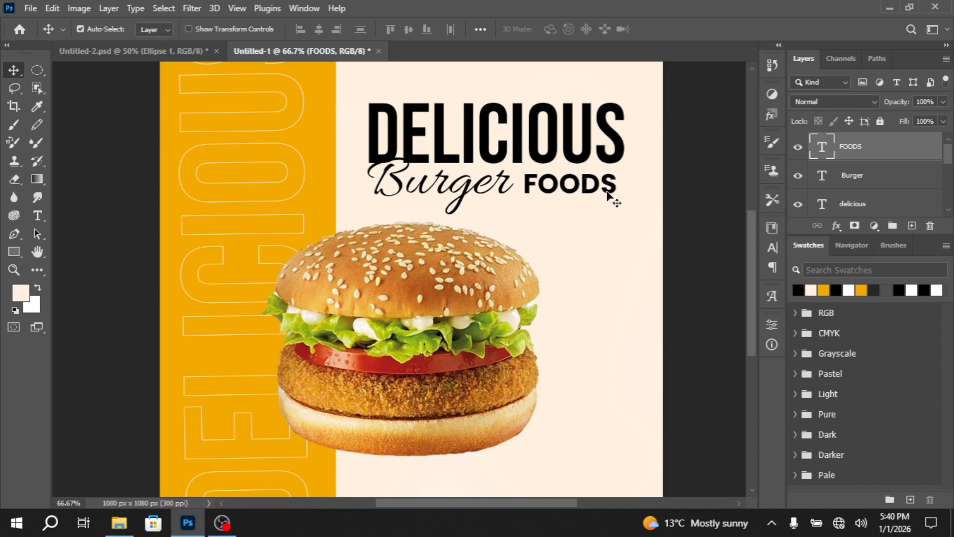
key(shift+Left)
click(779, 245)
click(780, 246)
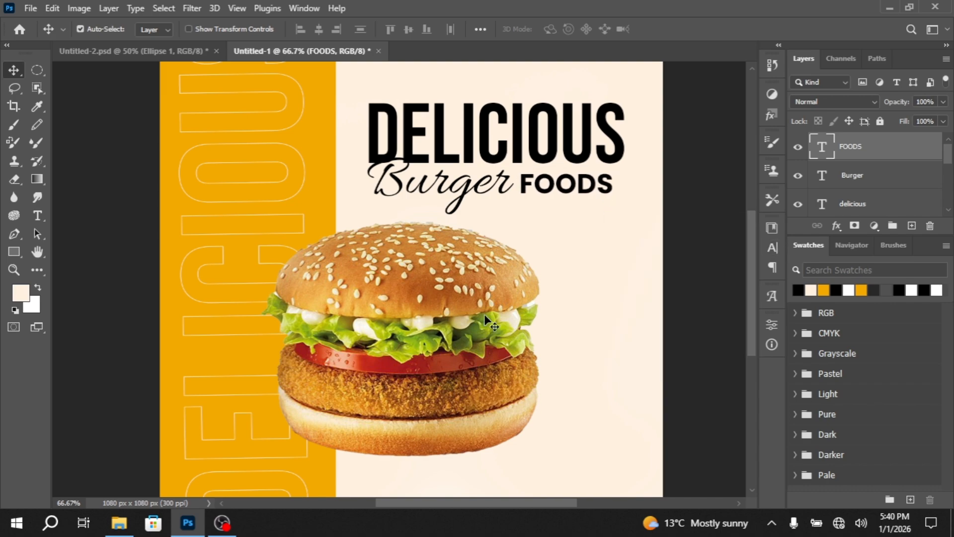
Copy the FOODS text to above the start of the DELICIOUS heading and change the copy to read Special
scroll(551, 318, up, 3)
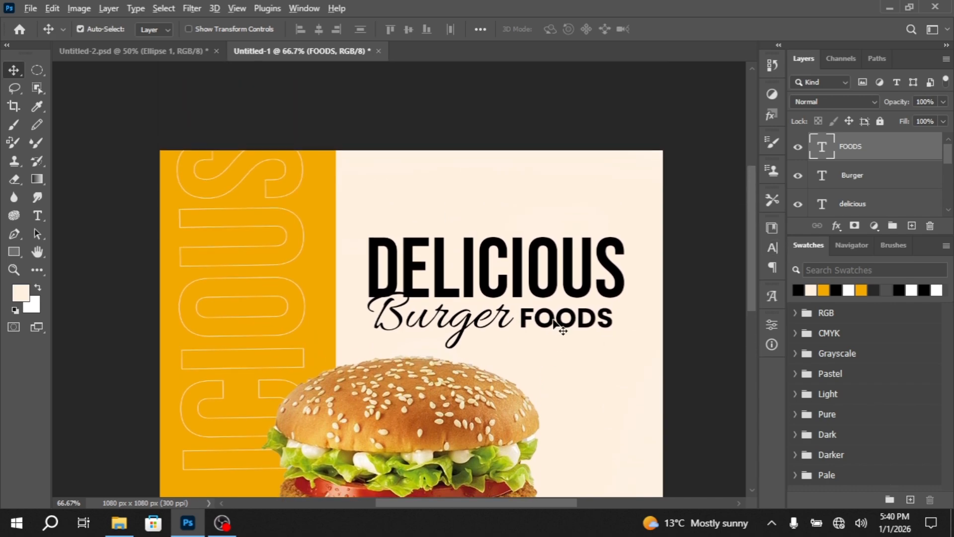
drag(556, 323, 406, 218)
key(shift+Up)
key(shift+Up)
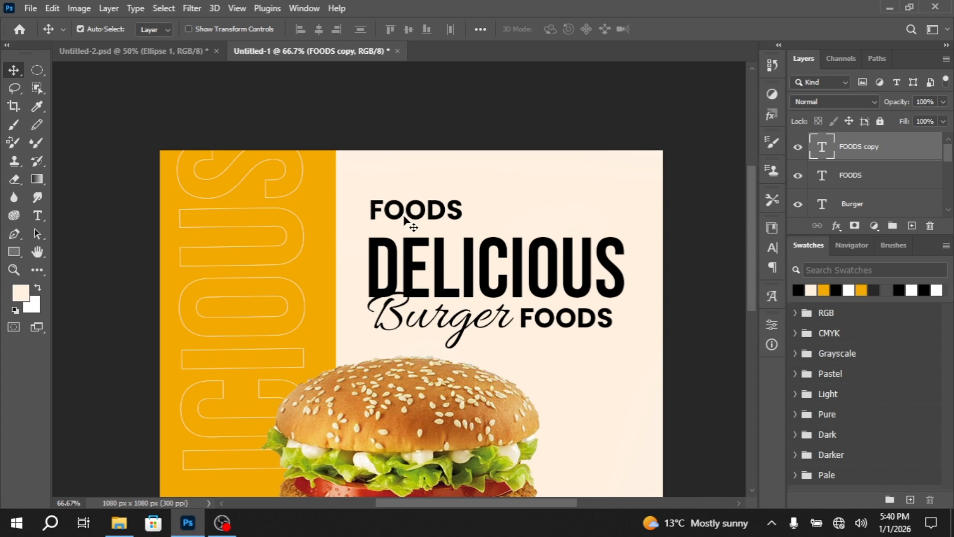
double_click(399, 209)
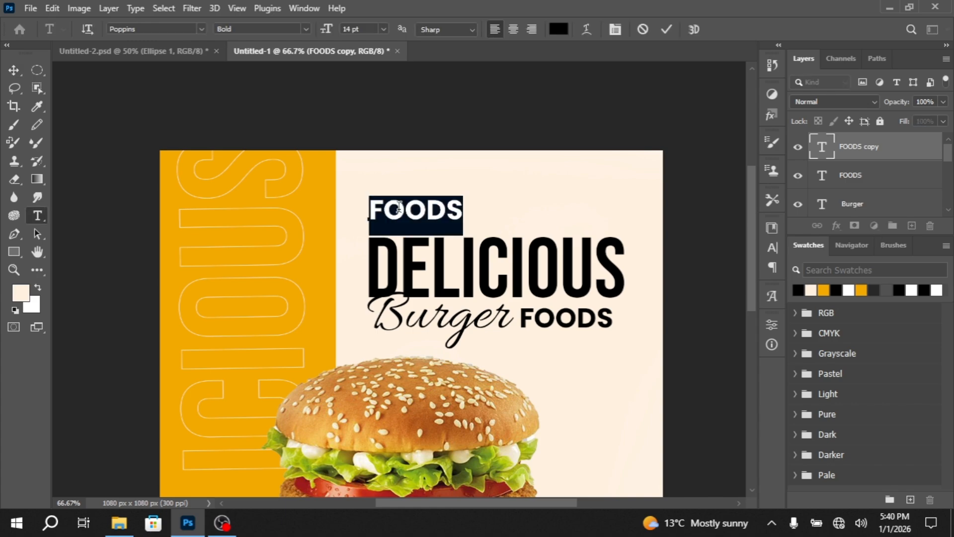
text(Spea)
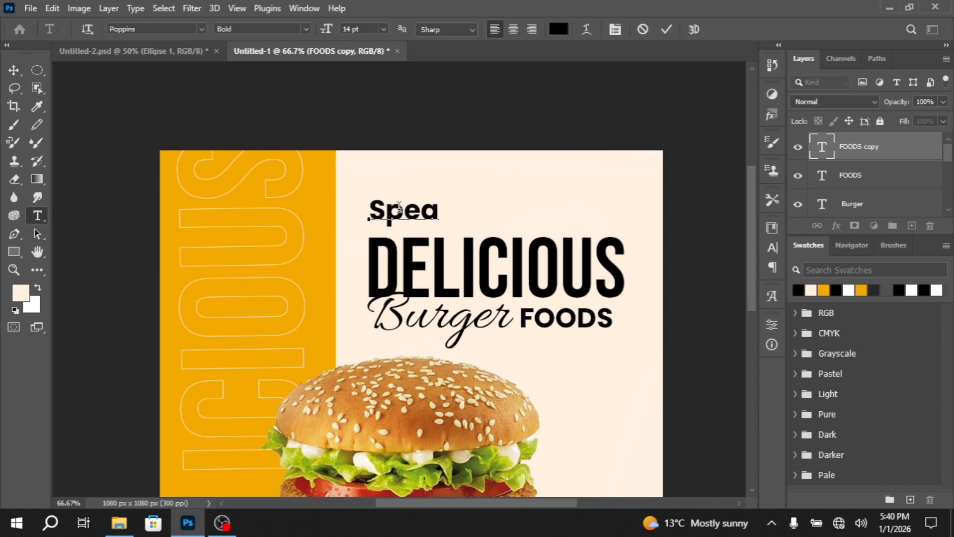
key(BackSpace)
text(cial)
click(14, 70)
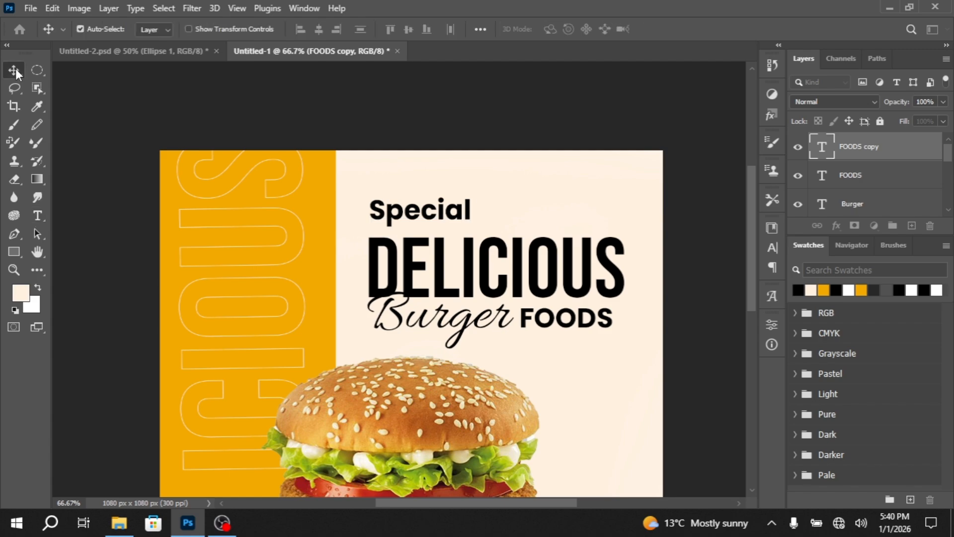
Set the font of the Special text to Poppins SemiBold Italic
click(771, 251)
click(690, 248)
text(poo)
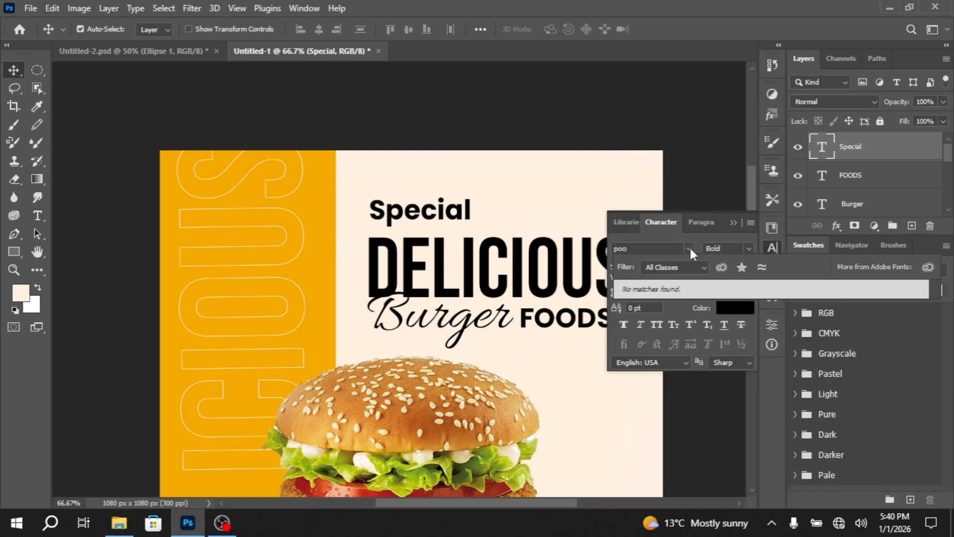
key(BackSpace)
text(ppins)
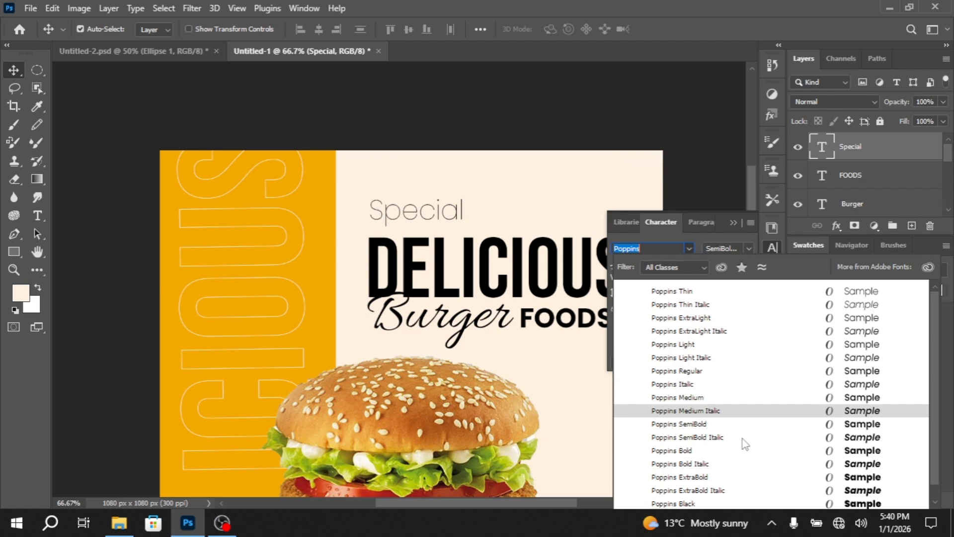
click(739, 424)
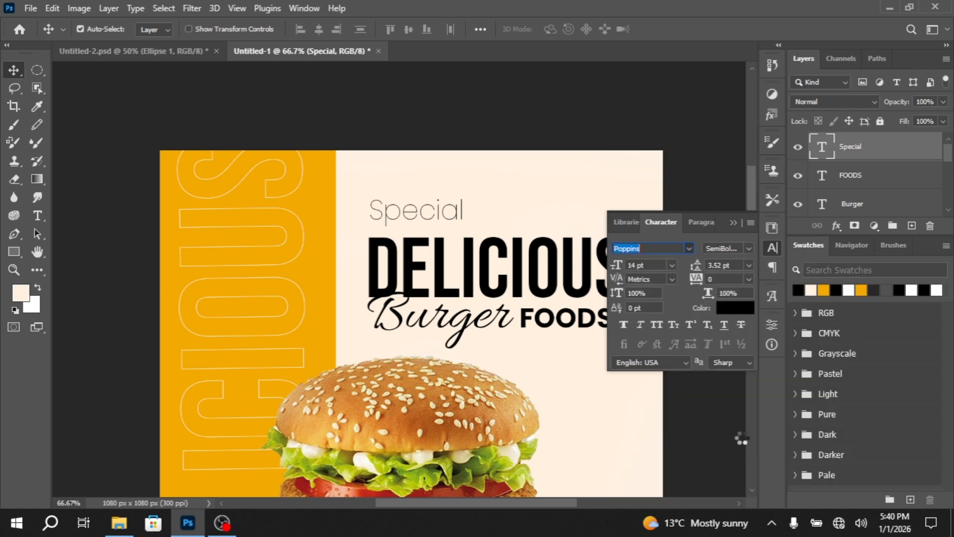
click(736, 221)
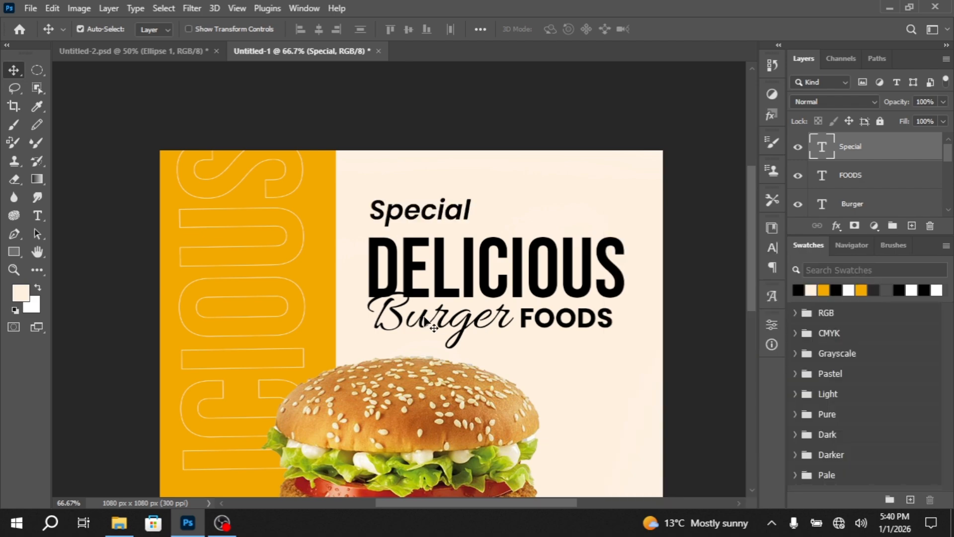
Select the Special, FOODS, Burger and horizontal DELICIOUS text layers together and move them slightly down toward the burger
scroll(458, 272, up, 1)
scroll(458, 272, down, 4)
scroll(863, 176, down, 2)
shift+click(863, 176)
scroll(863, 176, up, 2)
key(Down)
key(Down)
key(Down)
key(Down)
key(Down)
key(Down)
key(Down)
key(Down)
key(Down)
key(Down)
key(Down)
key(Down)
key(Down)
key(Down)
key(Down)
key(Down)
key(Down)
key(Down)
key(Down)
key(Down)
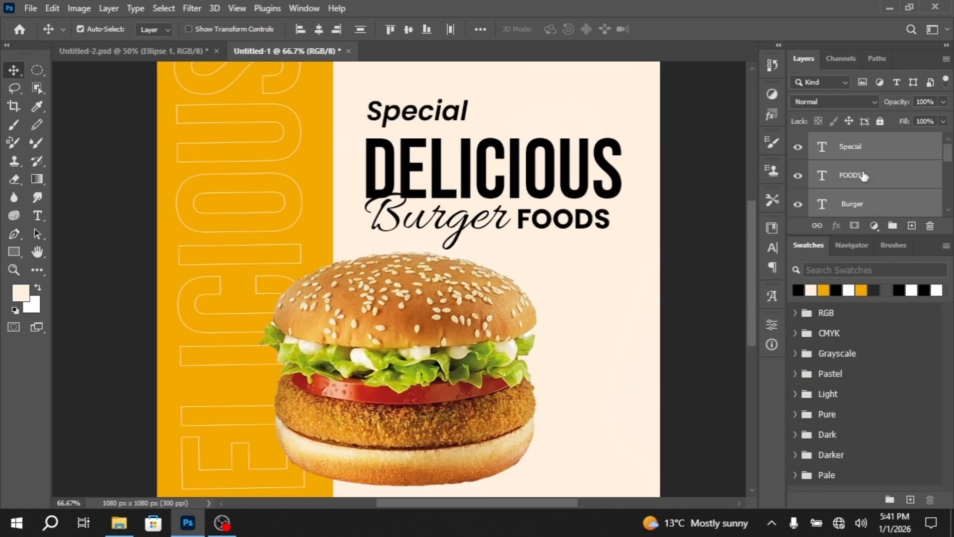
scroll(628, 326, up, 3)
scroll(628, 326, up, 1)
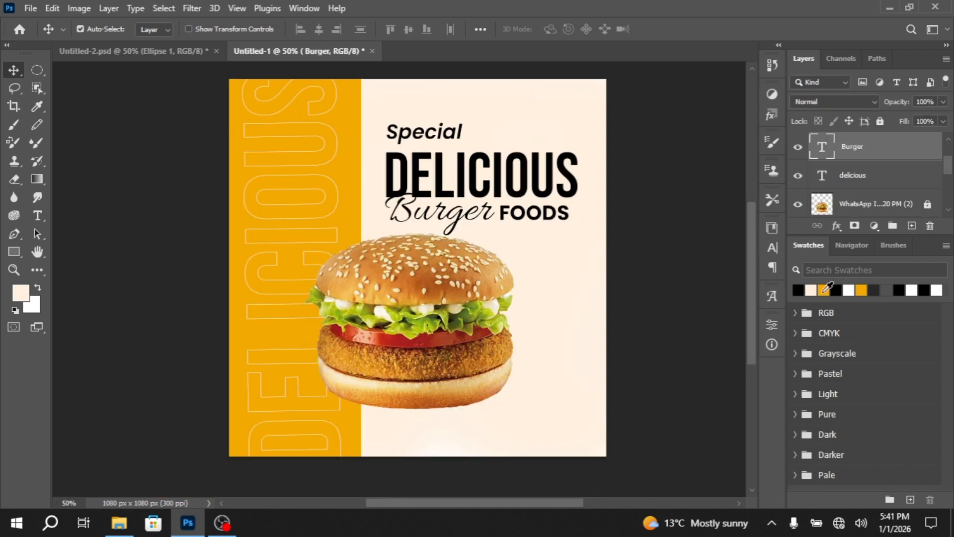
Color the Burger and FOODS texts with the orange of the side band
click(825, 289)
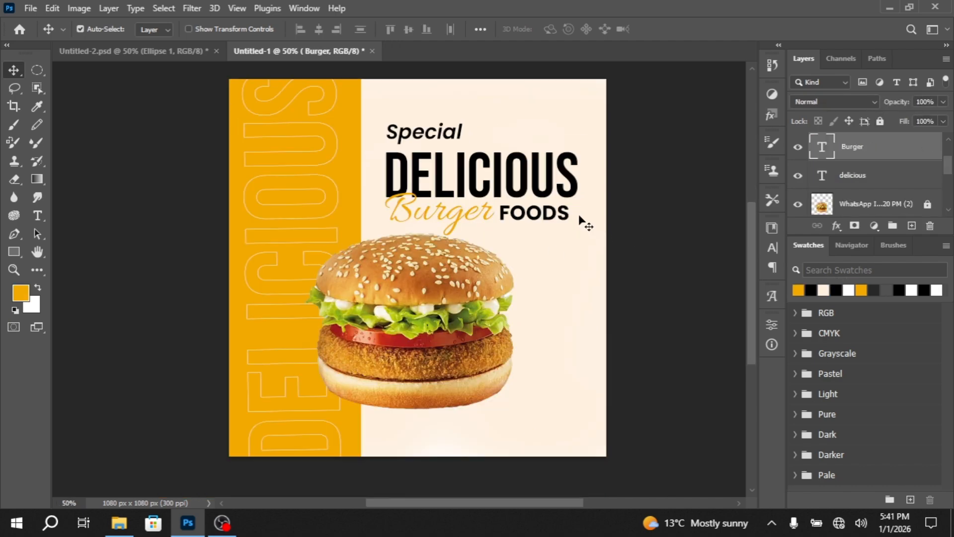
click(557, 216)
click(798, 290)
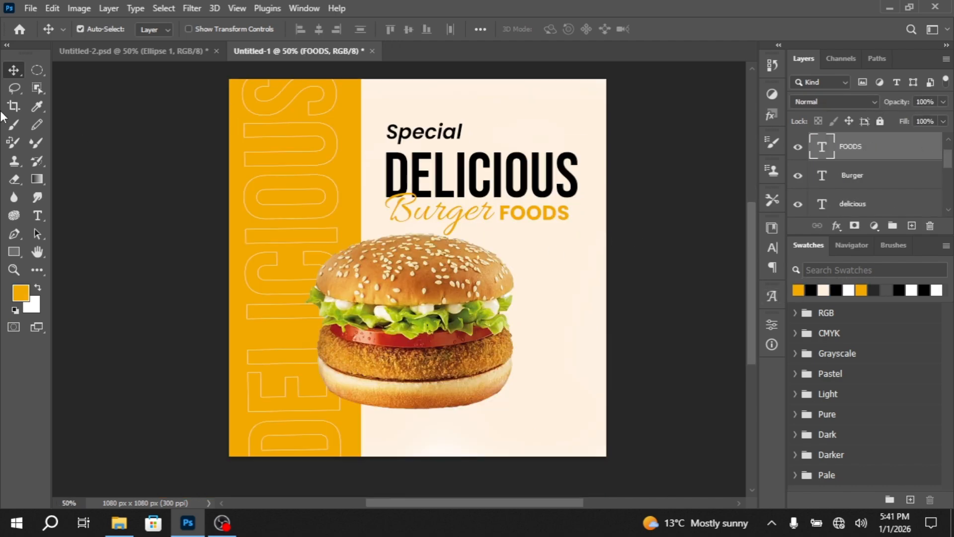
Copy the Special text to the poster's upper-right corner and replace its wording with Save 50% on two lines
scroll(571, 299, up, 2)
scroll(550, 266, up, 2)
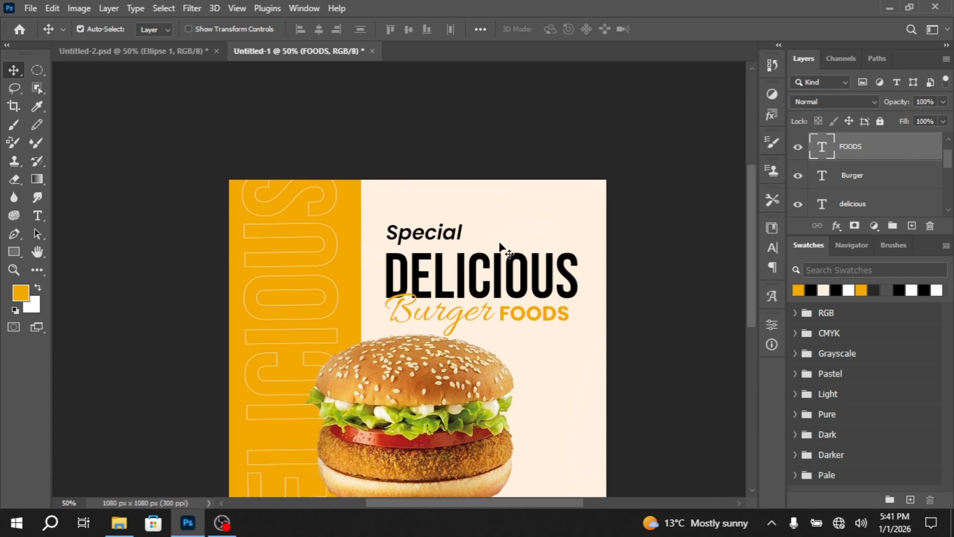
click(409, 238)
drag(410, 237, 538, 212)
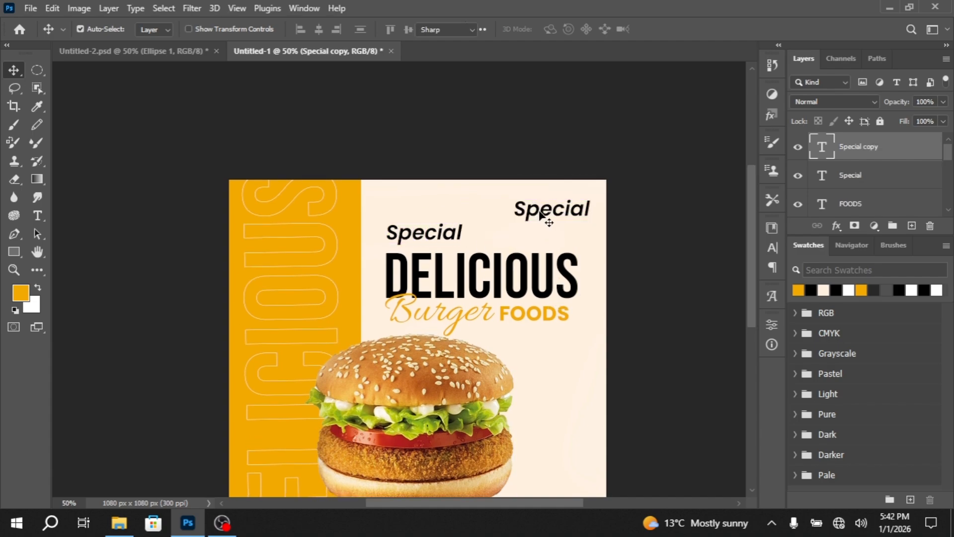
double_click(539, 210)
text(Save )
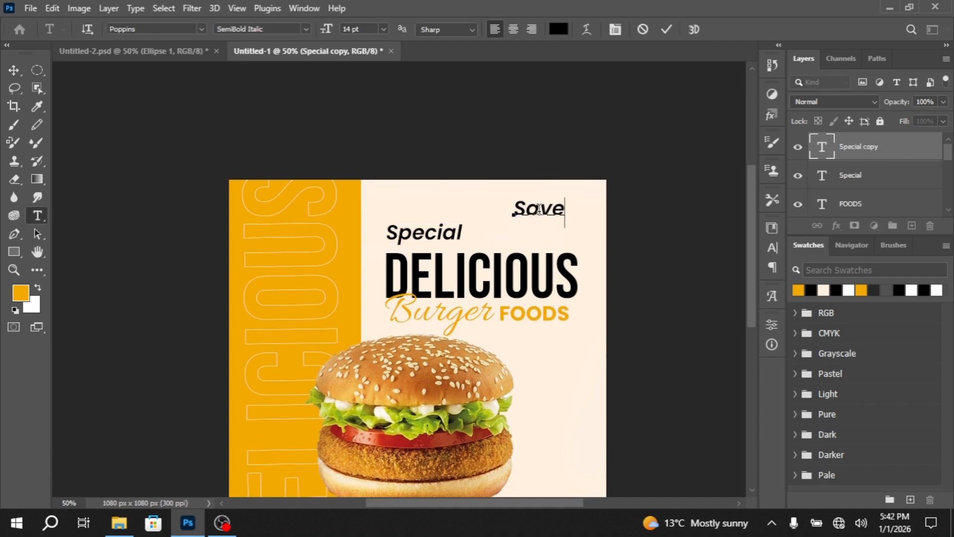
text(50%)
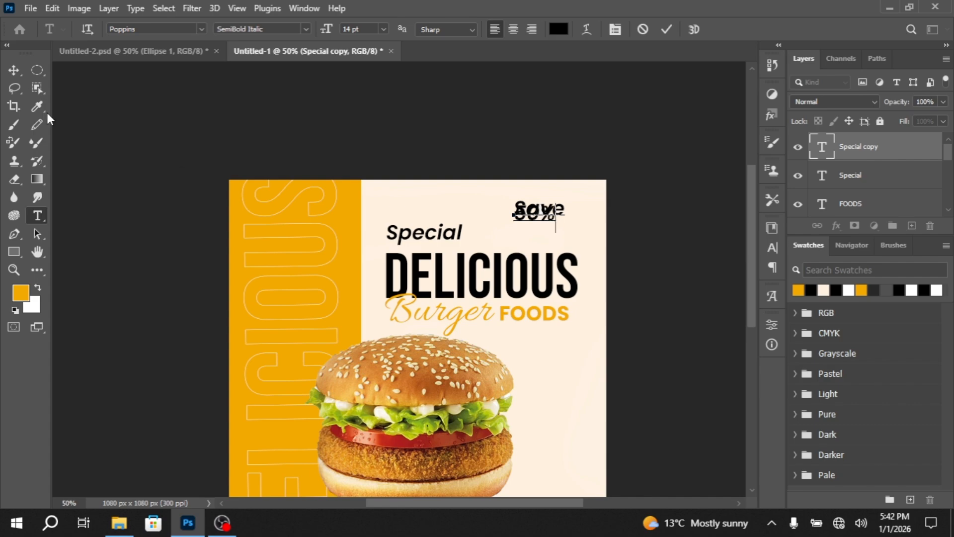
Set the leading of the Save 50% text to Auto
click(13, 70)
click(773, 248)
click(750, 267)
click(730, 276)
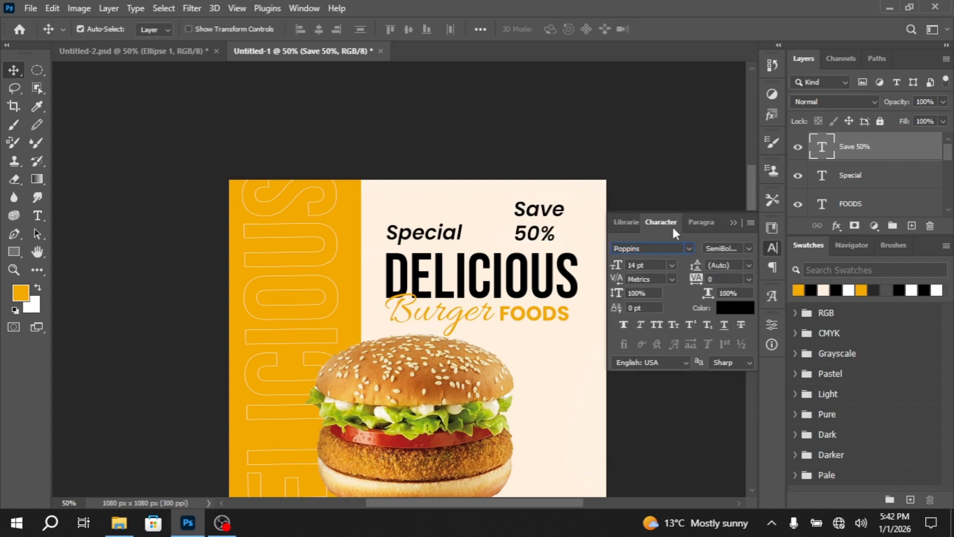
click(733, 224)
Shift the Save 50% text slightly toward the poster's corner and center-align its two lines
drag(536, 229, 542, 224)
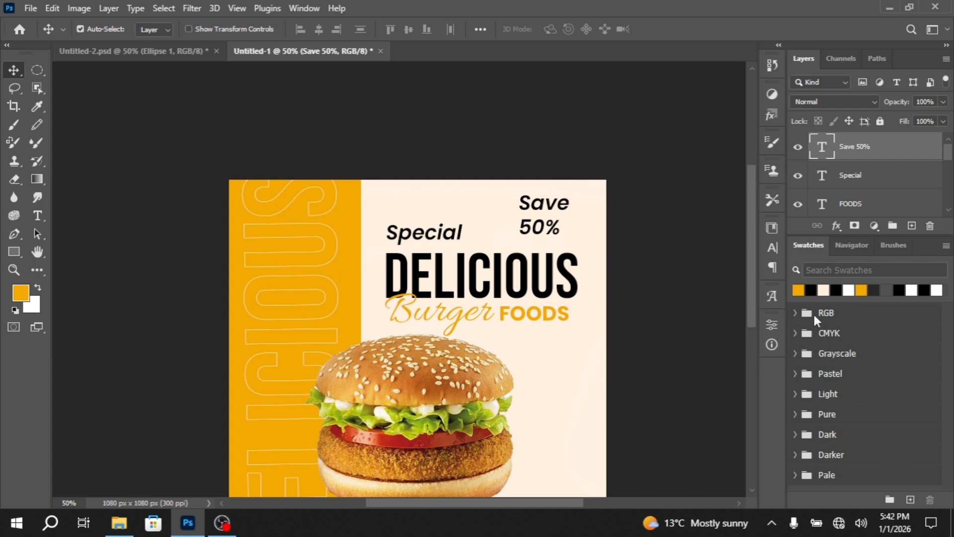
click(773, 267)
click(642, 248)
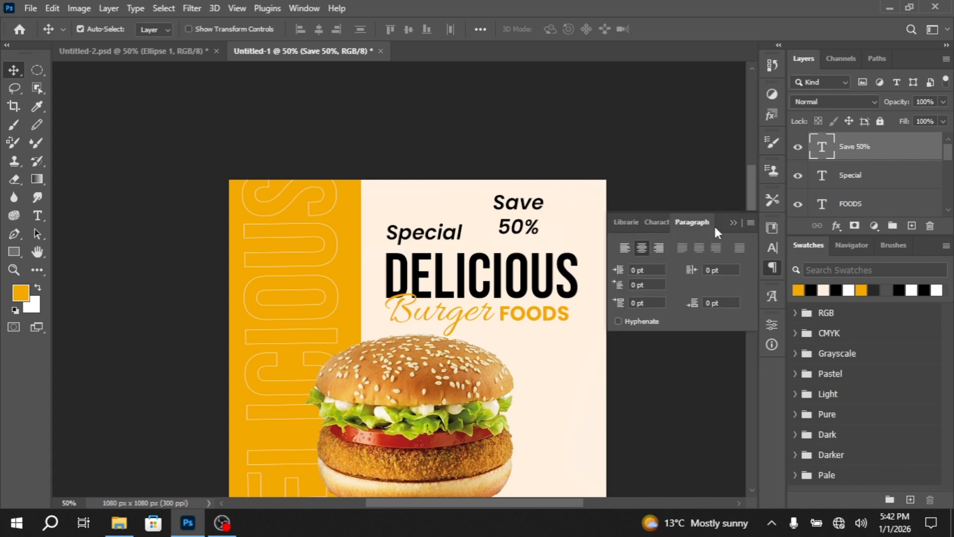
click(734, 222)
Scale the Save 50% text down to about 47% and position it in the poster's upper-right corner
key(ctrl+t)
drag(545, 242, 552, 222)
scroll(578, 237, up, 2)
drag(510, 168, 553, 190)
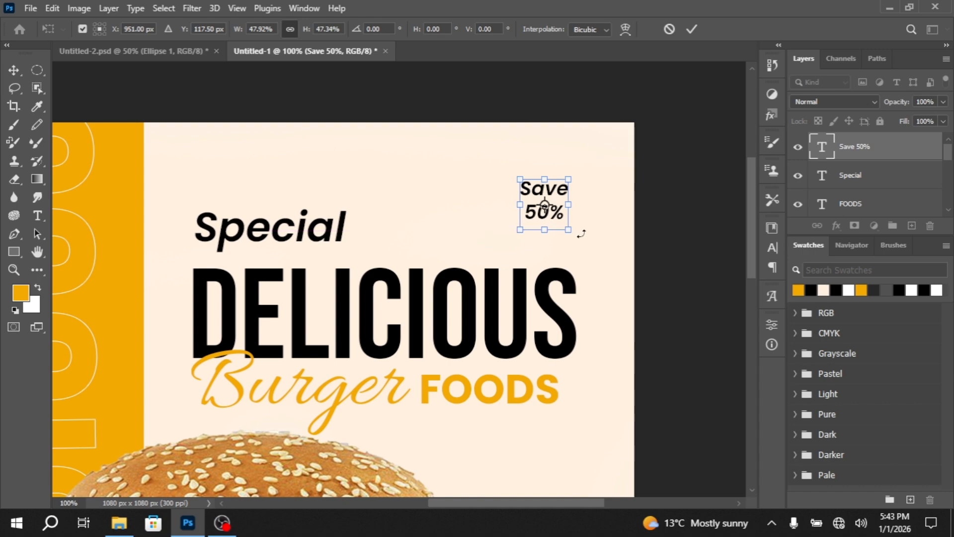
mouse_move(545, 229)
mouse_down()
mouse_move(544, 238)
mouse_move(544, 224)
mouse_up()
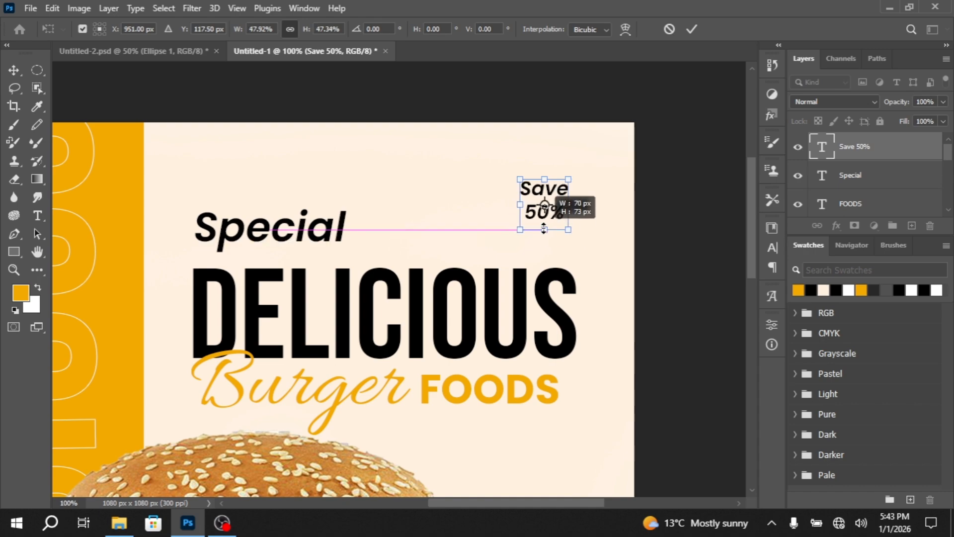
click(14, 70)
scroll(617, 289, down, 2)
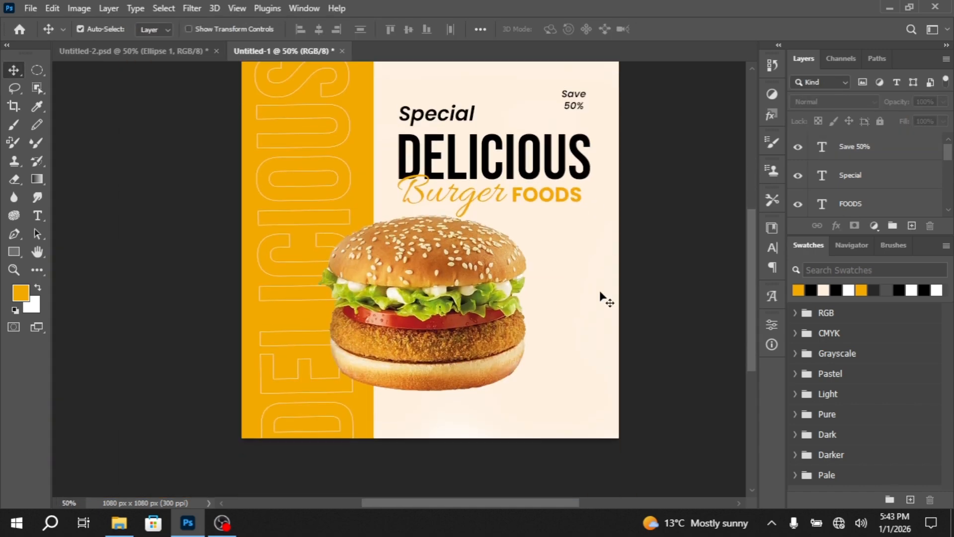
Copy the Special text to the upper part of the orange band and replace its wording with LOGO HERE on two lines
scroll(602, 297, up, 2)
click(439, 164)
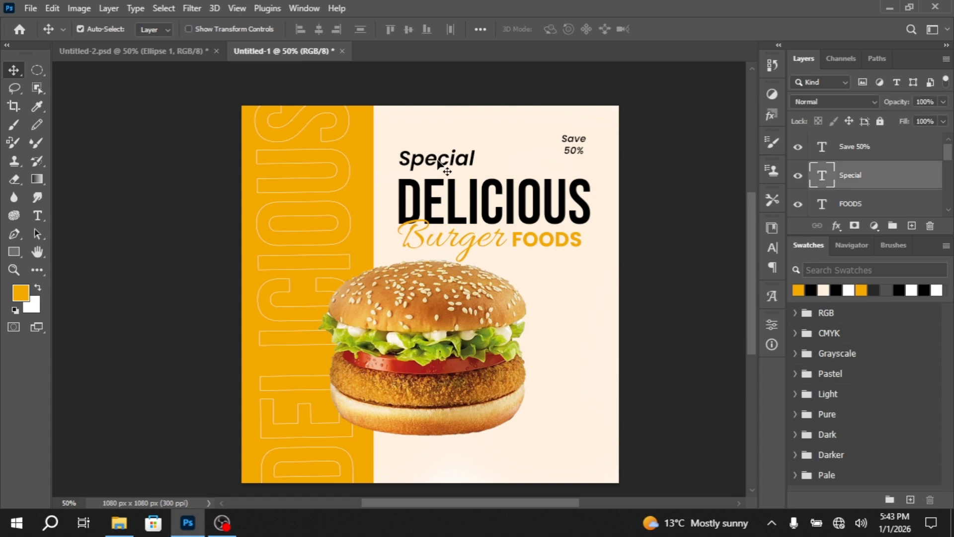
drag(439, 164, 301, 142)
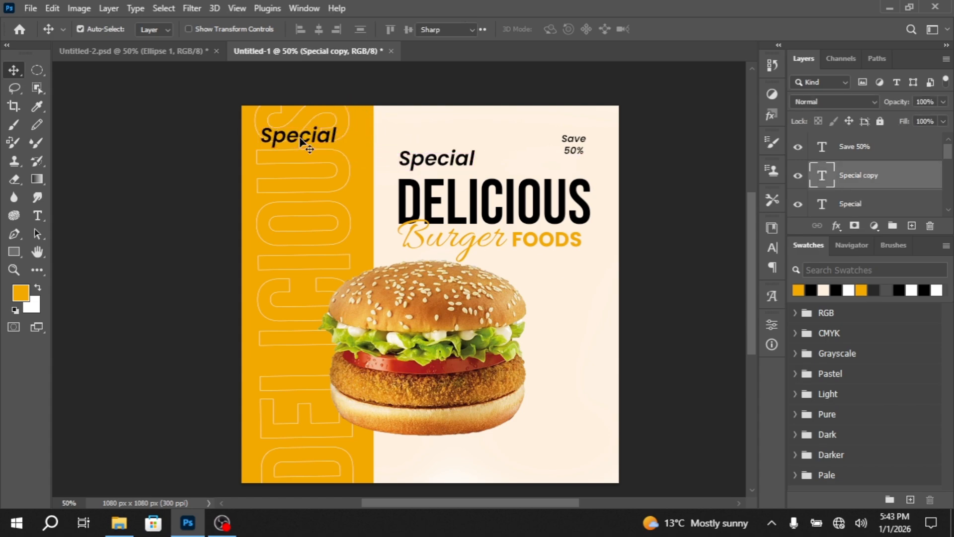
double_click(300, 135)
text(LOGO )
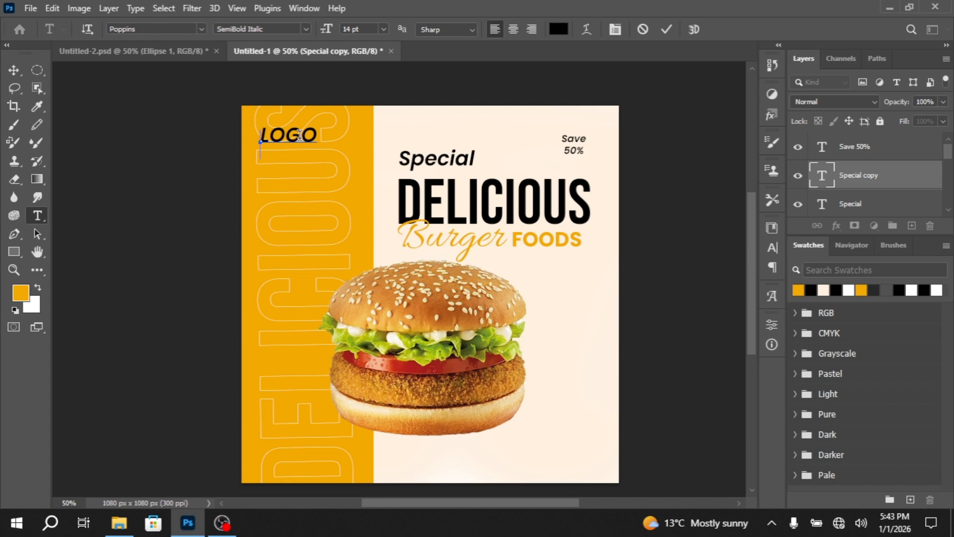
text(HERE)
click(14, 70)
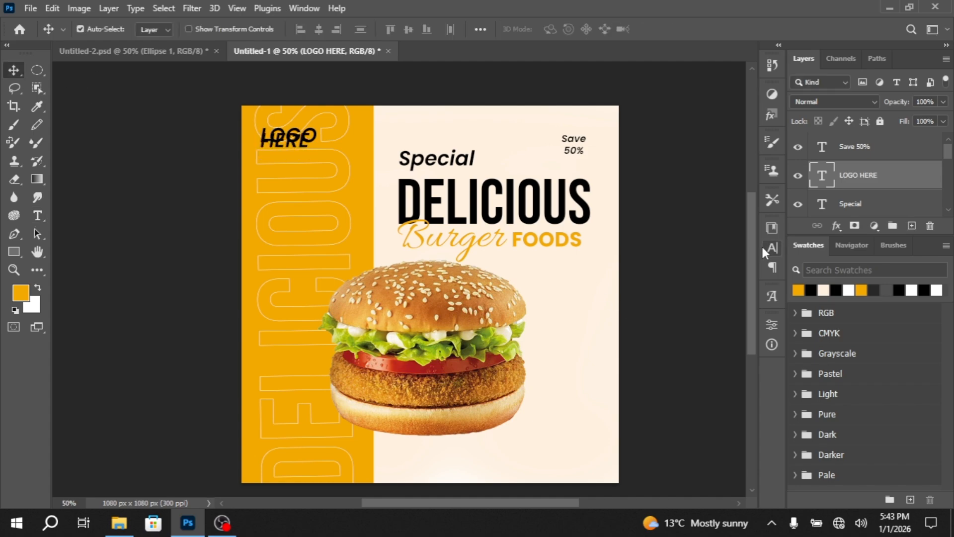
Set the LOGO HERE text to Poppins Bold with 11 pt leading
click(771, 248)
click(749, 265)
click(725, 271)
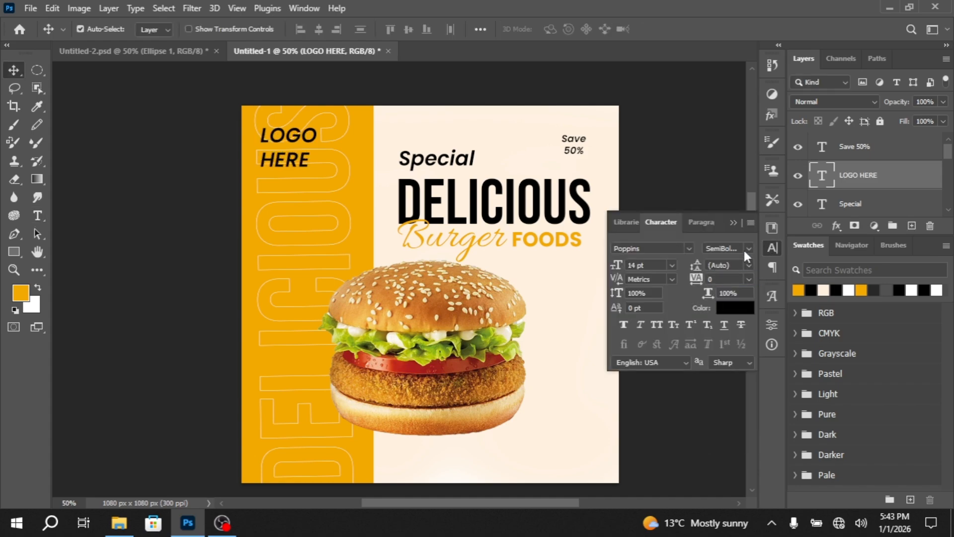
click(690, 247)
text(POPP)
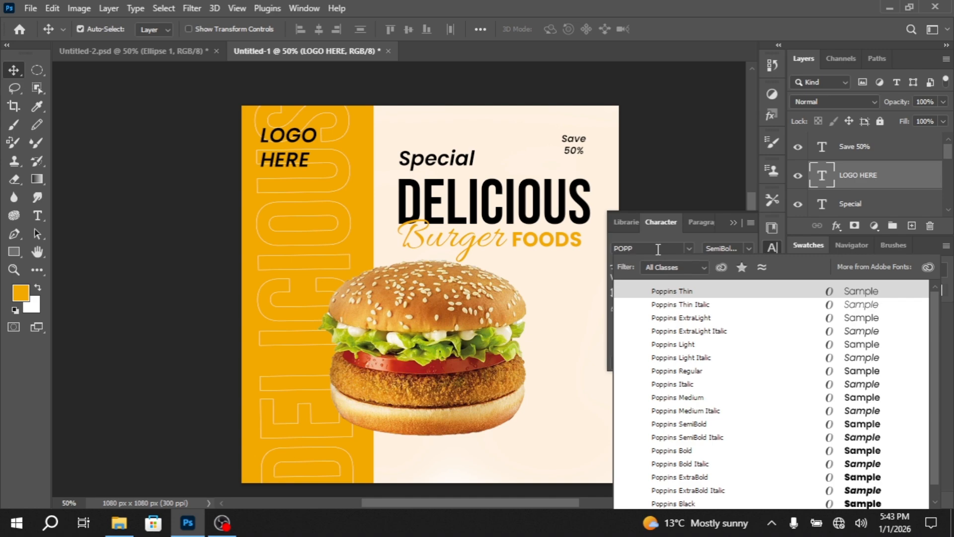
click(686, 450)
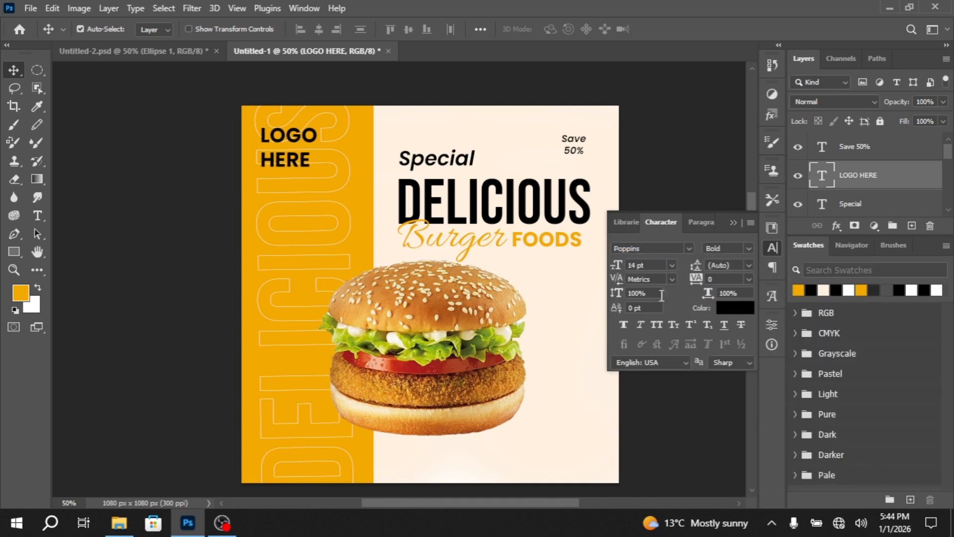
click(749, 265)
click(740, 335)
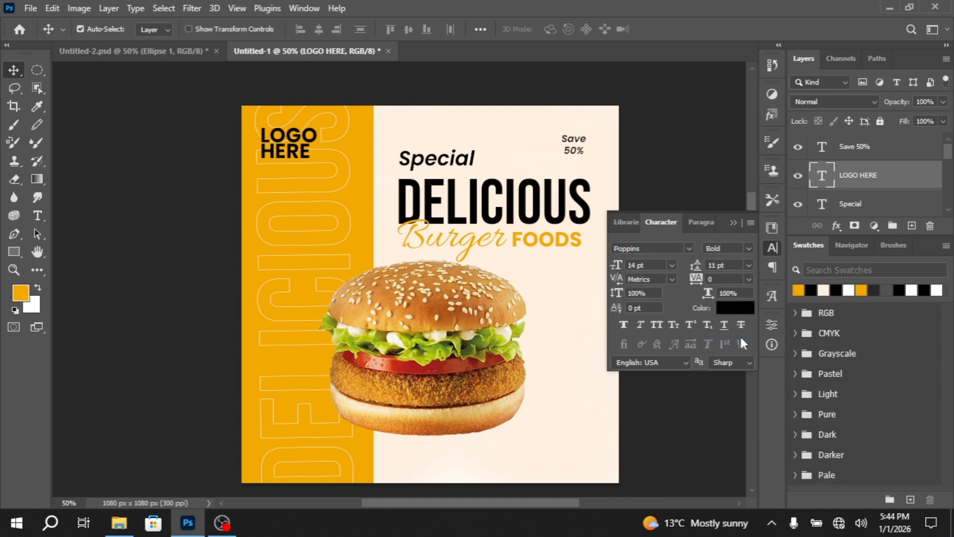
Scale the LOGO HERE text down to about 55% and position it near the top of the orange band
scroll(273, 194, up, 2)
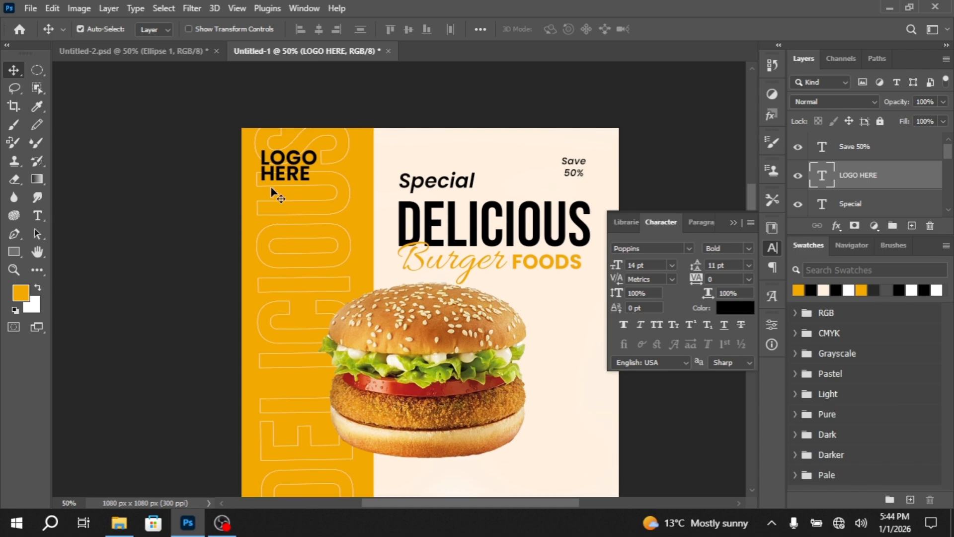
scroll(276, 198, up, 4)
scroll(358, 212, down, 3)
scroll(367, 220, up, 1)
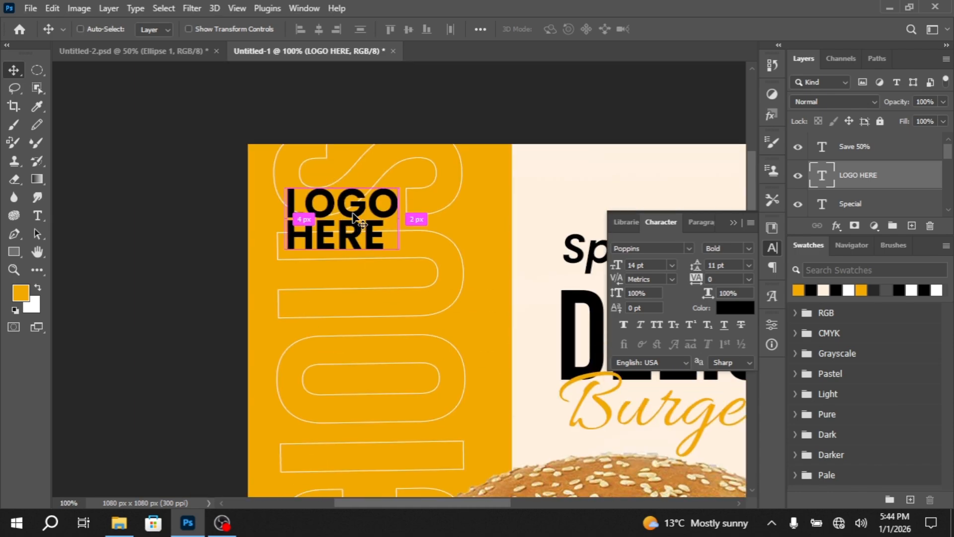
key(ctrl+t)
drag(397, 273, 362, 222)
click(733, 223)
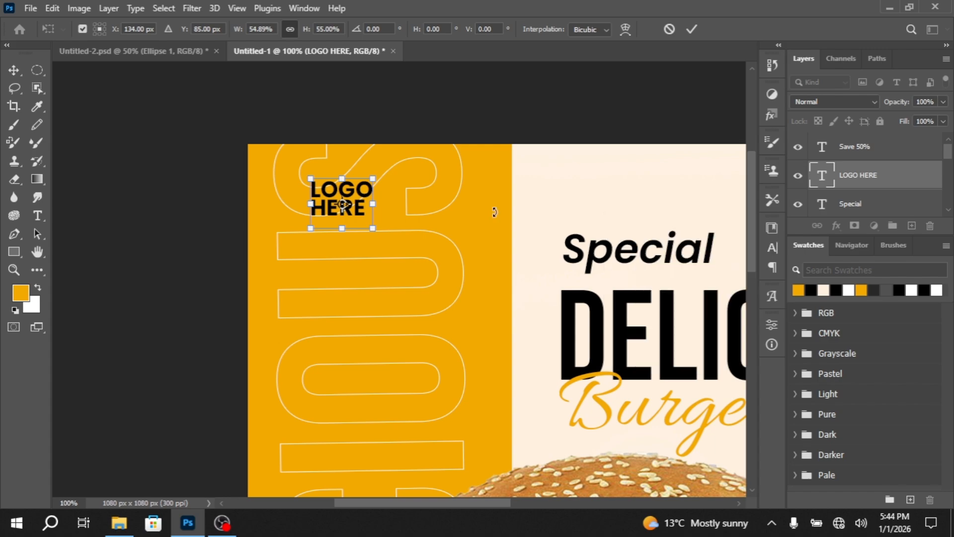
click(6, 74)
Duplicate the Save 50% text into the empty area below the burger
scroll(511, 263, down, 3)
scroll(501, 267, down, 3)
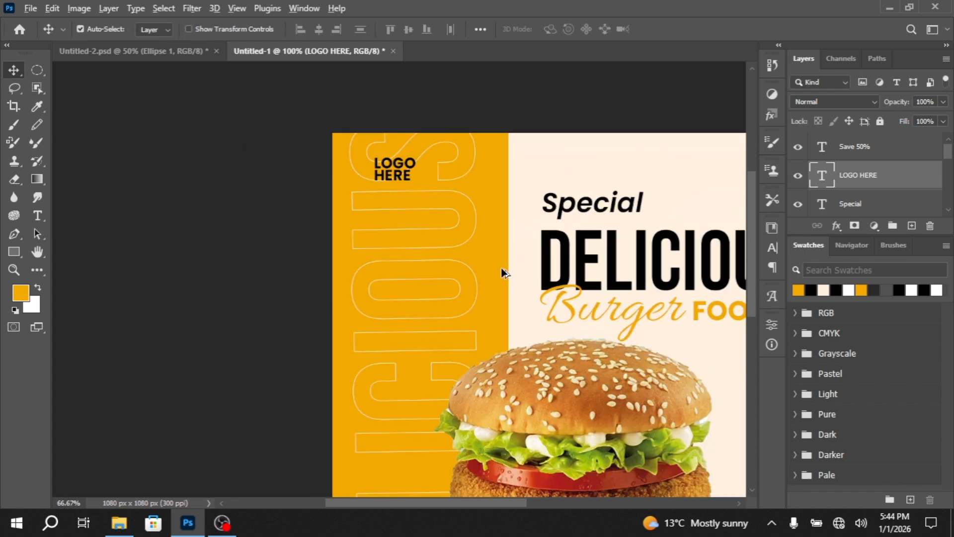
drag(571, 152, 409, 453)
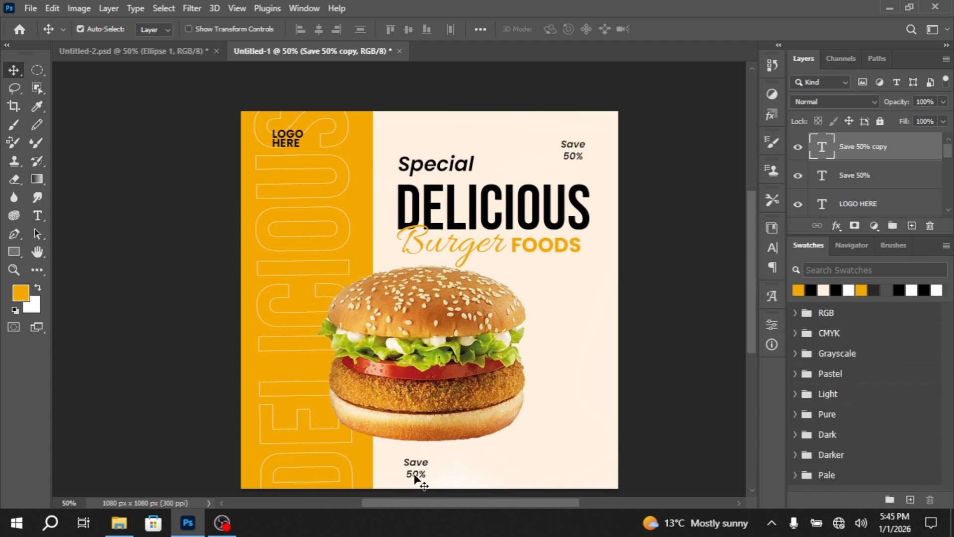
Replace the duplicated text's wording with "social info company" and "www Domain Name" on two lines
double_click(420, 471)
text(50)
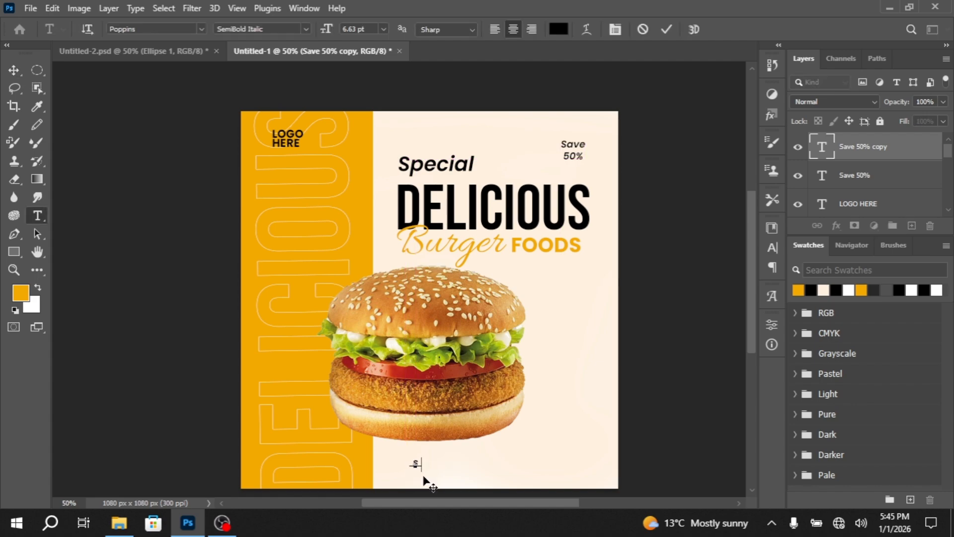
key(ctrl+equal)
key(ctrl+equal)
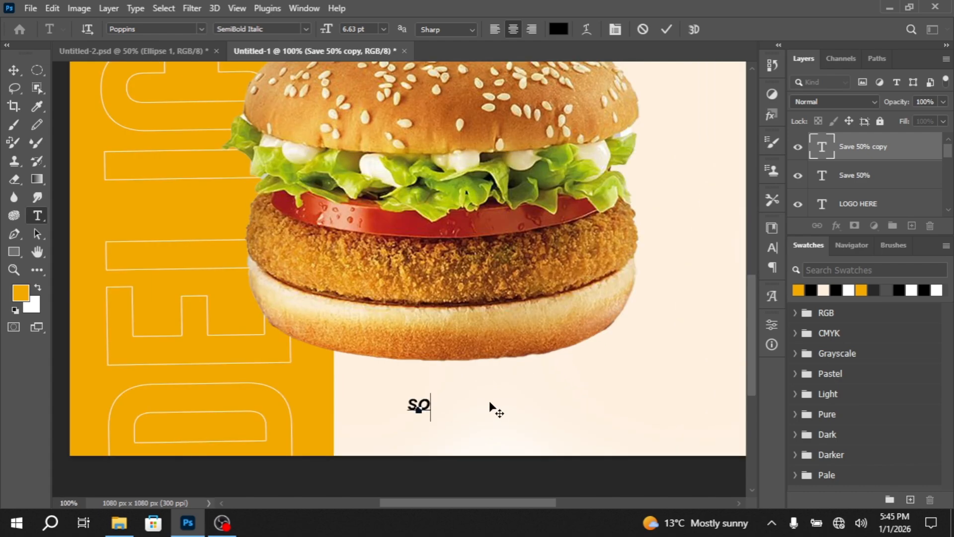
text(cial )
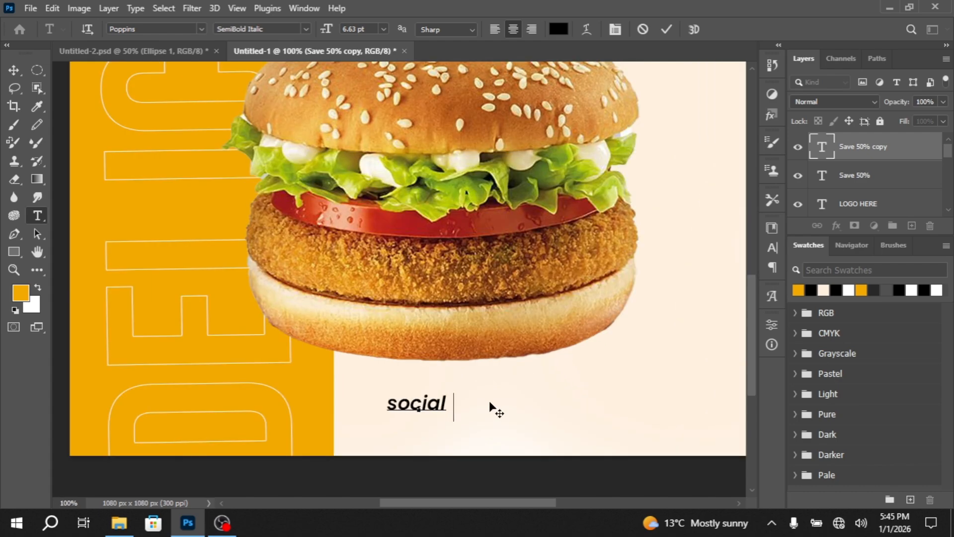
text(info co)
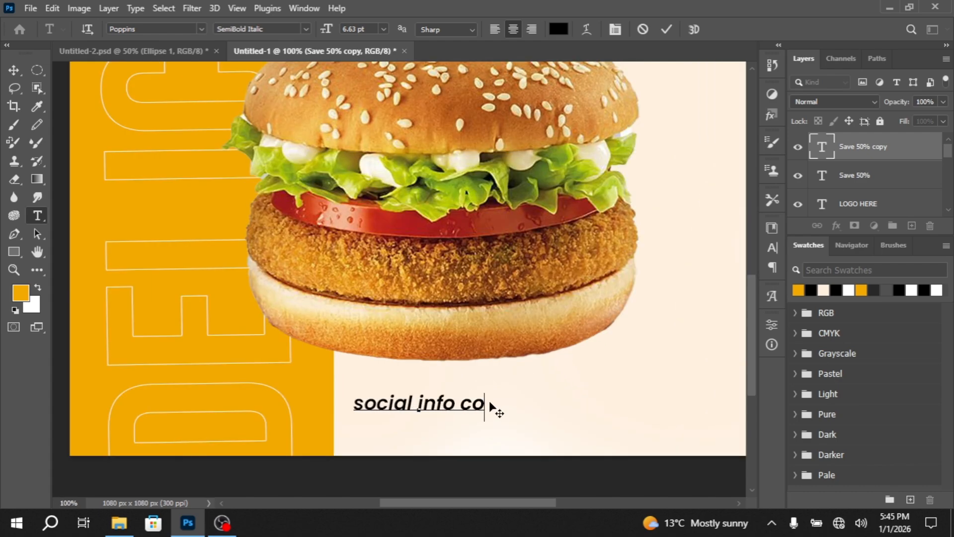
text(mpany )
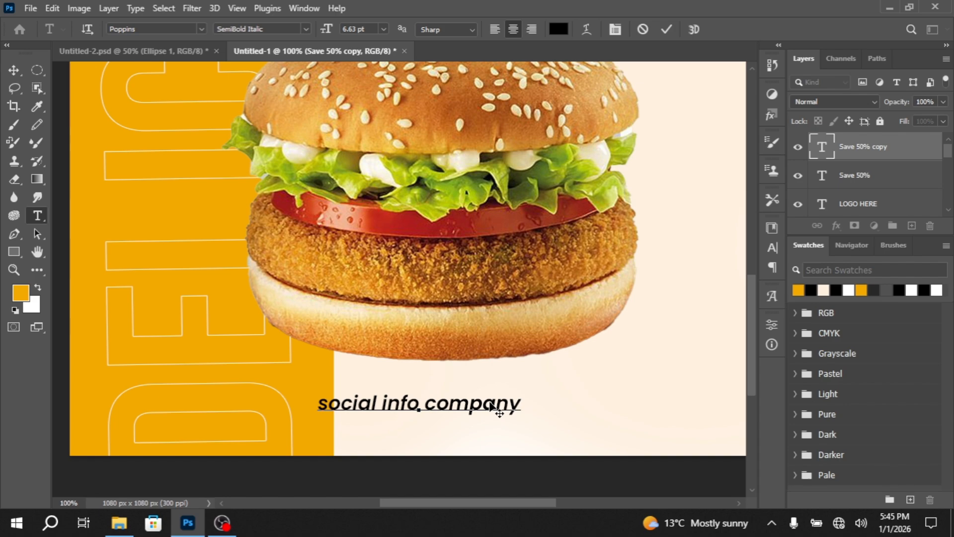
text(www )
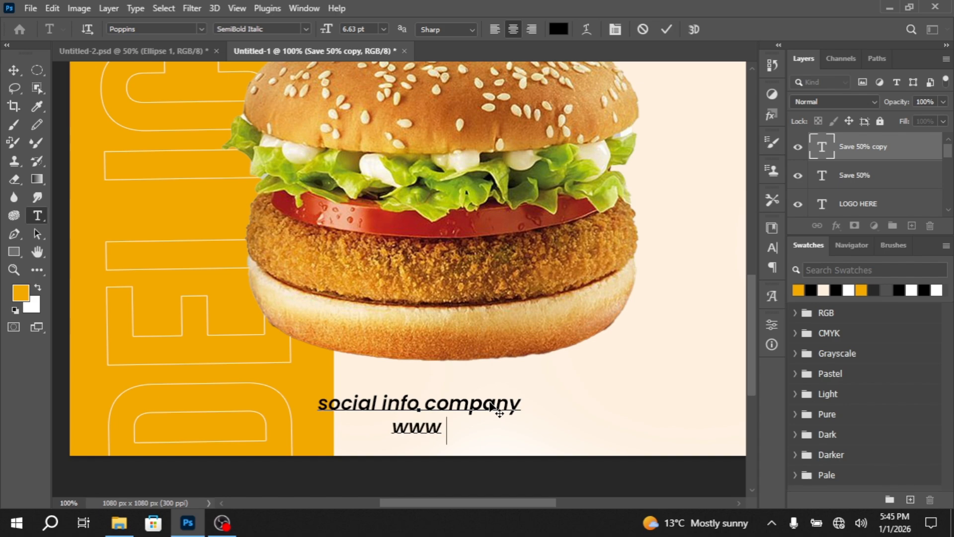
text(Domain Name)
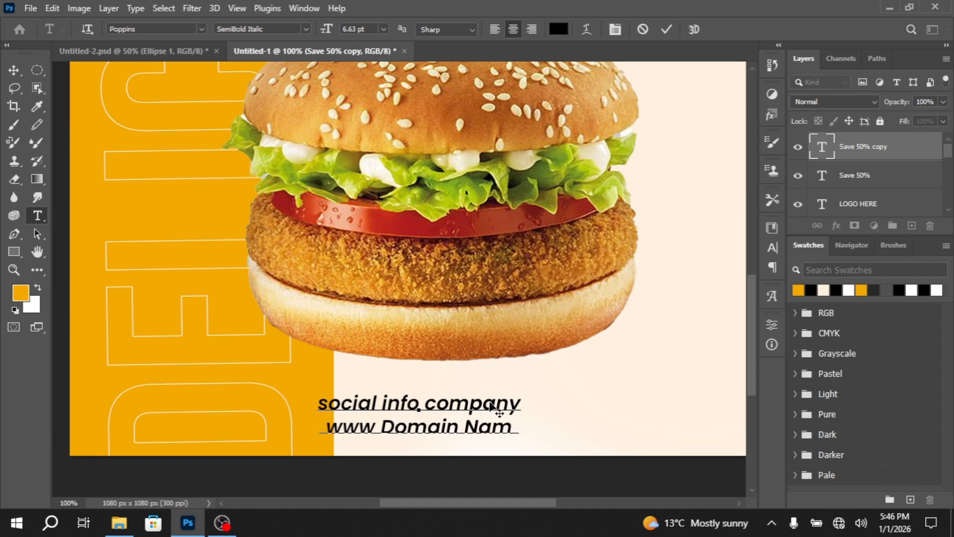
click(14, 70)
Nudge the social info text right and slightly up so it sits on the cream area below the burger
key(shift+Right)
key(shift+Right)
key(shift+Right)
key(shift+Right)
key(shift+Right)
key(shift+Right)
key(shift+Right)
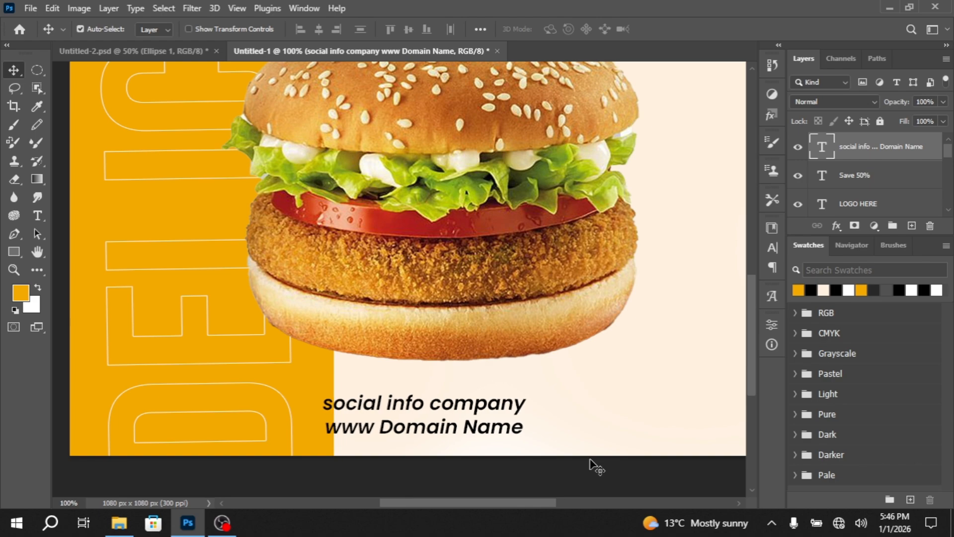
key(shift+Right)
key(shift+Right)
key(shift+Right)
key(shift+Right)
key(shift+Right)
key(shift+Right)
key(shift+Right)
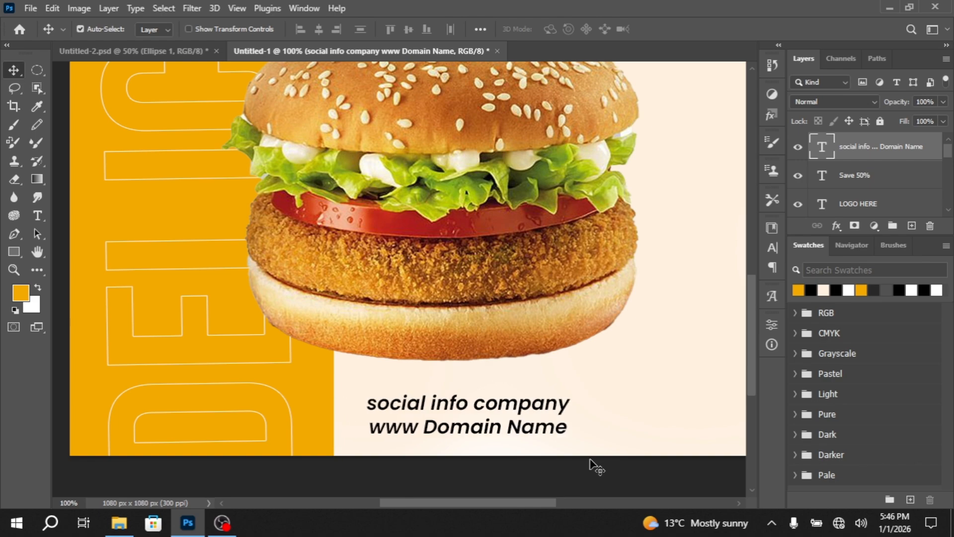
key(shift+Up)
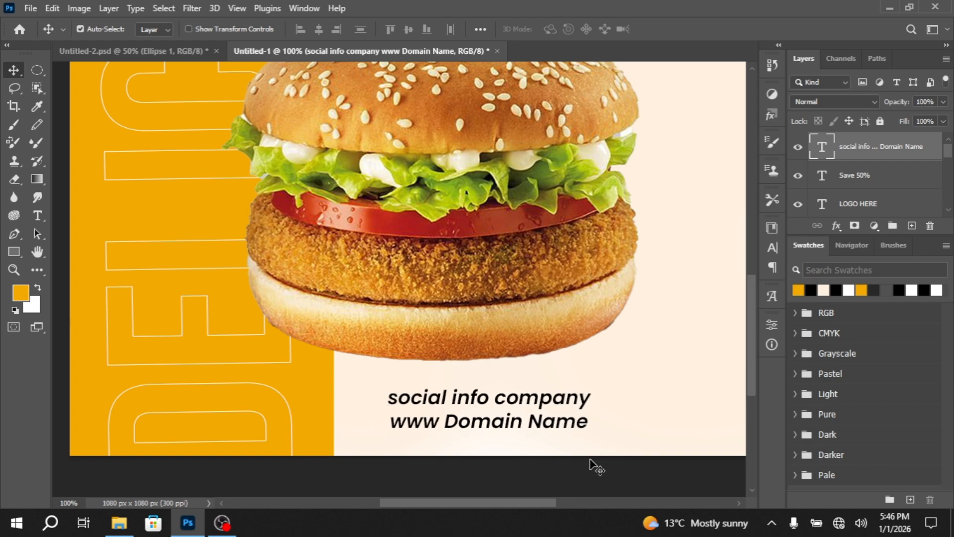
Scale the social info text down to about 5.45 pt
scroll(591, 460, down, 2)
scroll(499, 413, up, 3)
scroll(499, 413, up, 2)
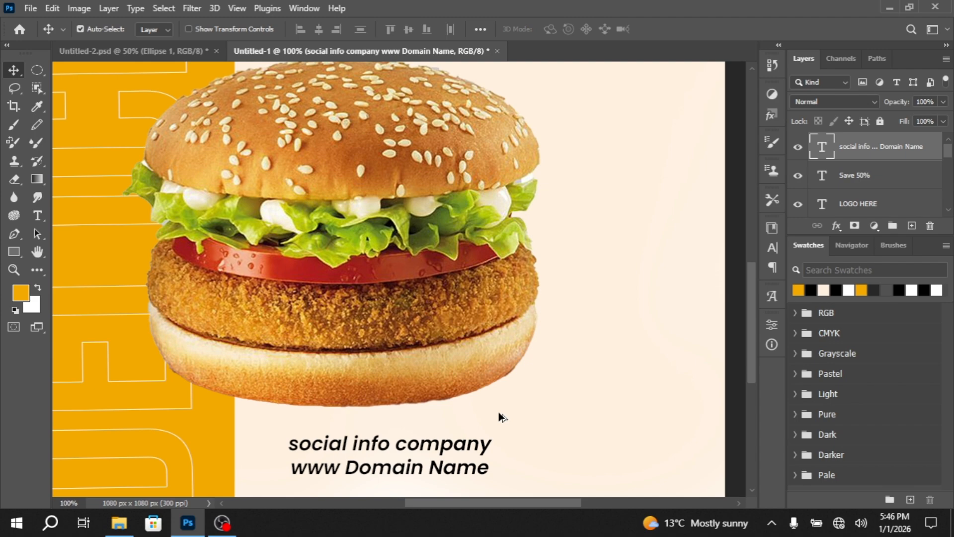
scroll(499, 411, down, 2)
key(ctrl+t)
drag(490, 428, 453, 412)
key(Return)
Copy the social info text into the poster's lower-right corner as right-aligned Contact Us text with a placeholder phone number on the second line
drag(412, 389, 621, 387)
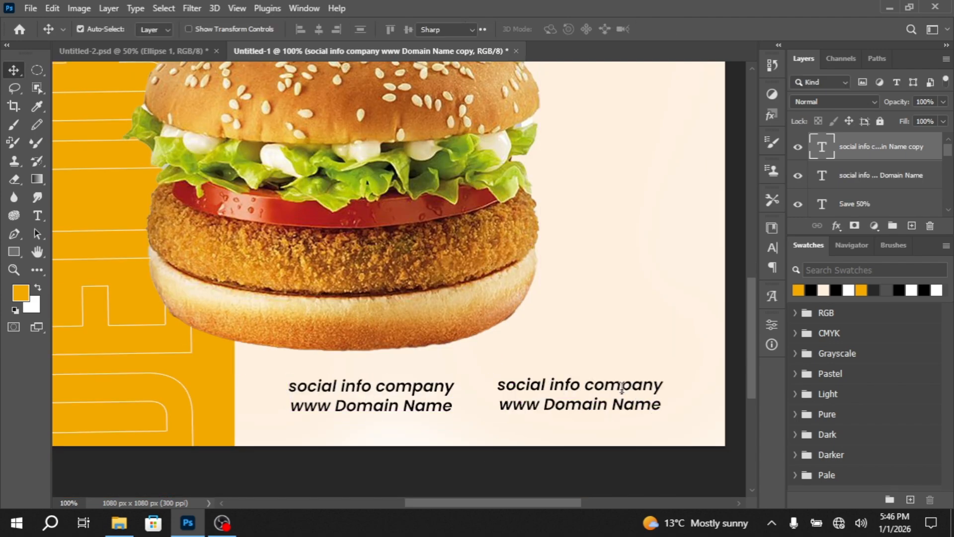
double_click(622, 387)
key(ctrl+a)
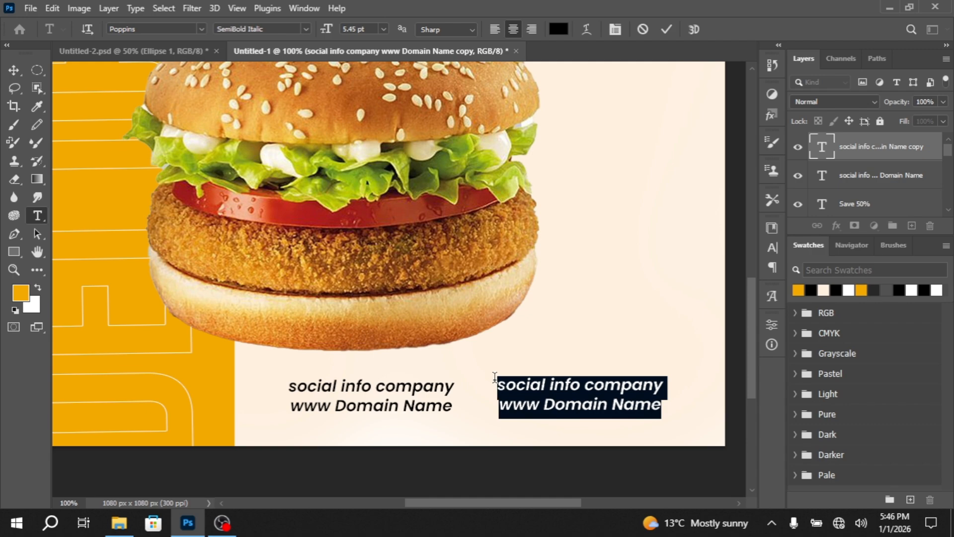
text(Contact)
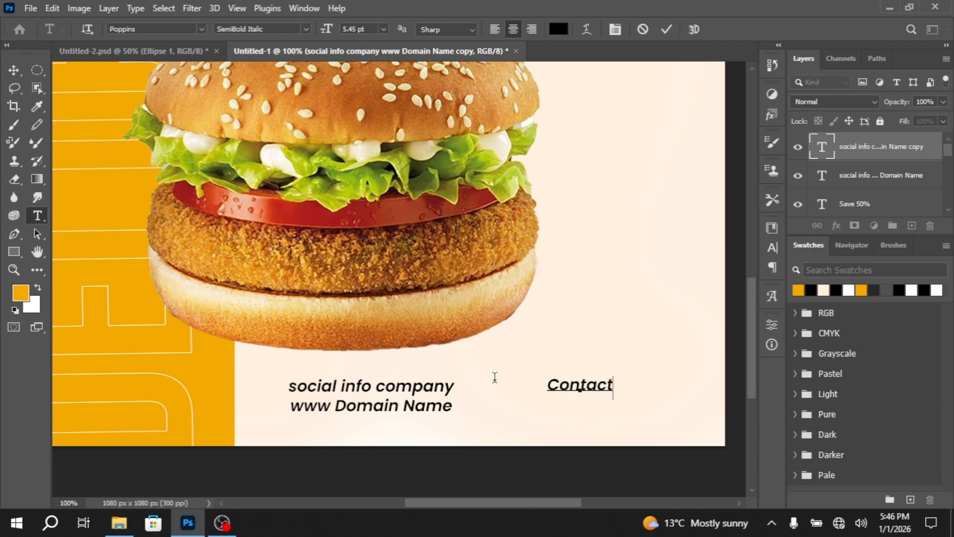
text( Us)
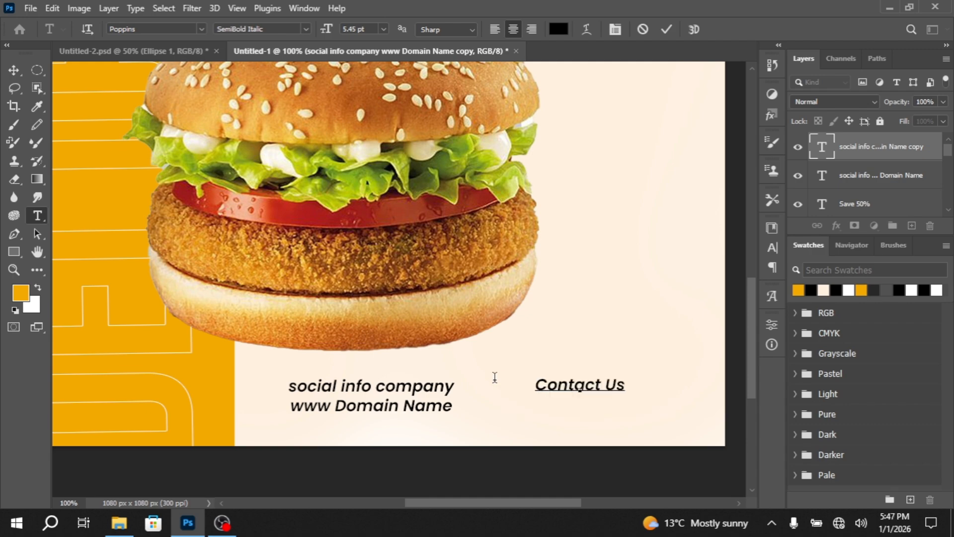
key(Return)
text(+000 000 000 0000)
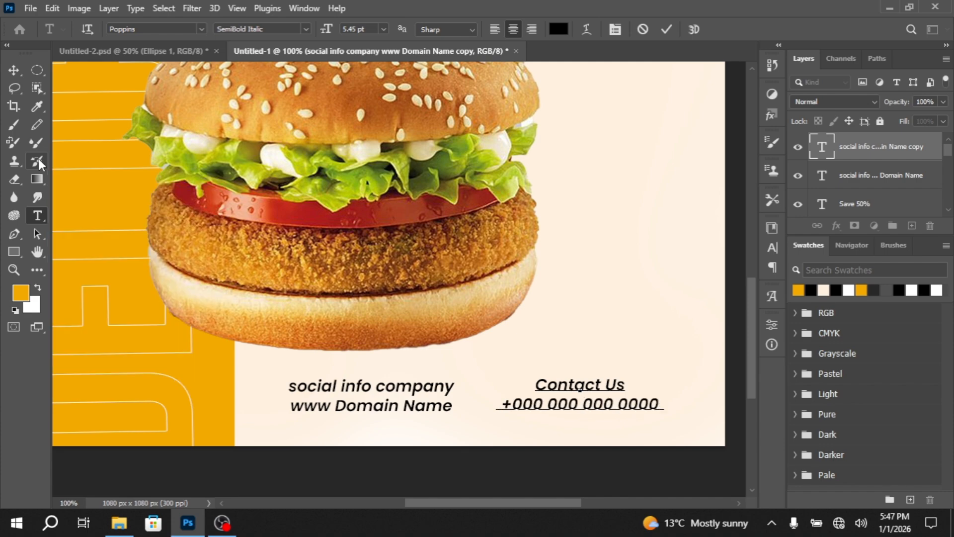
click(14, 70)
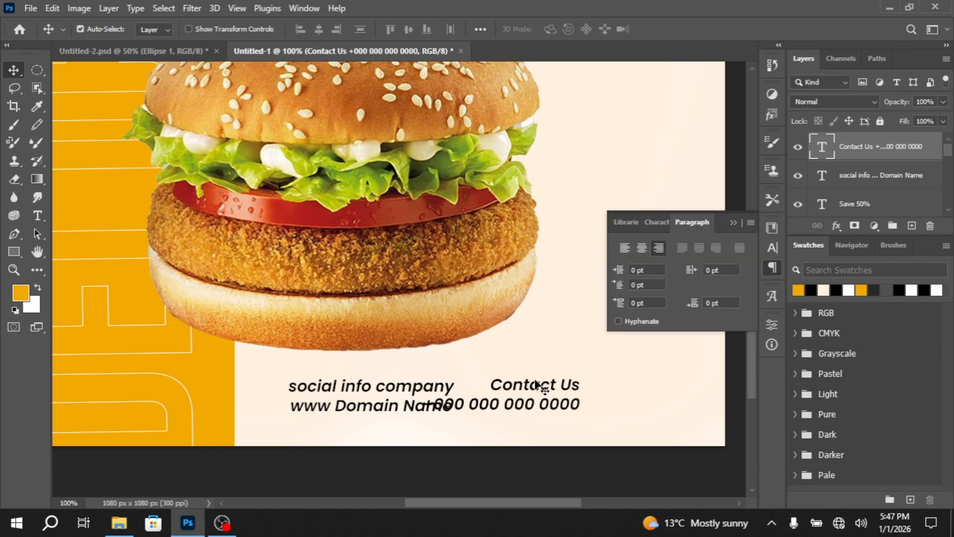
drag(539, 385, 635, 382)
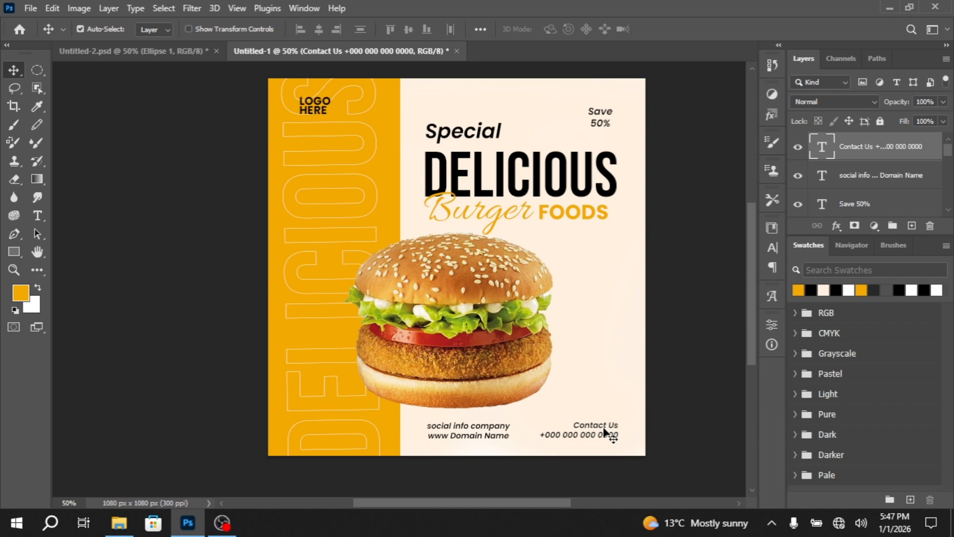
Place the phone icon image in the poster, scaled to about 10.46% and positioned over the burger's right side
drag(675, 300, 511, 289)
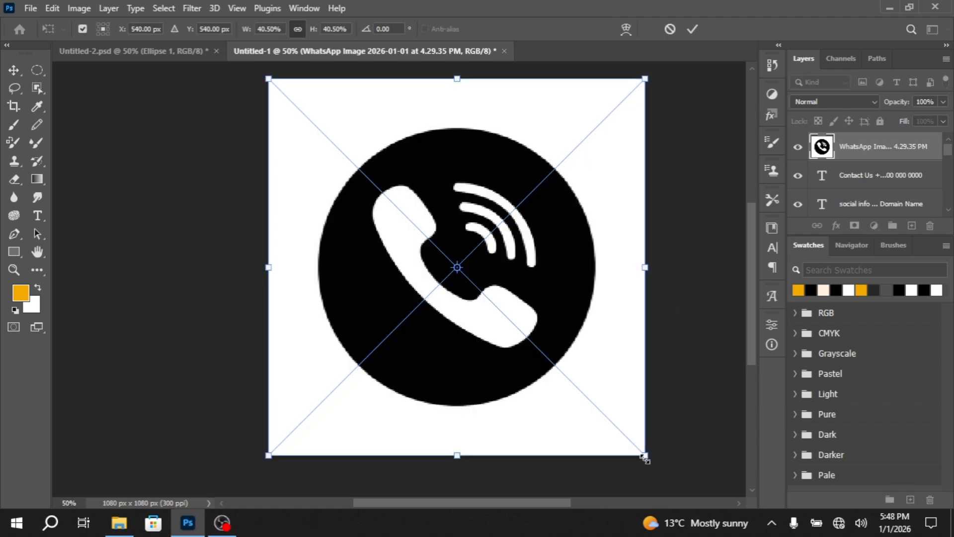
drag(644, 455, 413, 218)
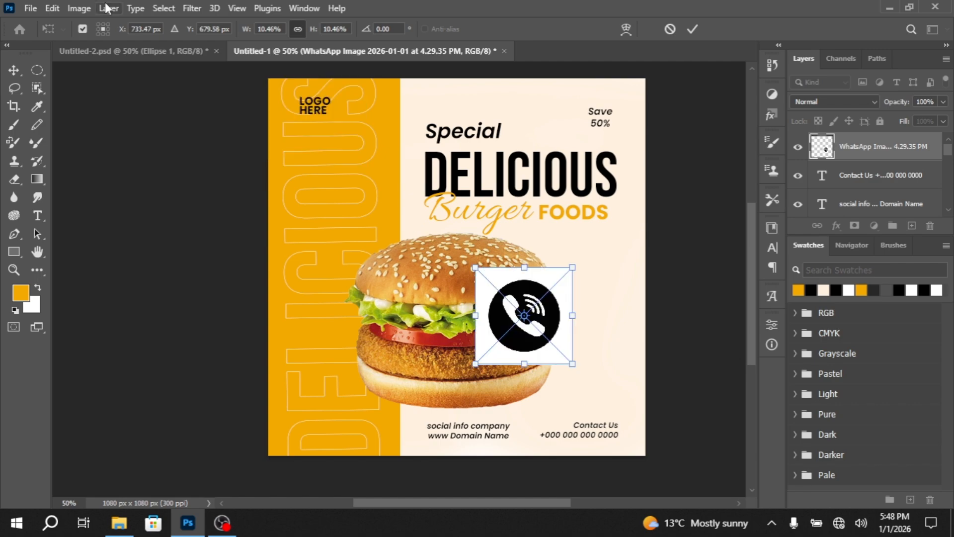
click(164, 9)
click(467, 192)
key(Return)
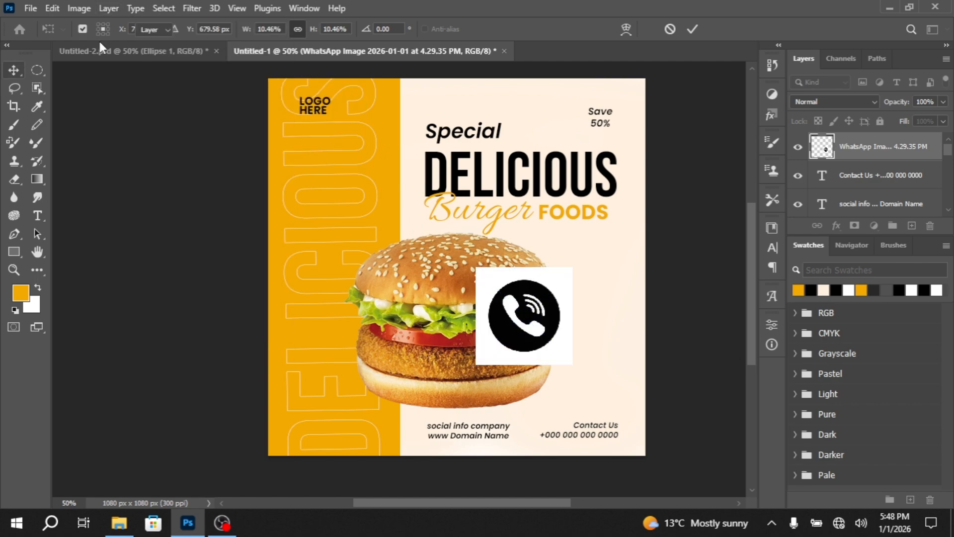
Select the phone icon's black circle, invert the selection, rasterize the layer, erase the white background around it, and deselect
click(164, 9)
click(197, 189)
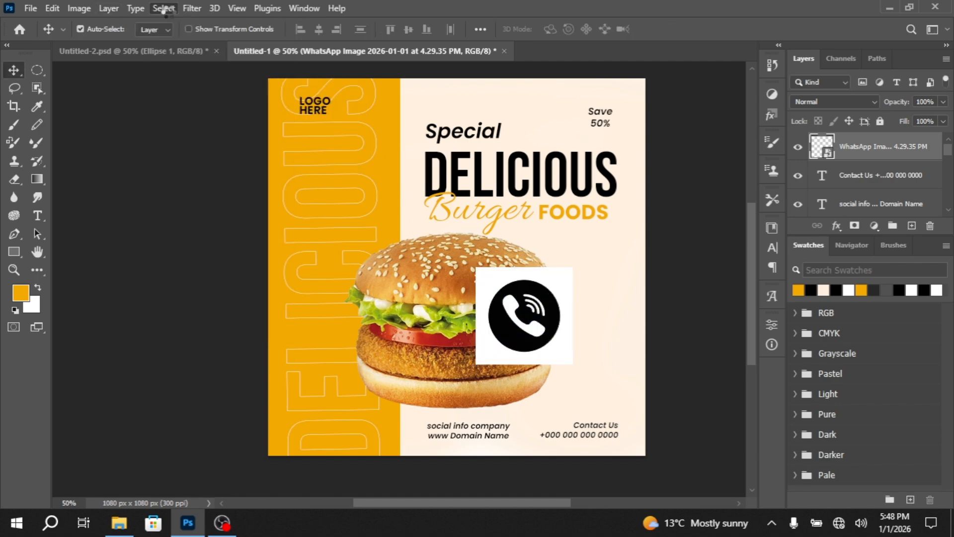
click(168, 7)
click(193, 62)
key(e)
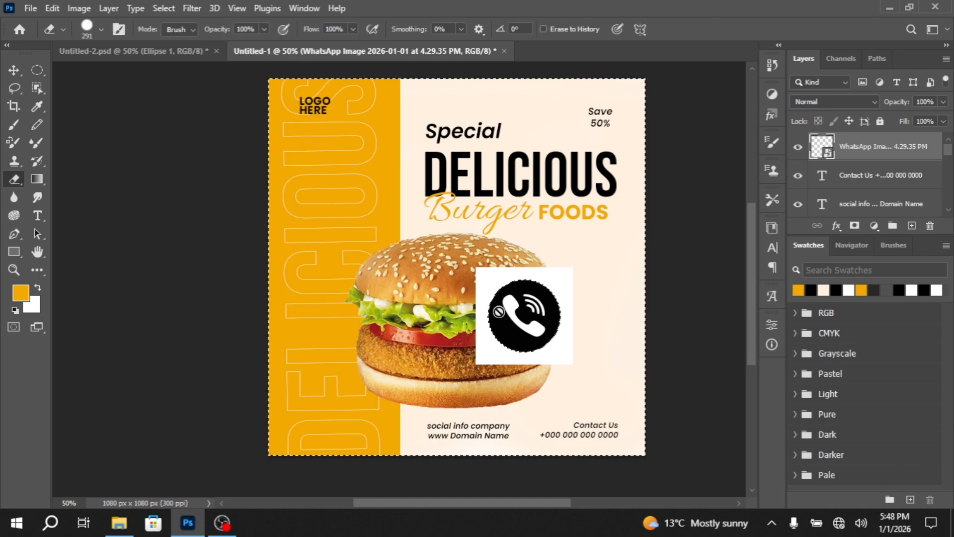
click(499, 311)
click(457, 237)
drag(489, 314, 652, 313)
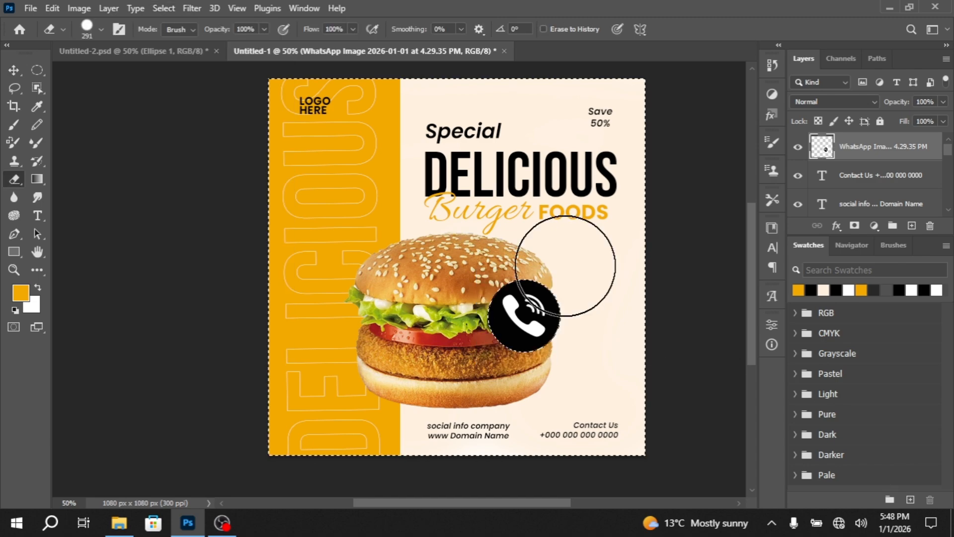
key(v)
scroll(547, 354, up, 2)
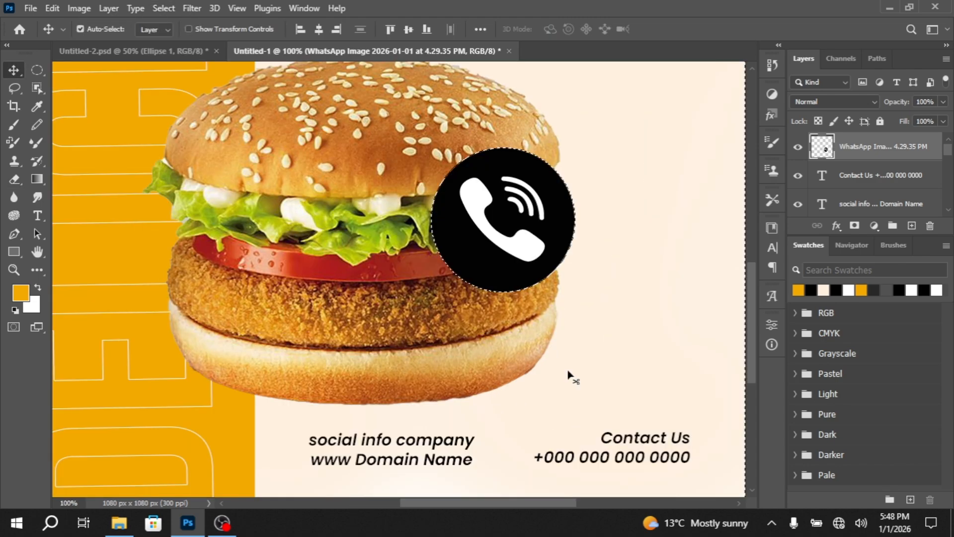
key(m)
key(v)
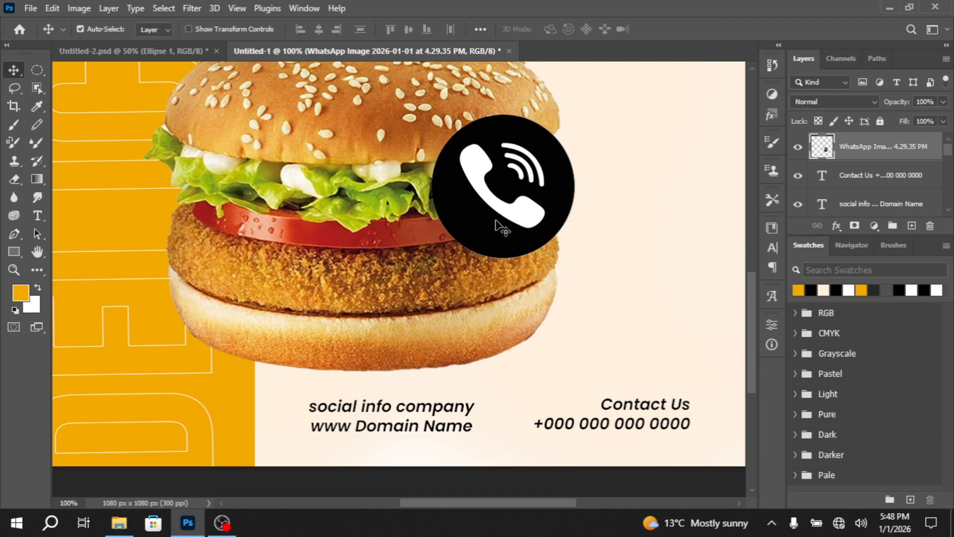
Move the phone icon to the poster's lower-right corner and scale it down to fit just right of the Contact Us text
drag(494, 220, 601, 452)
key(ctrl+t)
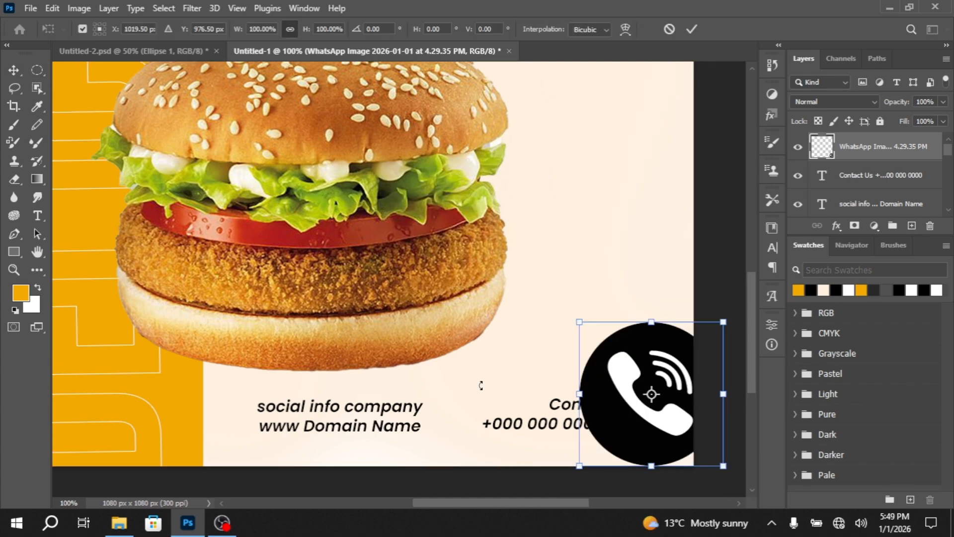
drag(481, 385, 690, 432)
drag(722, 466, 667, 410)
drag(654, 395, 663, 411)
scroll(678, 426, up, 2)
key(Return)
scroll(401, 204, down, 3)
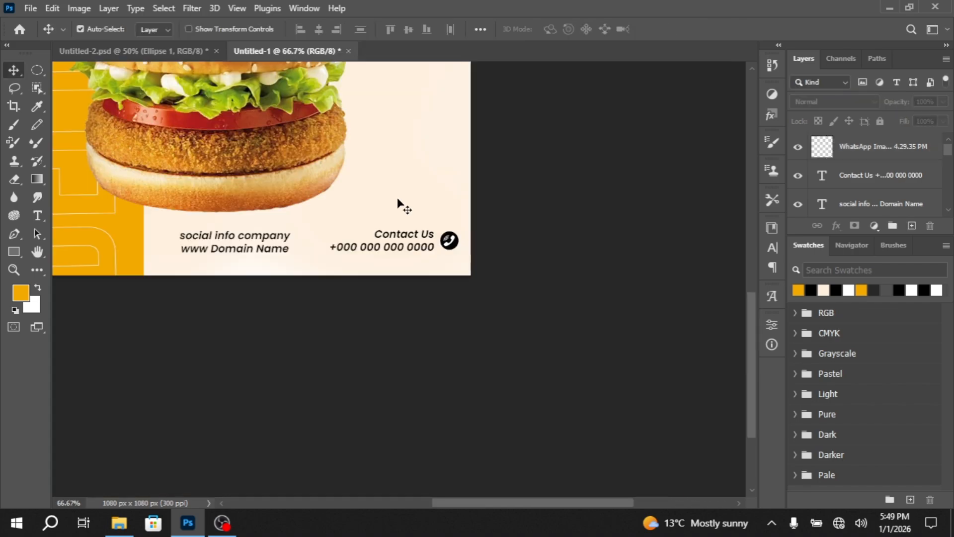
scroll(401, 204, down, 1)
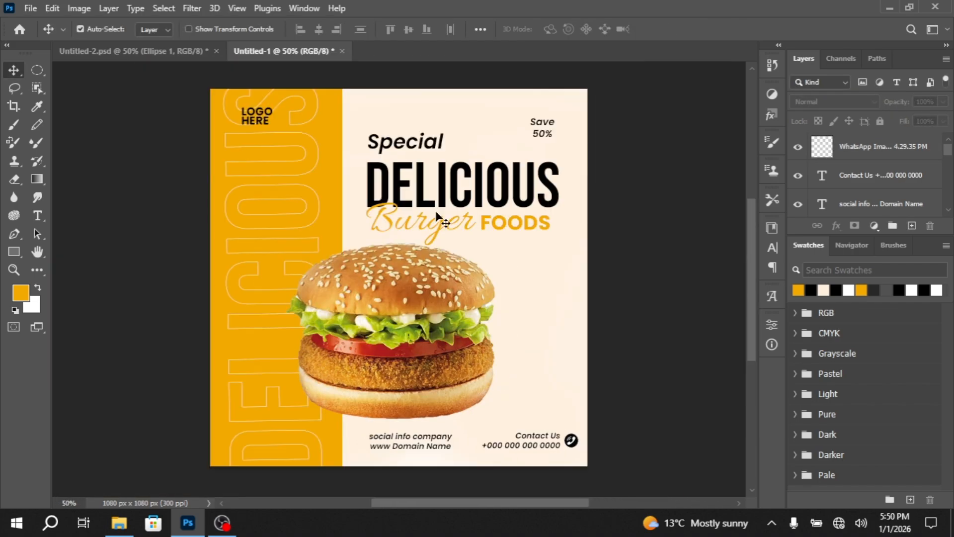
Draw a rectangle about 200 by 44 px on a new layer near the bottom of the orange band
drag(116, 398, 139, 309)
key(ctrl+plus)
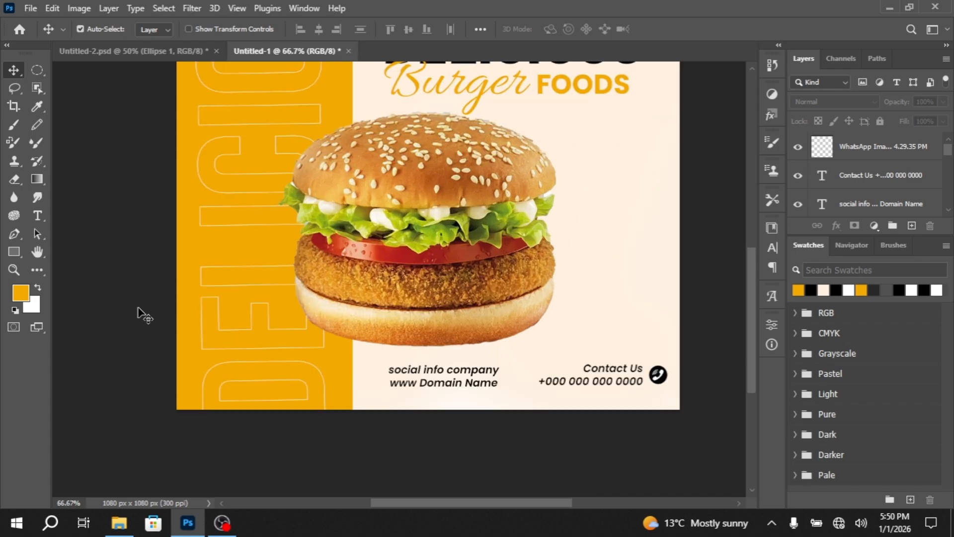
scroll(107, 320, down, 1)
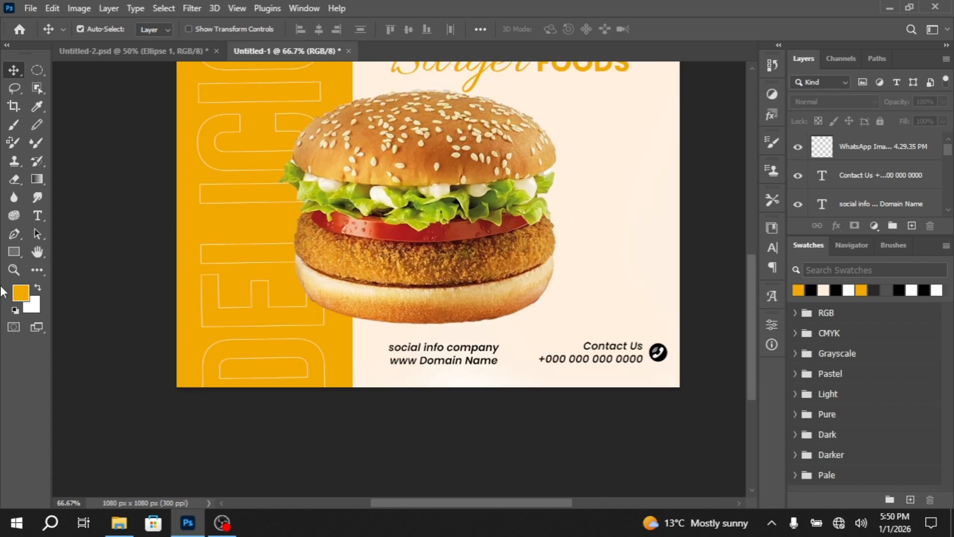
click(15, 252)
click(860, 147)
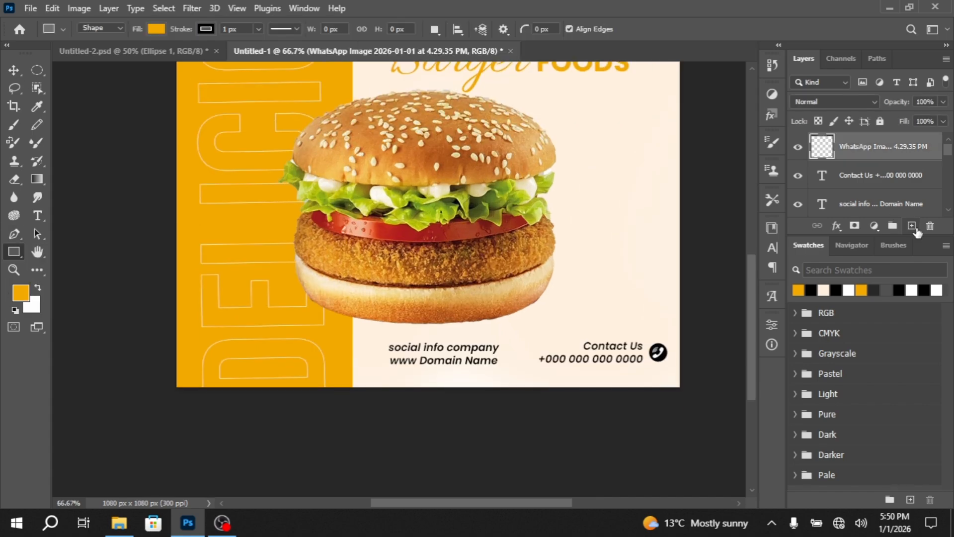
key(ctrl+shift+alt+n)
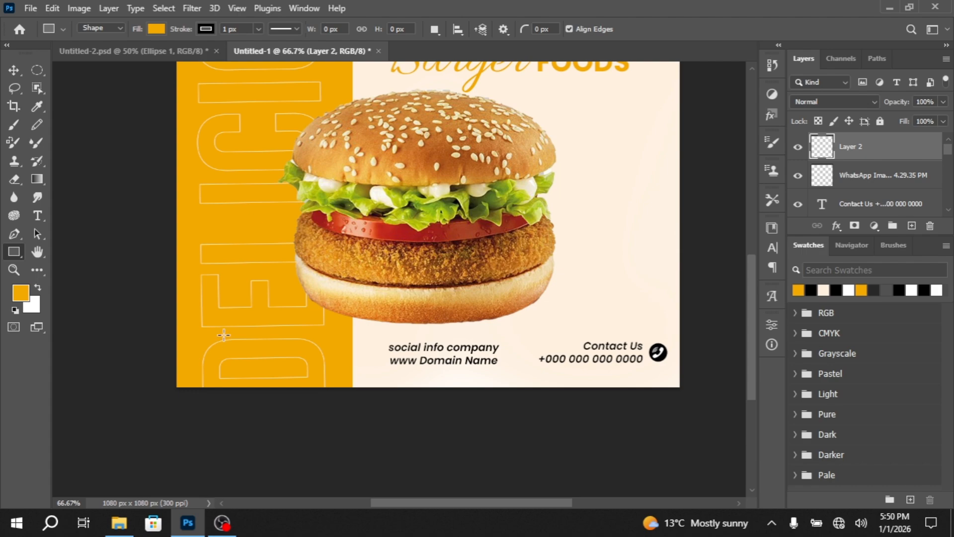
drag(221, 351, 313, 371)
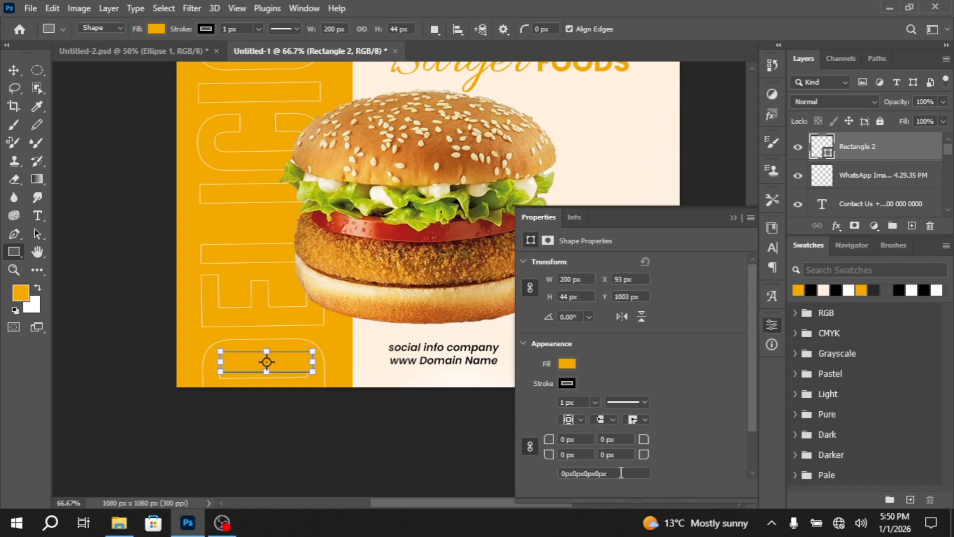
Round all corners of the new rectangle to 20 px and change its fill to black
click(621, 473)
text(5)
key(Return)
text(20)
key(Return)
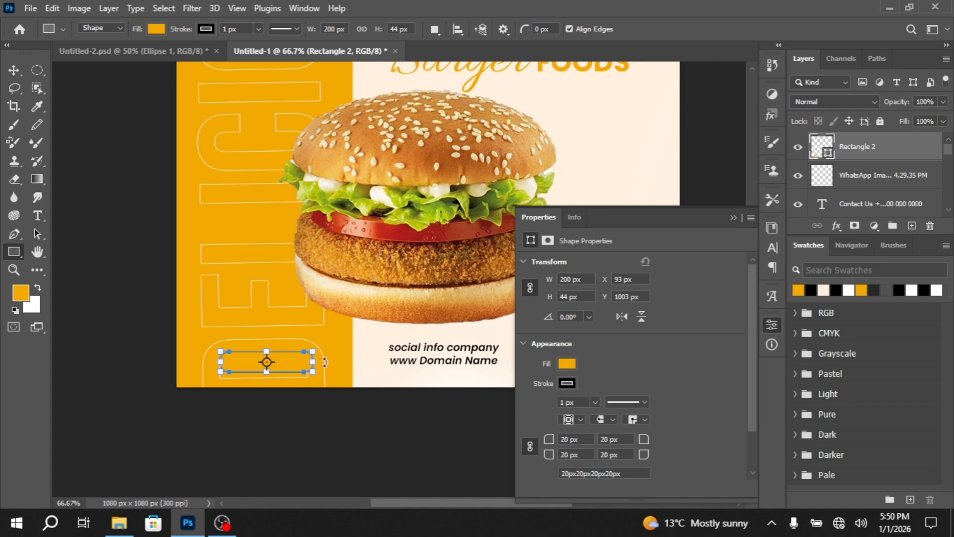
click(567, 364)
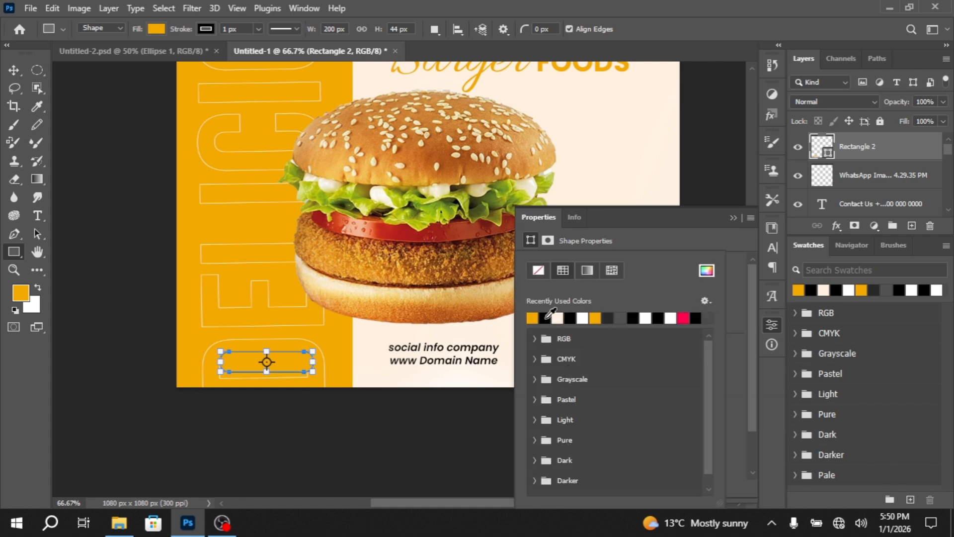
click(532, 318)
click(734, 217)
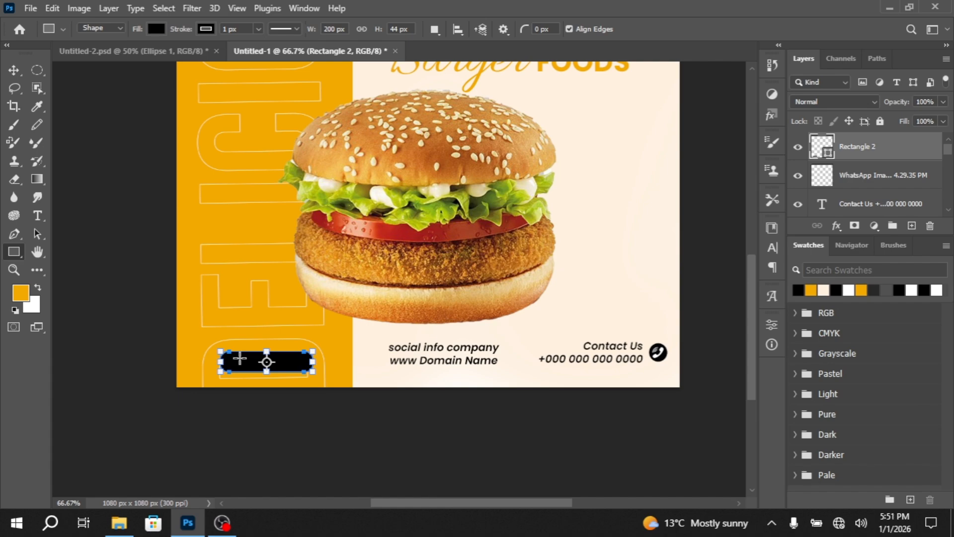
Nudge the black rounded button slightly up and left within the orange band
click(21, 71)
scroll(343, 363, down, 1)
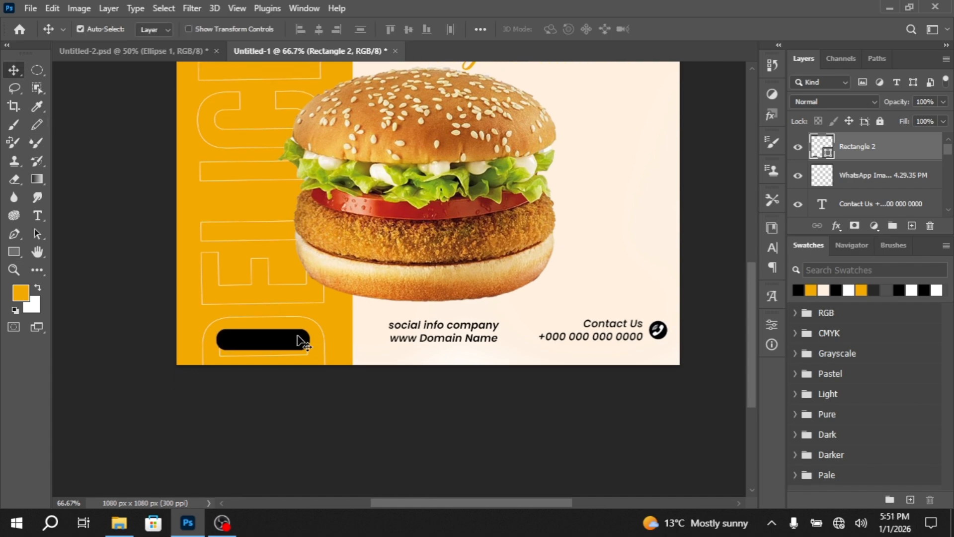
key(Up)
key(Up)
key(Up)
key(Up)
key(Up)
key(Up)
key(Up)
key(Up)
key(Up)
key(Up)
key(Up)
key(Up)
key(Up)
key(Up)
key(Up)
key(Up)
key(Up)
key(Up)
key(Up)
key(Up)
key(Left)
key(Left)
key(Left)
key(Left)
key(Left)
key(Left)
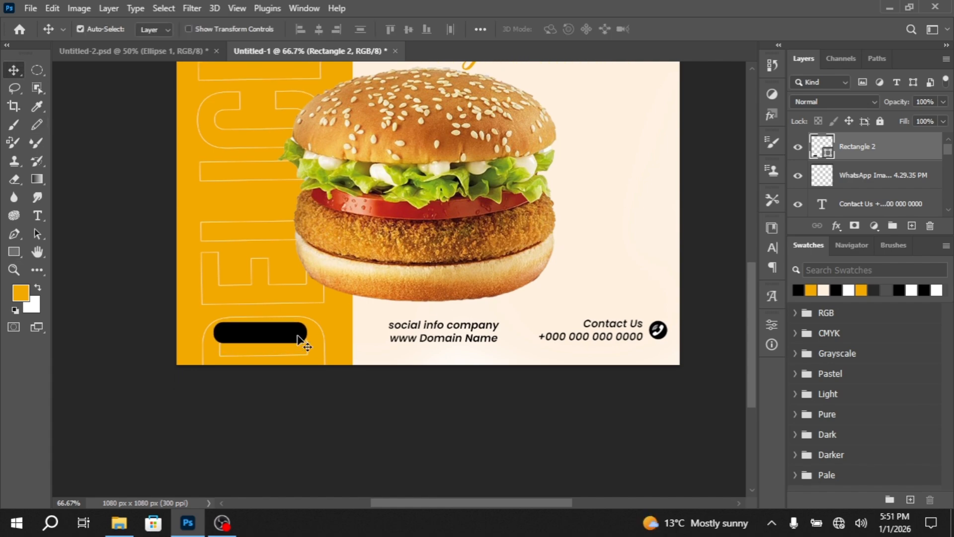
Apply a Bevel & Emboss effect to the black button with Inner Bevel style, 100% depth and 7 px size
click(837, 226)
click(852, 244)
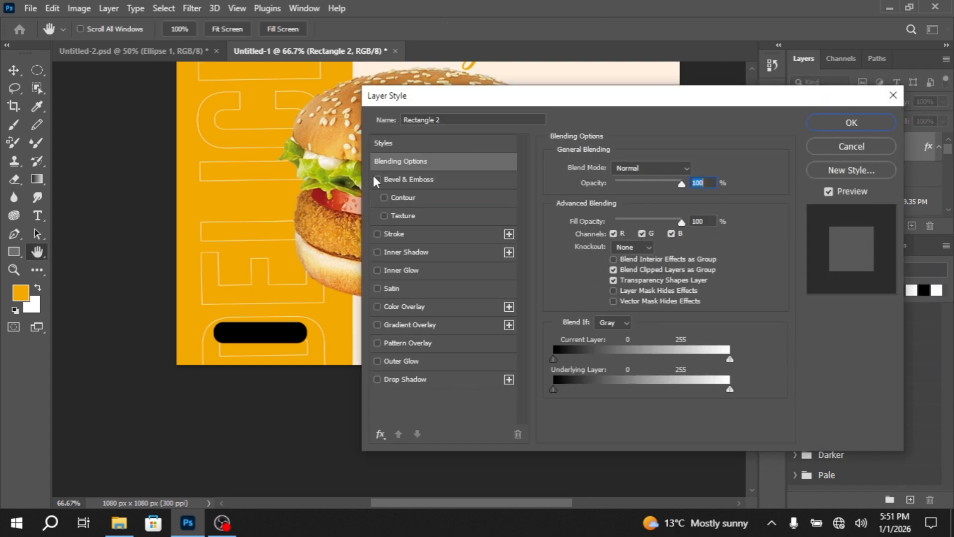
click(403, 179)
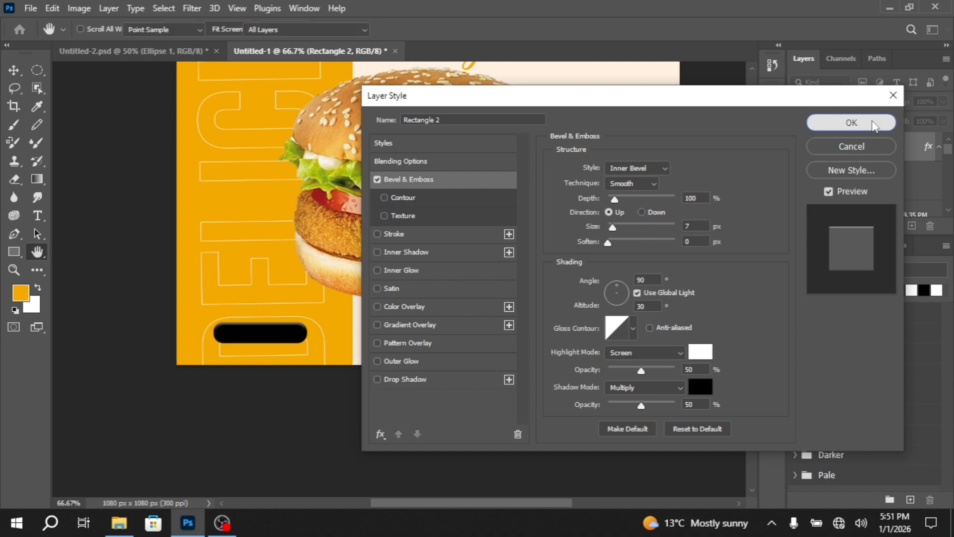
click(851, 124)
scroll(450, 341, up, 3)
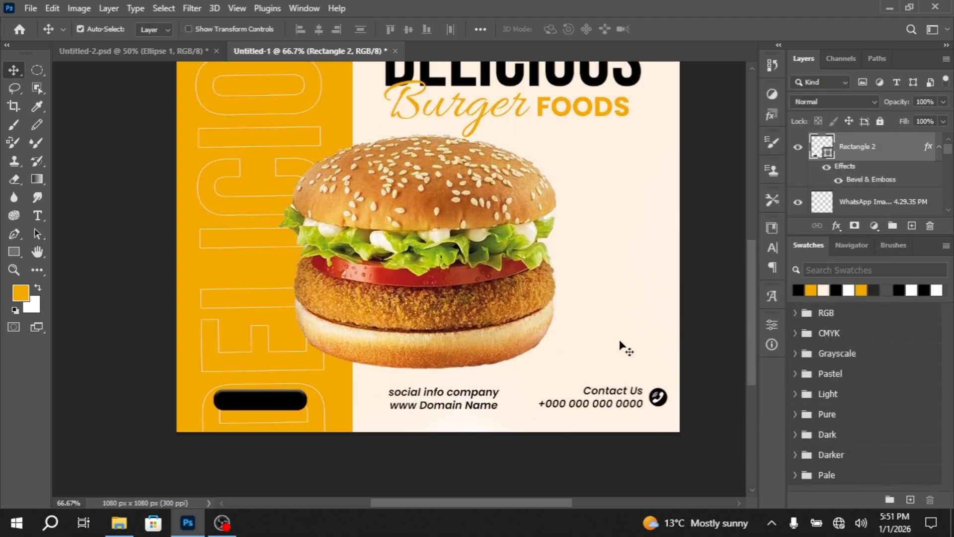
Copy the orange FOODS text onto the black button and bring the copy to the top of the layer stack
scroll(622, 347, up, 3)
scroll(629, 325, down, 3)
scroll(560, 333, up, 3)
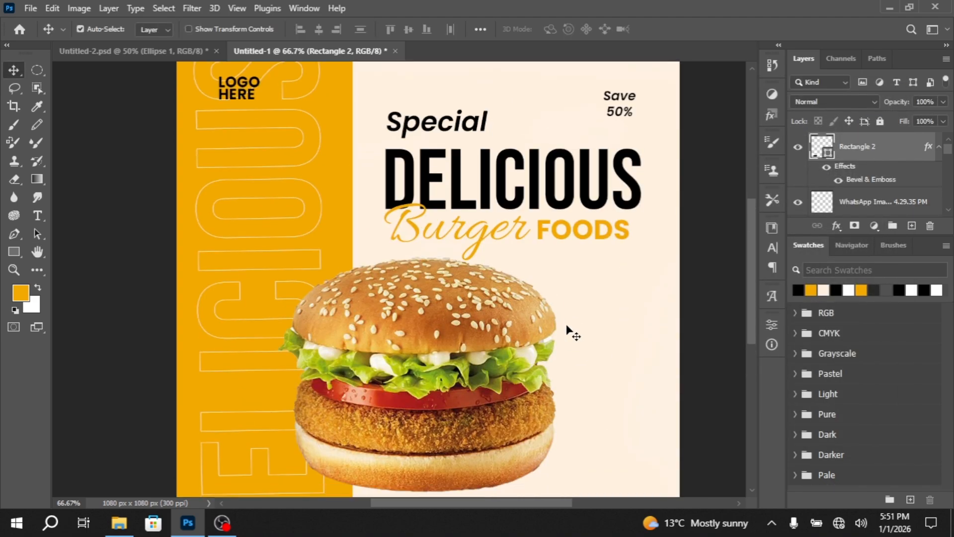
scroll(571, 330, down, 3)
click(581, 118)
click(581, 114)
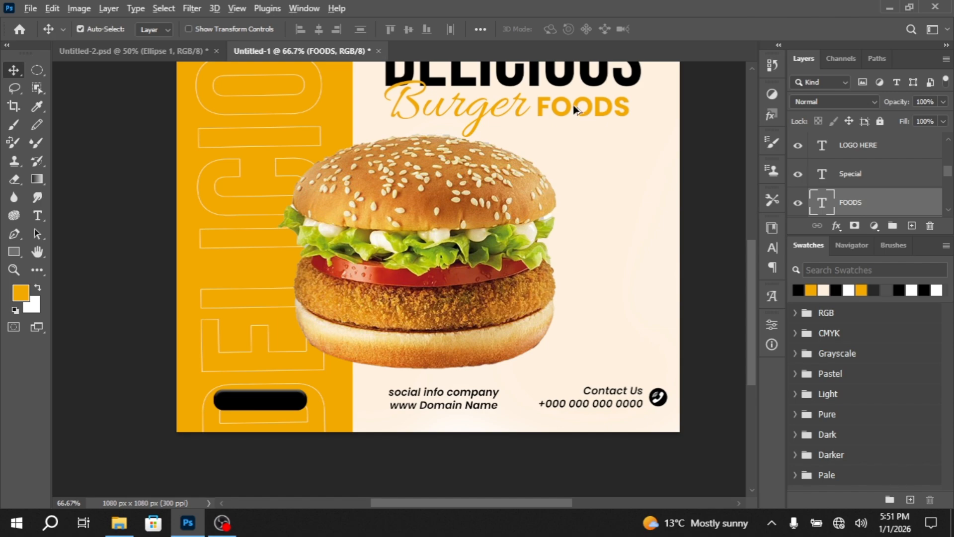
drag(573, 104, 252, 396)
drag(900, 202, 881, 138)
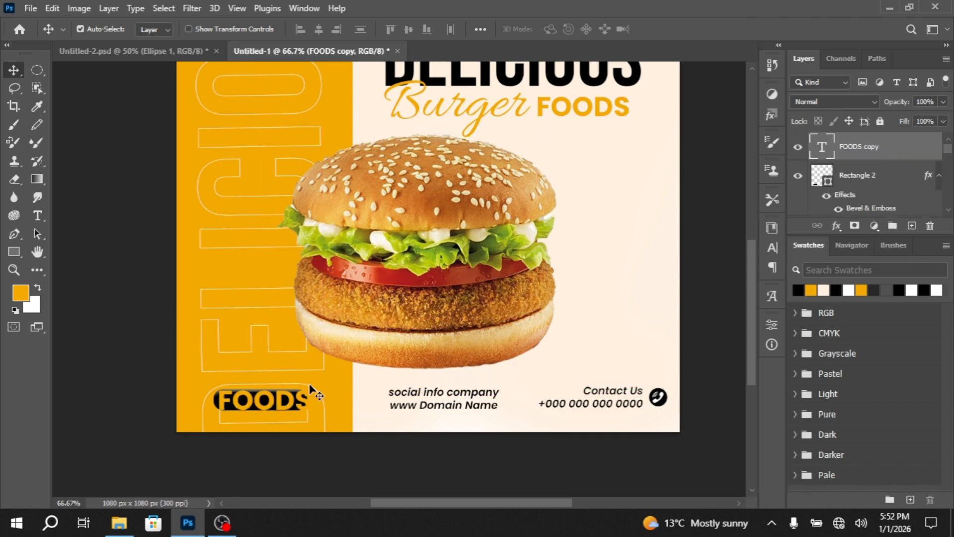
Recolour the FOODS copy on the button cream and change its wording to Order Now
double_click(267, 404)
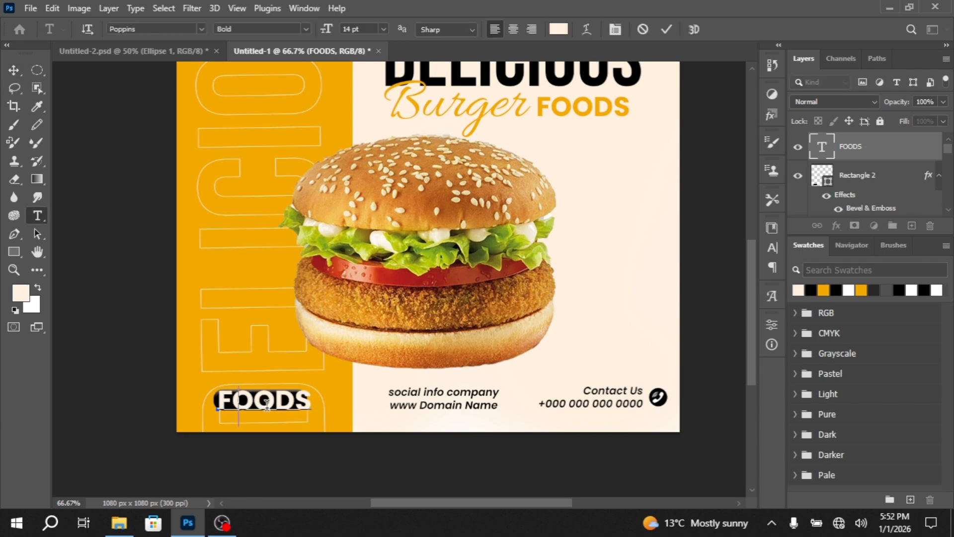
text(Order No)
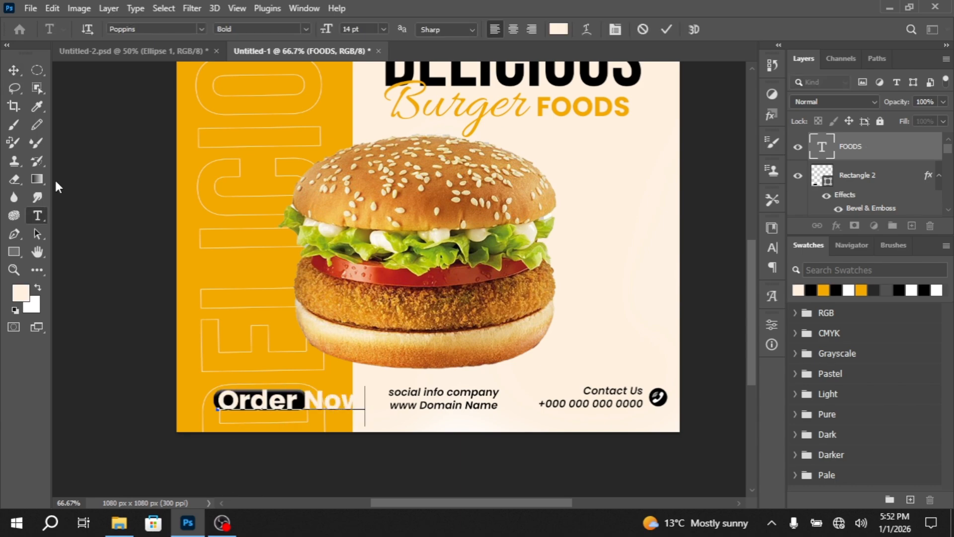
text(w)
click(15, 69)
Scale the Order Now text down to about 45.5% and centre it on the black button
key(ctrl+t)
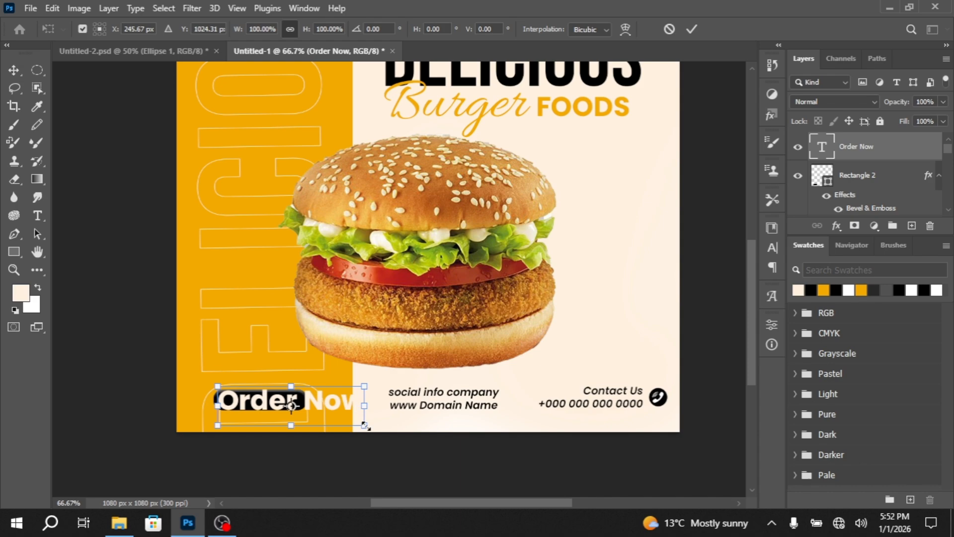
drag(365, 426, 271, 400)
key(ctrl+plus)
key(ctrl+plus)
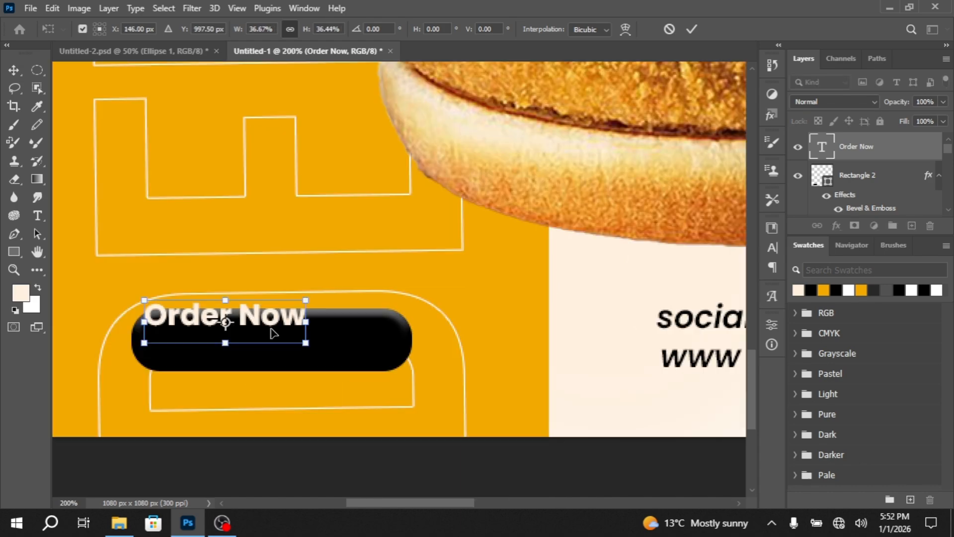
drag(273, 333, 387, 386)
drag(347, 351, 326, 347)
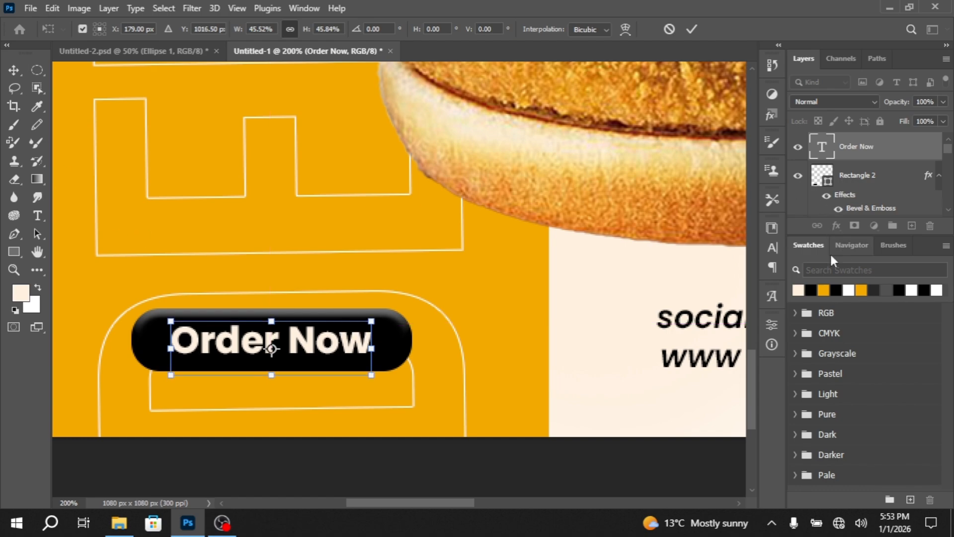
key(Return)
key(ctrl+minus)
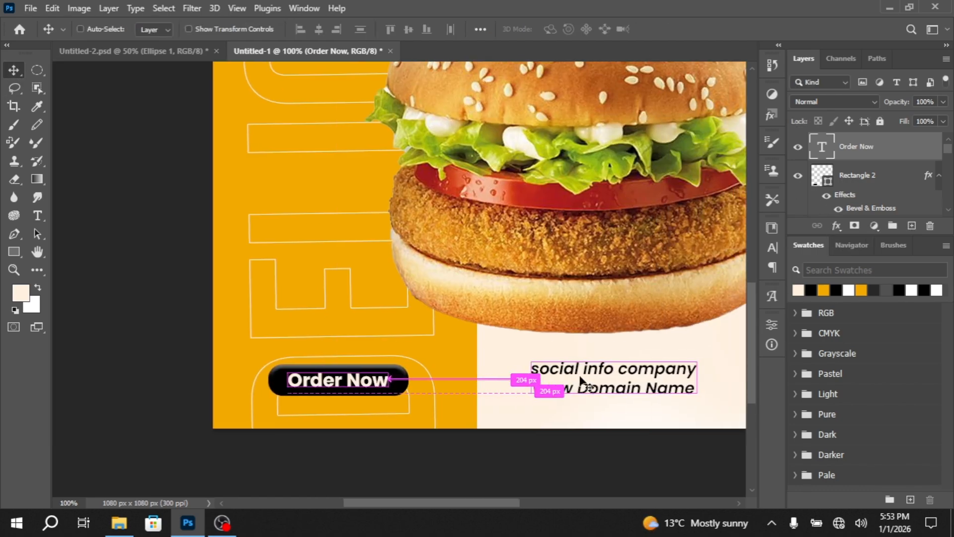
key(ctrl+minus)
key(ctrl+minus)
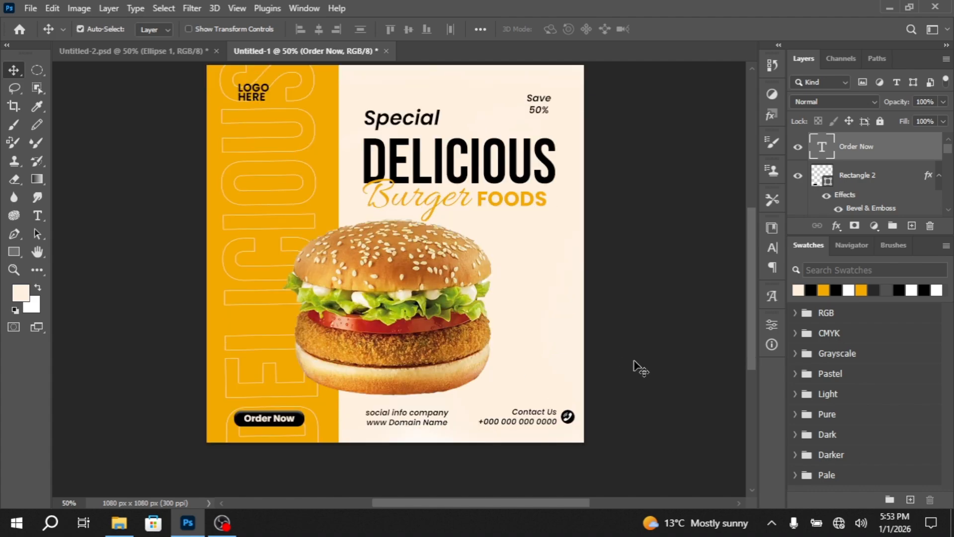
Switch to File Explorer and place the lettuce image from the D: drive at the poster's centre, scaled to 47.47%
click(118, 523)
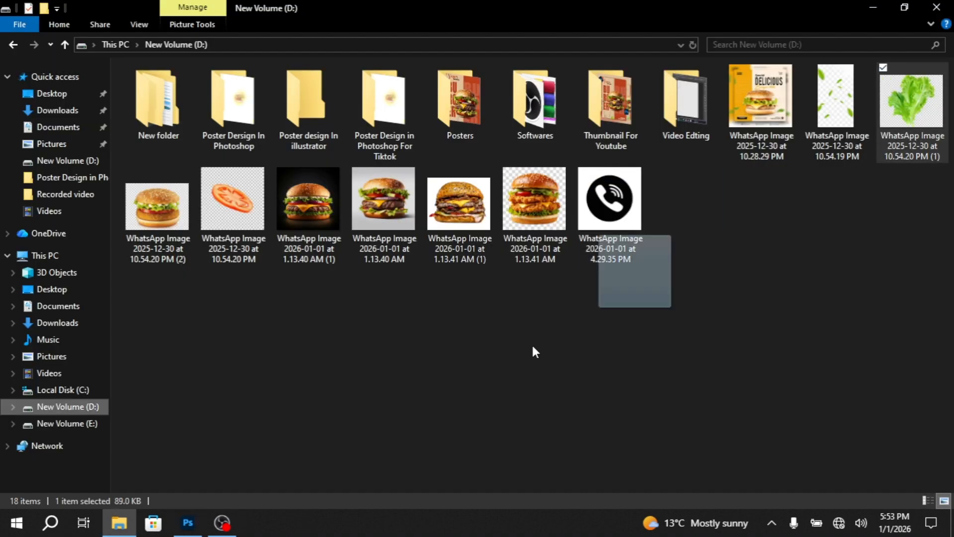
drag(535, 352, 501, 314)
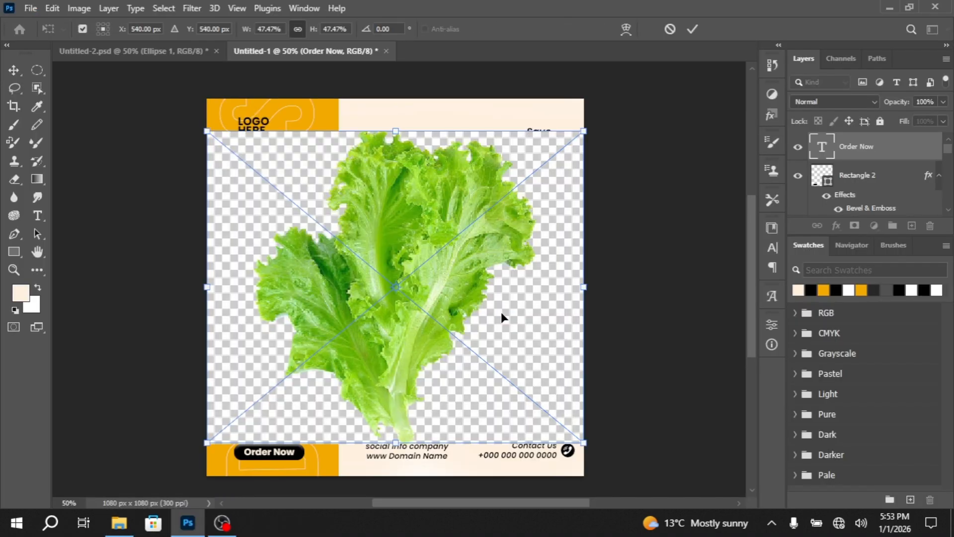
key(Return)
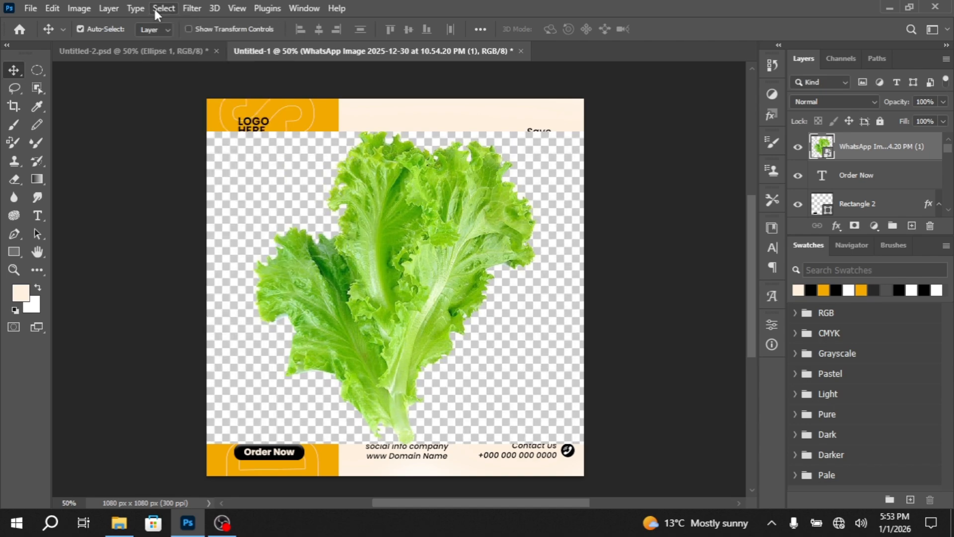
Select the checkerboard area surrounding the lettuce and rasterize the lettuce smart object
click(164, 9)
click(189, 169)
key(e)
click(437, 194)
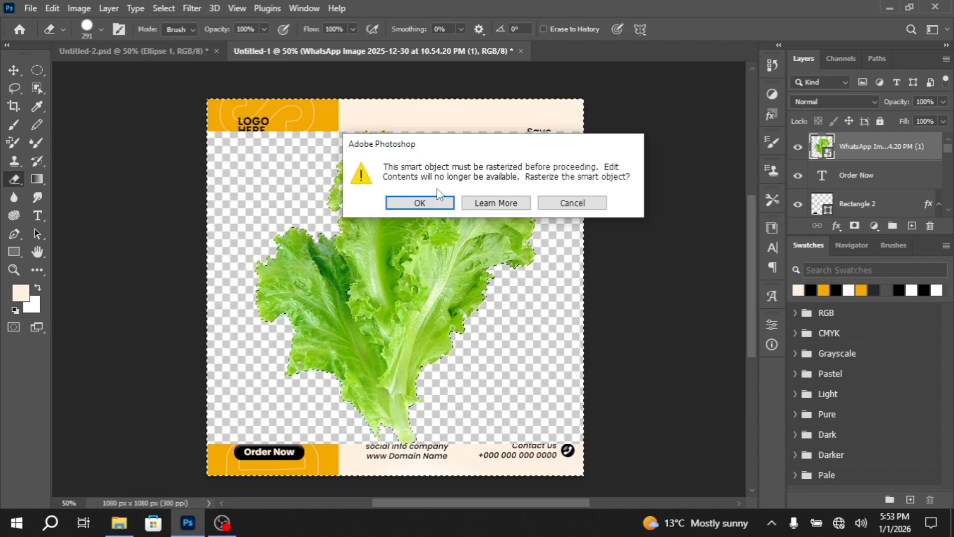
click(433, 203)
Erase the checkerboard background around the lettuce within the selection and deselect
mouse_move(432, 203)
mouse_down()
mouse_move(154, 200)
mouse_move(224, 348)
mouse_move(603, 414)
mouse_up()
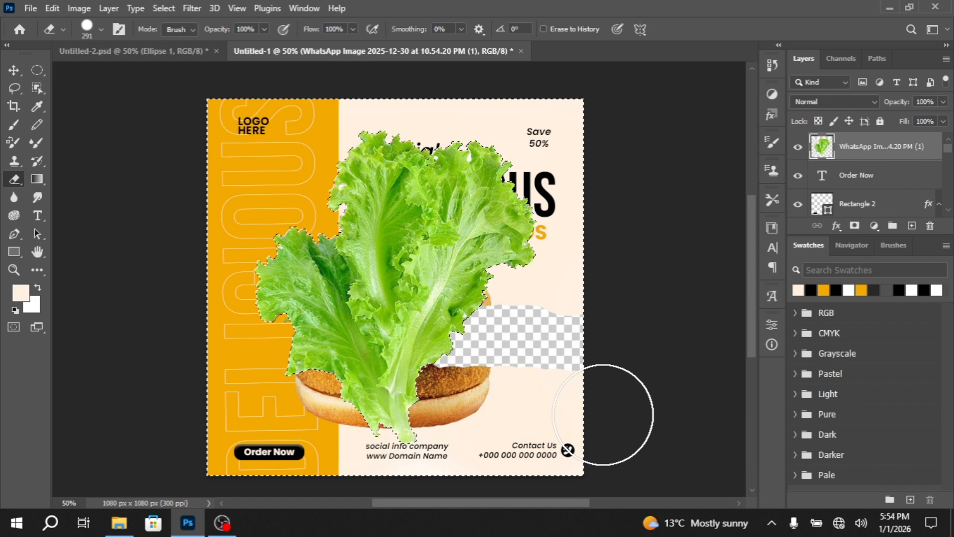
key(ctrl+z)
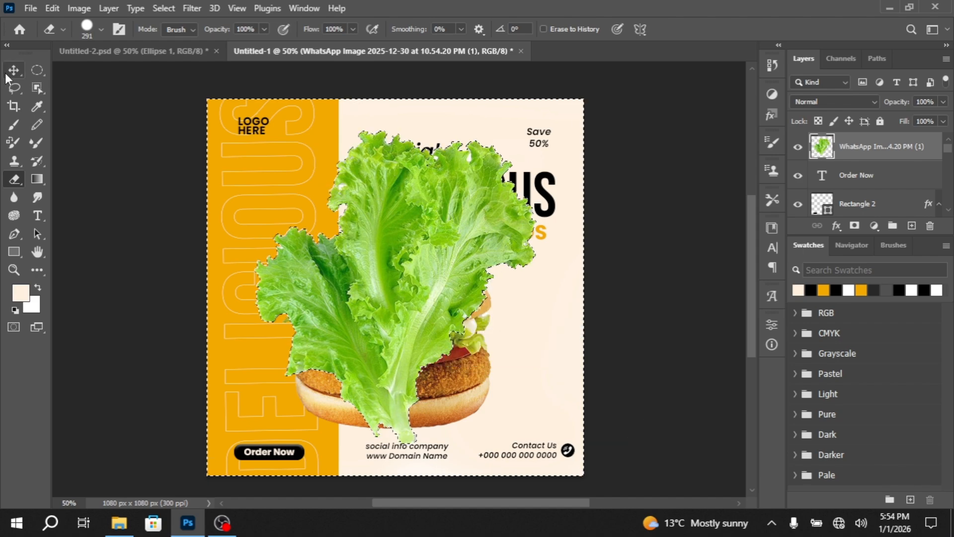
key(m)
key(ctrl+d)
key(v)
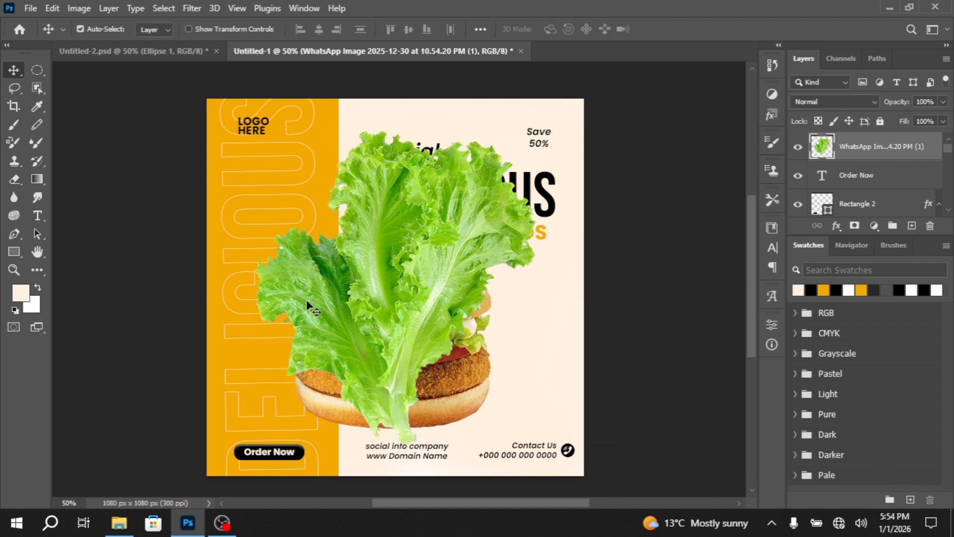
Scale the lettuce to about 17.94%, rotate it about 45.8° and place it to the right of the burger's lower bun
key(ctrl+t)
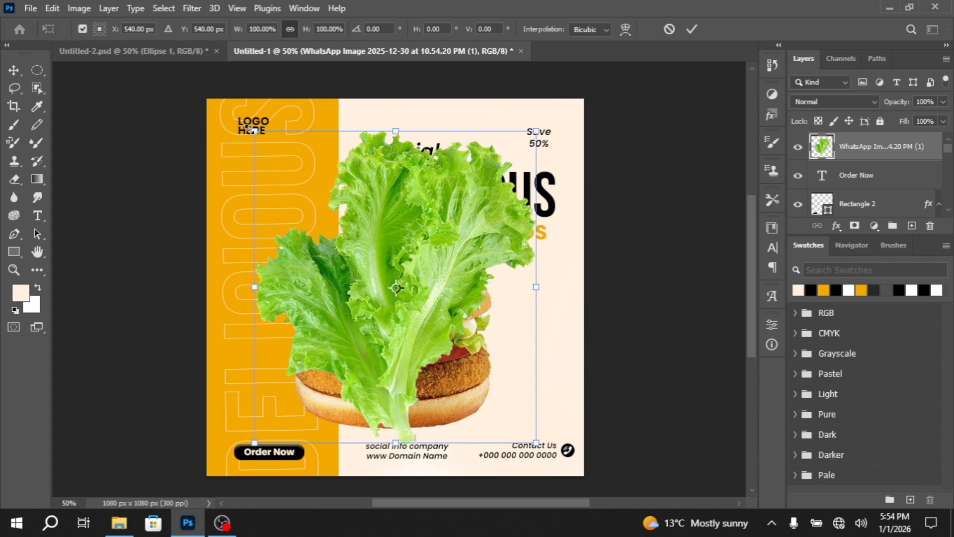
drag(254, 131, 485, 387)
drag(510, 427, 530, 446)
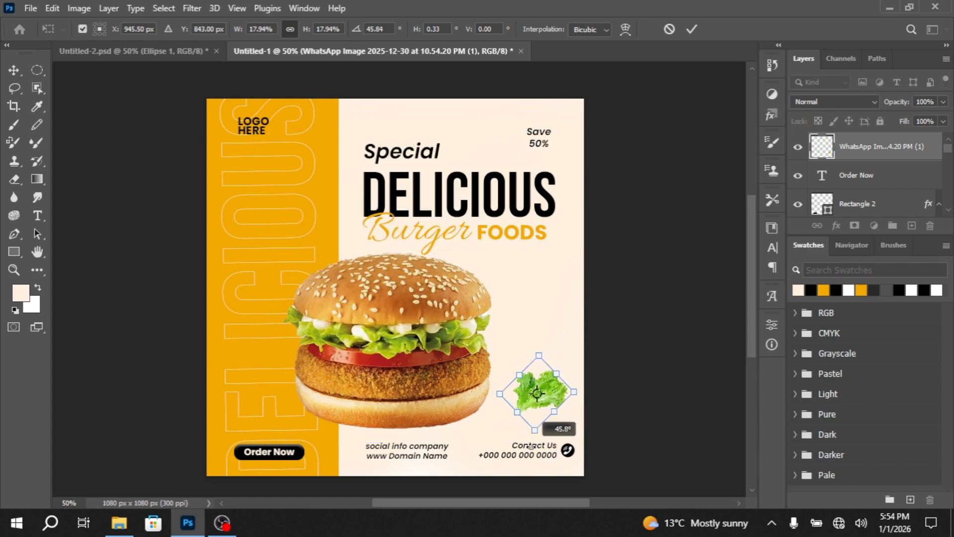
key(Return)
Apply a 4.6 px Gaussian Blur to the lettuce and place two copies along the orange band's outer edge, near the logo and above Order Now
click(192, 8)
mouse_move(248, 187)
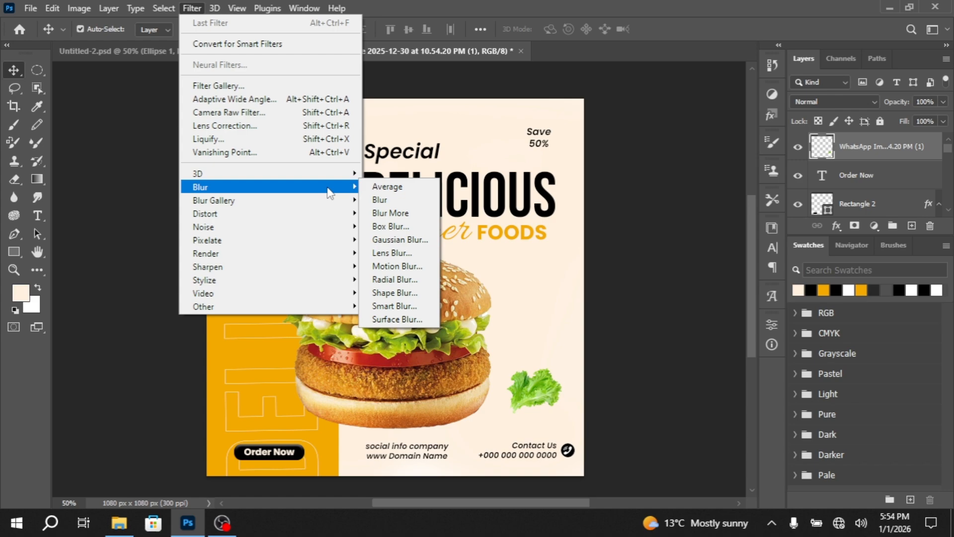
click(405, 241)
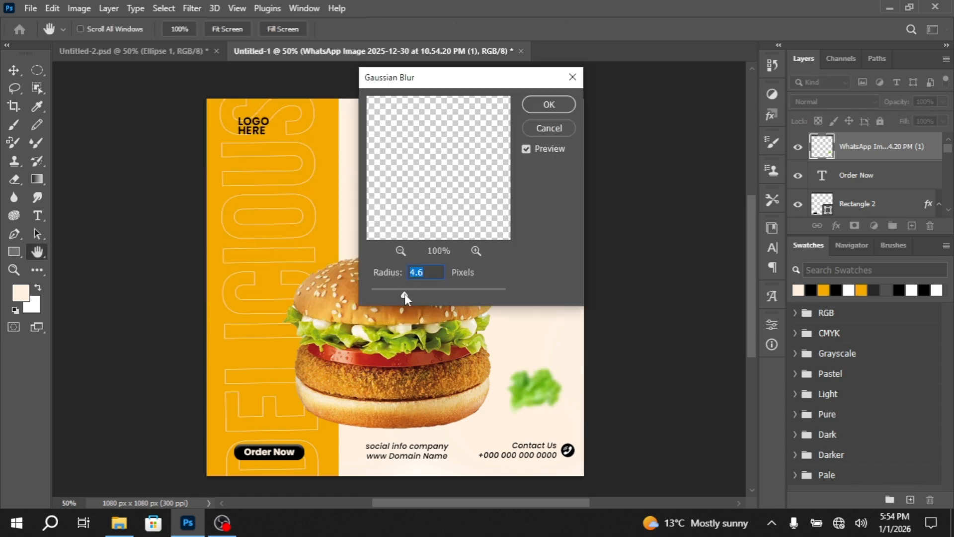
key(Return)
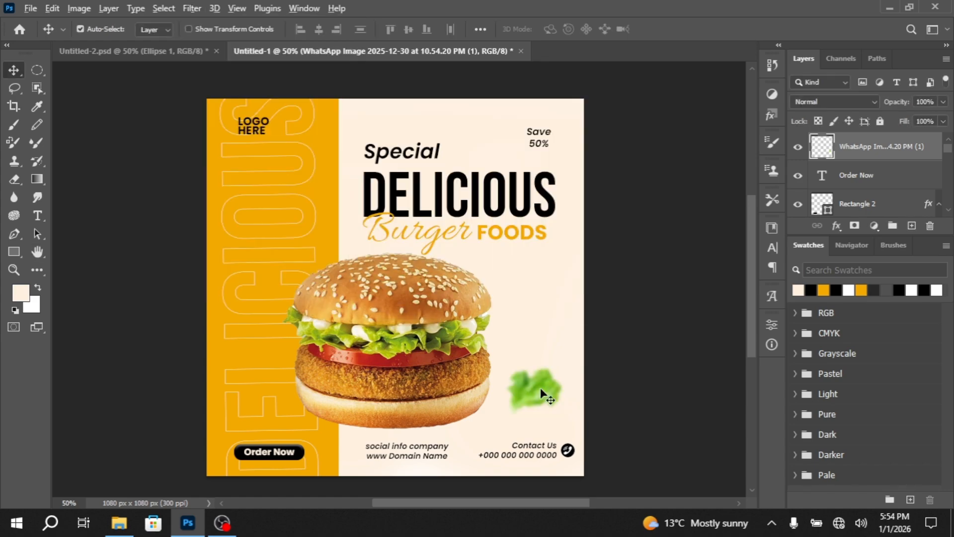
drag(541, 387, 224, 365)
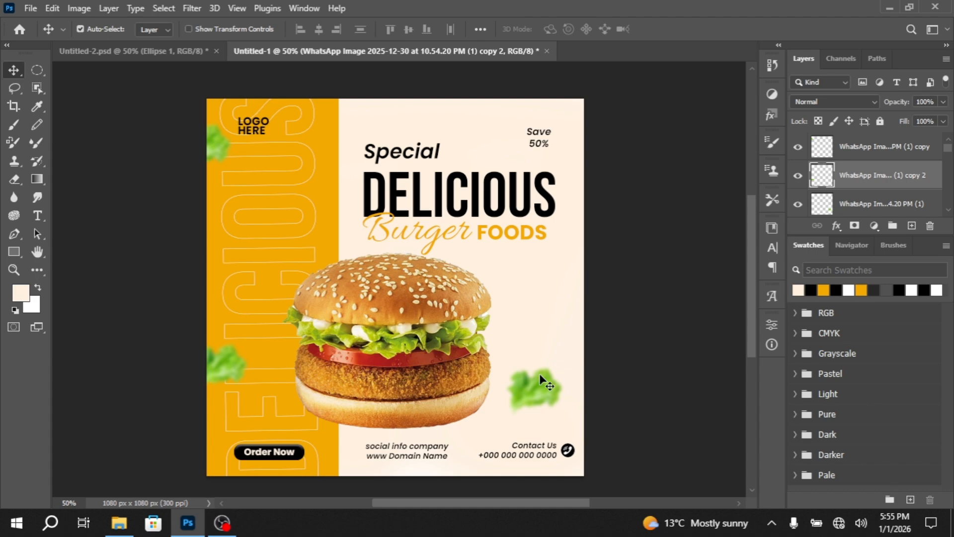
Create a new layer at the top of the stack and flatten the 306 px brush tip into a thin horizontal ellipse
click(13, 130)
click(912, 226)
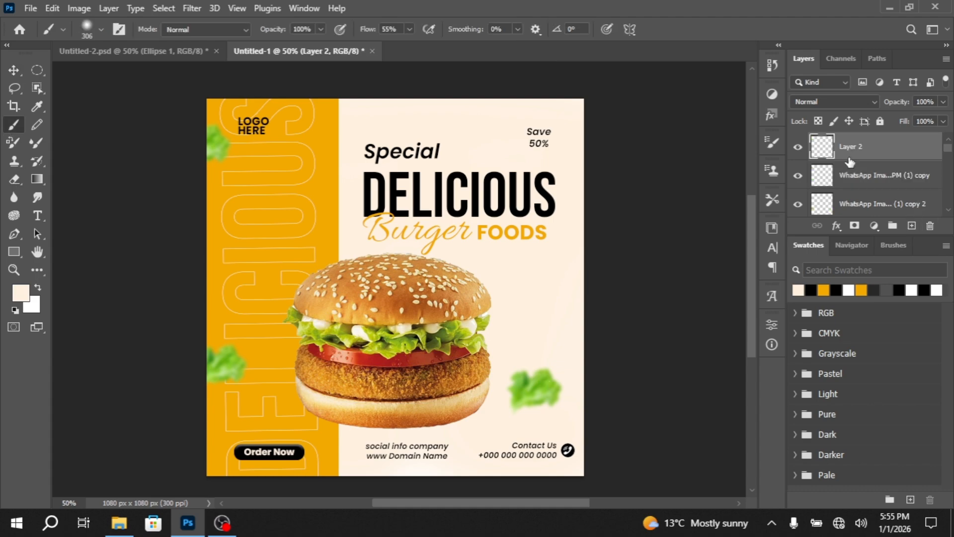
click(101, 29)
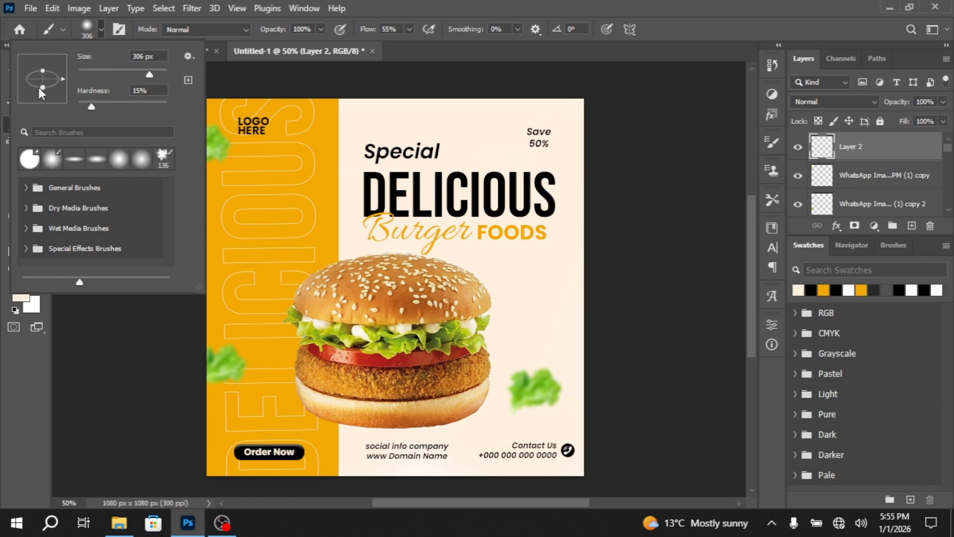
drag(40, 87, 40, 83)
Set the foreground colour to 393939 and paint a soft elliptical shadow under the burger's bottom bun
click(20, 296)
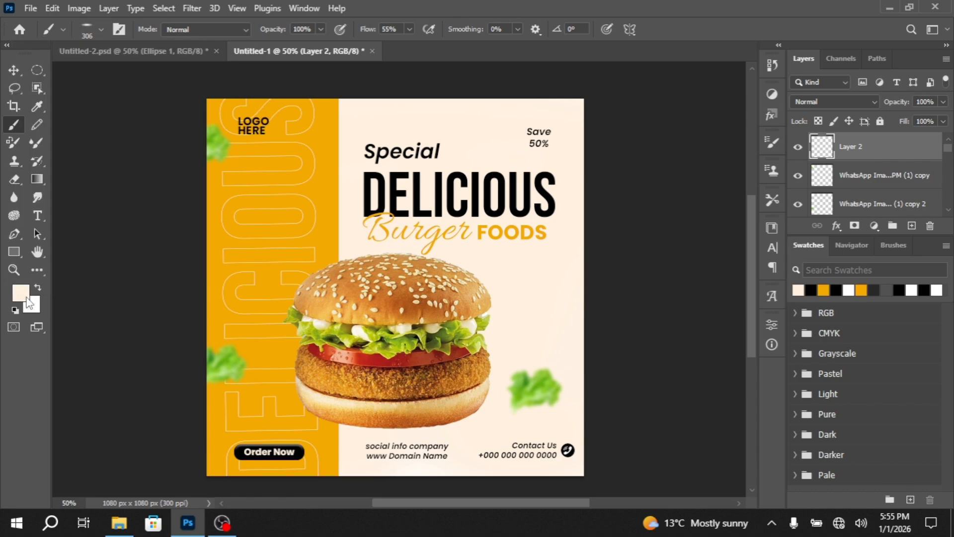
click(20, 295)
text(393939)
click(691, 167)
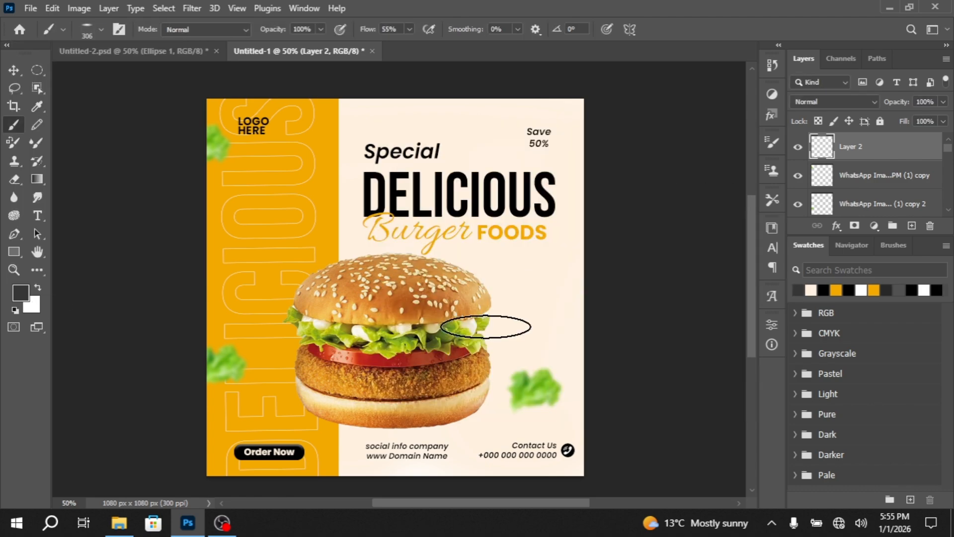
drag(365, 405, 440, 423)
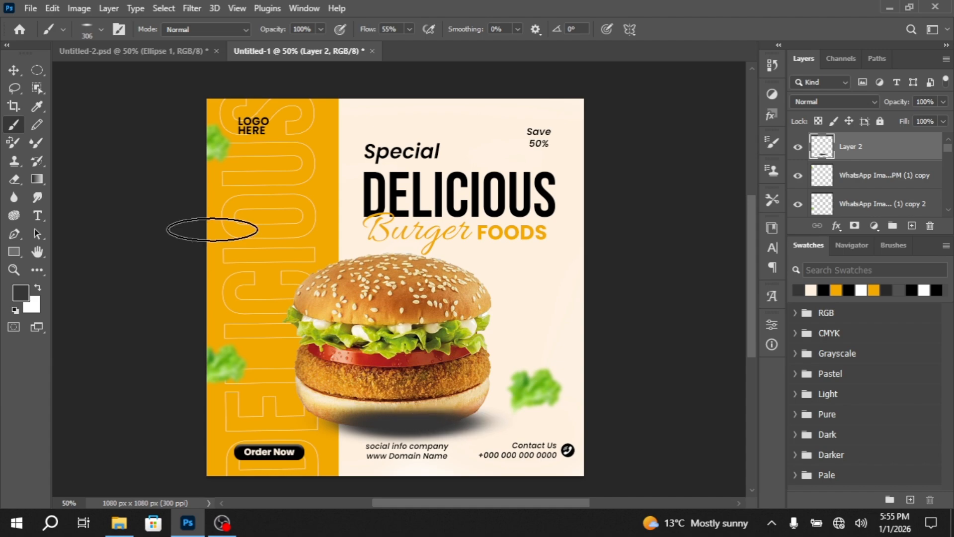
Move the shadow layer behind the burger, directly above Layer 1, and set its opacity to 73%
drag(857, 150, 873, 138)
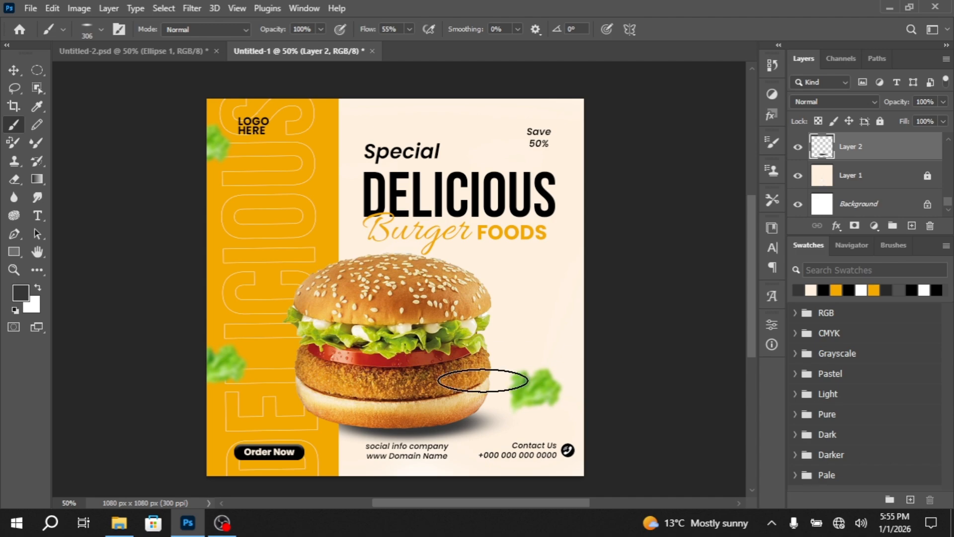
key(v)
click(943, 102)
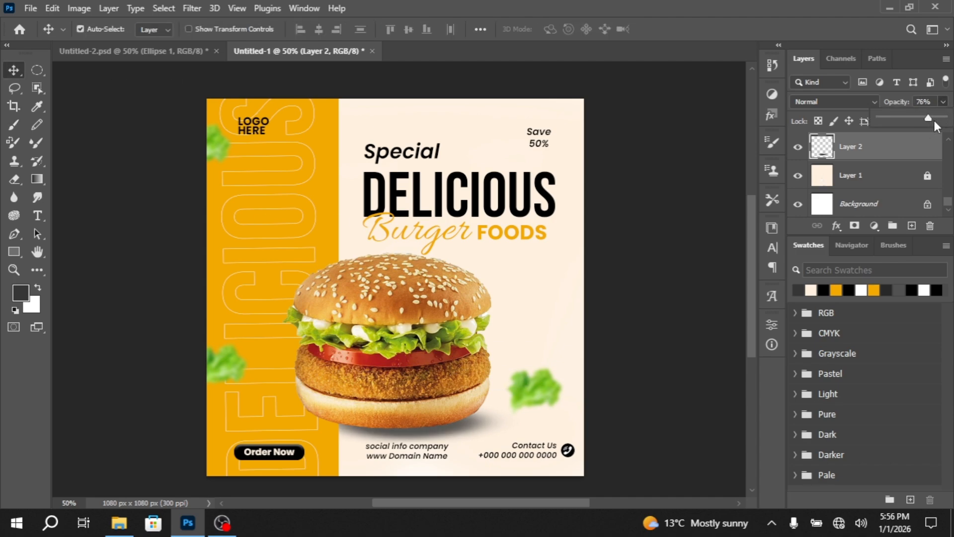
drag(935, 120, 933, 121)
click(879, 145)
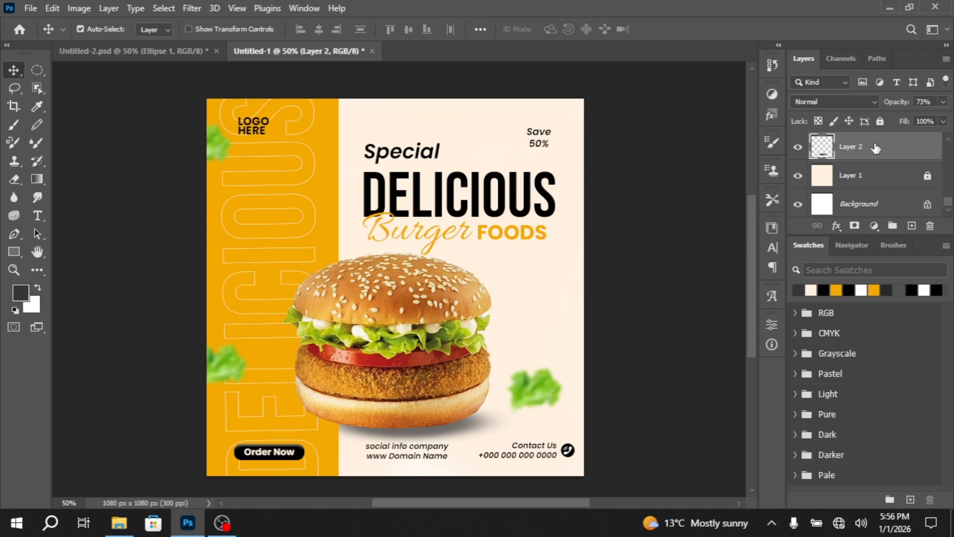